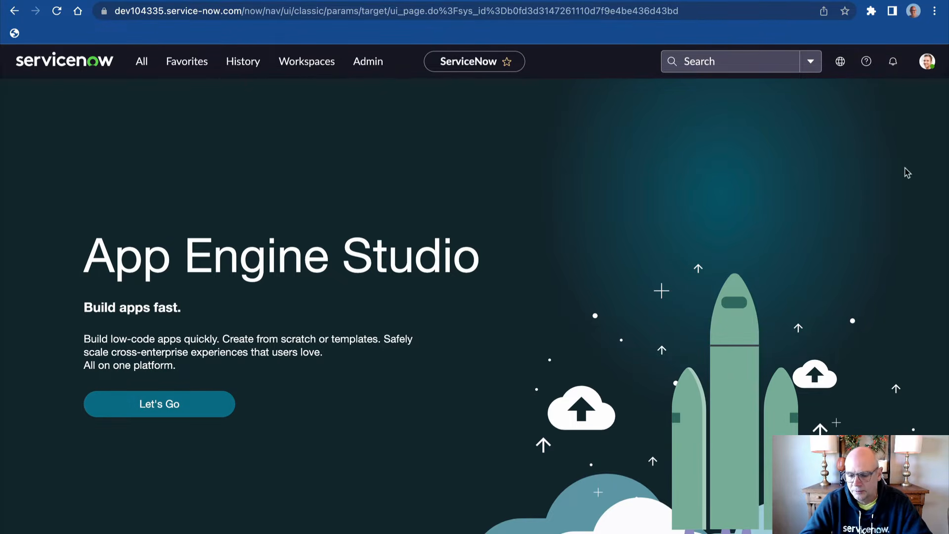
# Examine the account options, notifications, help, application scope and update set options, and global search suggestions
pyautogui.click(928, 62)
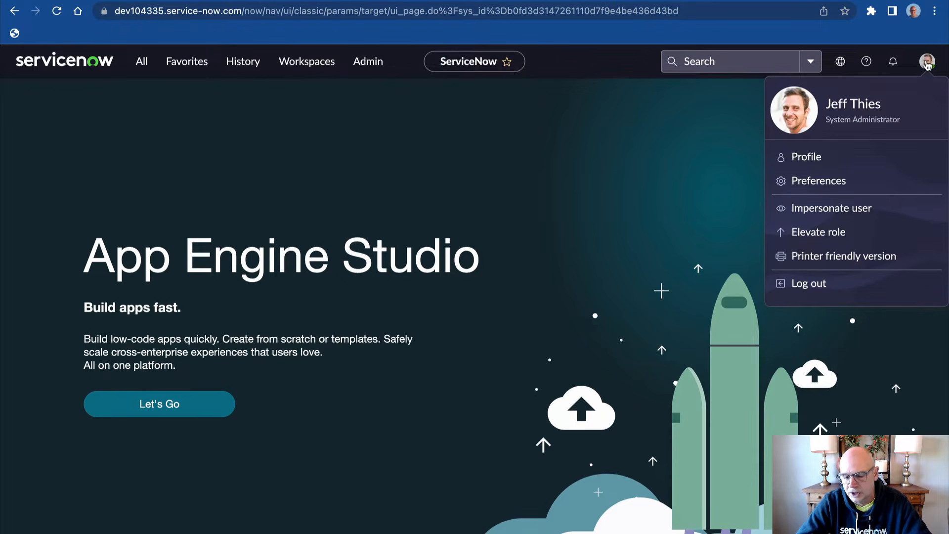
pyautogui.click(894, 62)
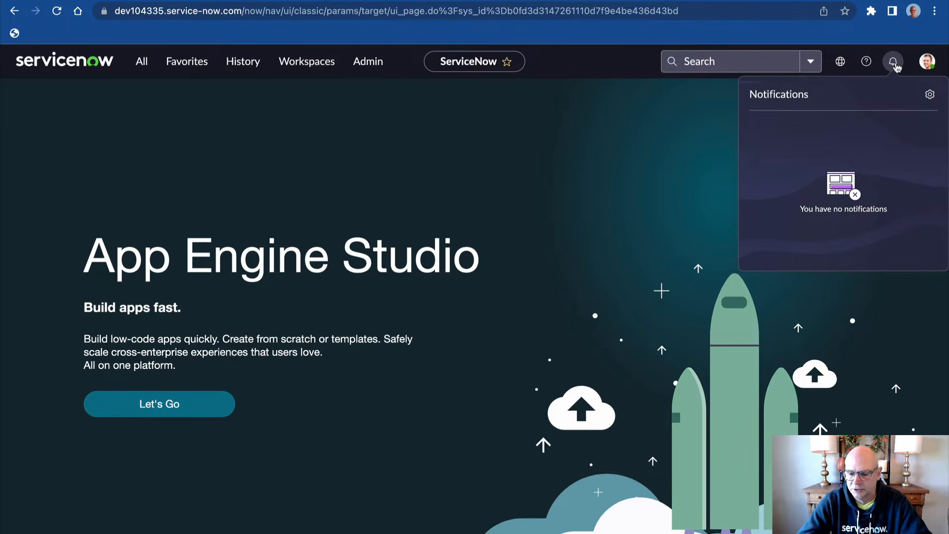
pyautogui.click(867, 62)
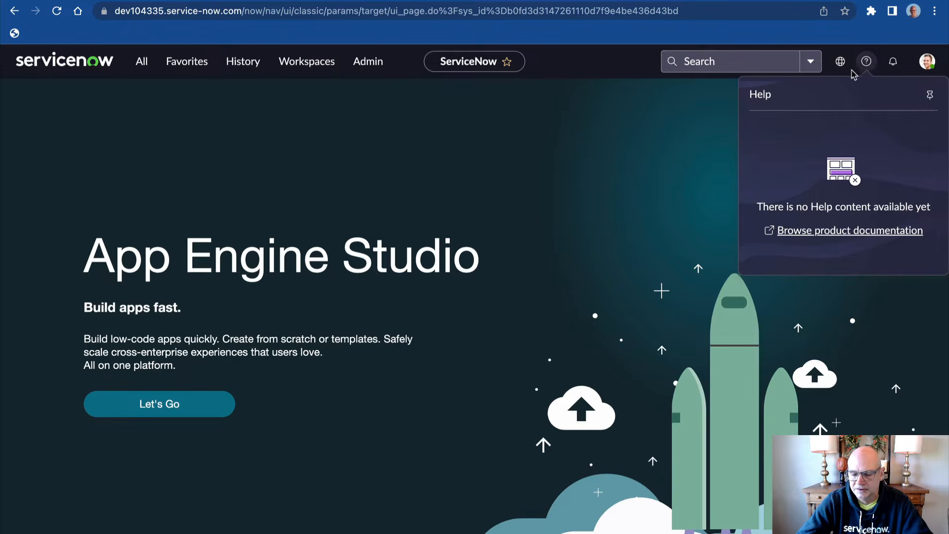
pyautogui.click(843, 67)
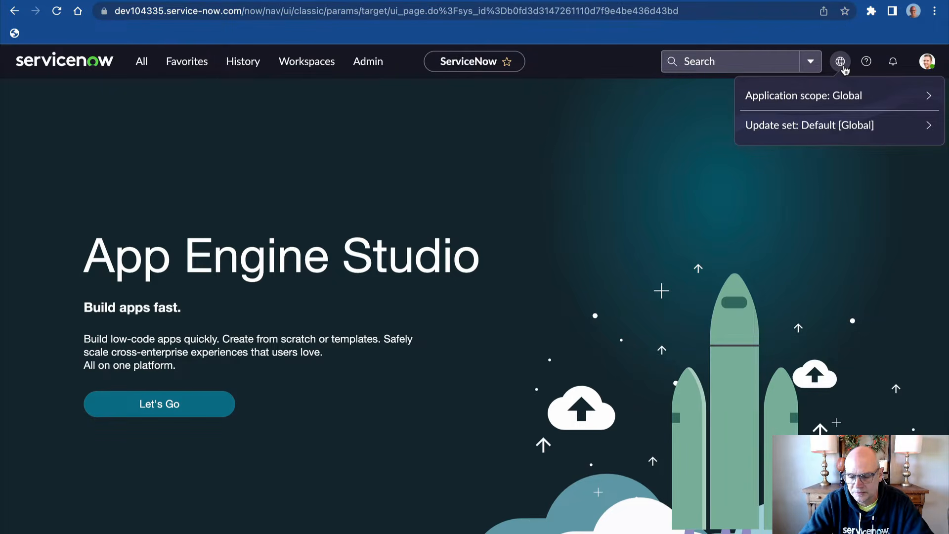
pyautogui.click(758, 63)
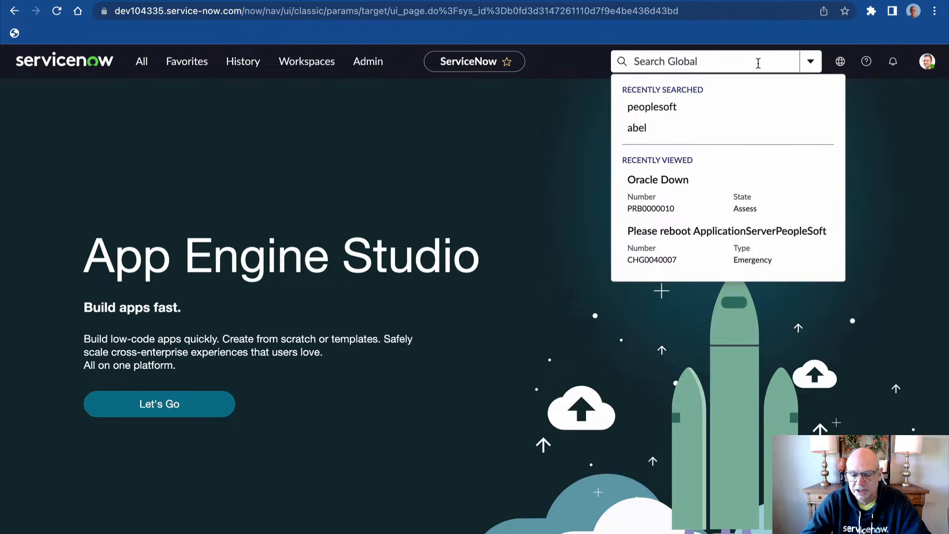
pyautogui.click(569, 69)
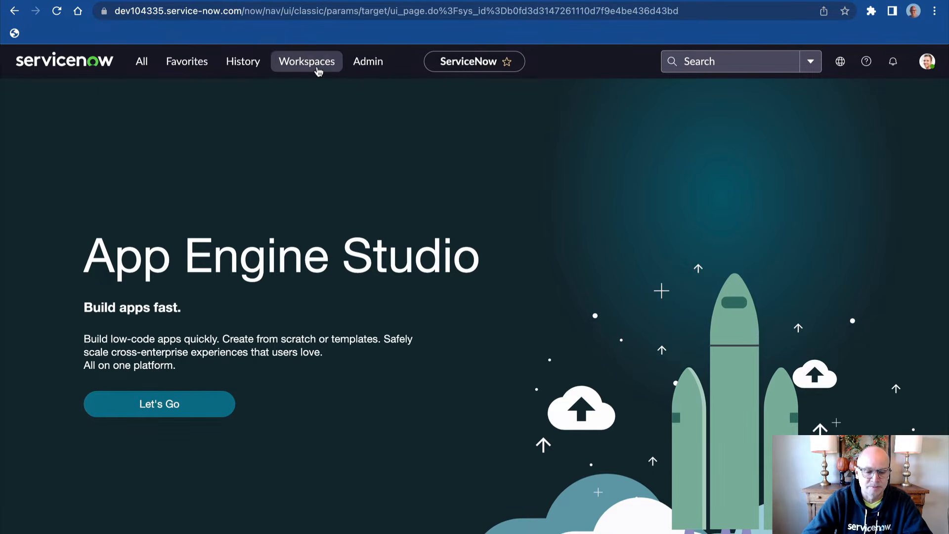
# Review the available workspaces, the recent navigation history and the saved favorites
pyautogui.moveTo(361, 1)
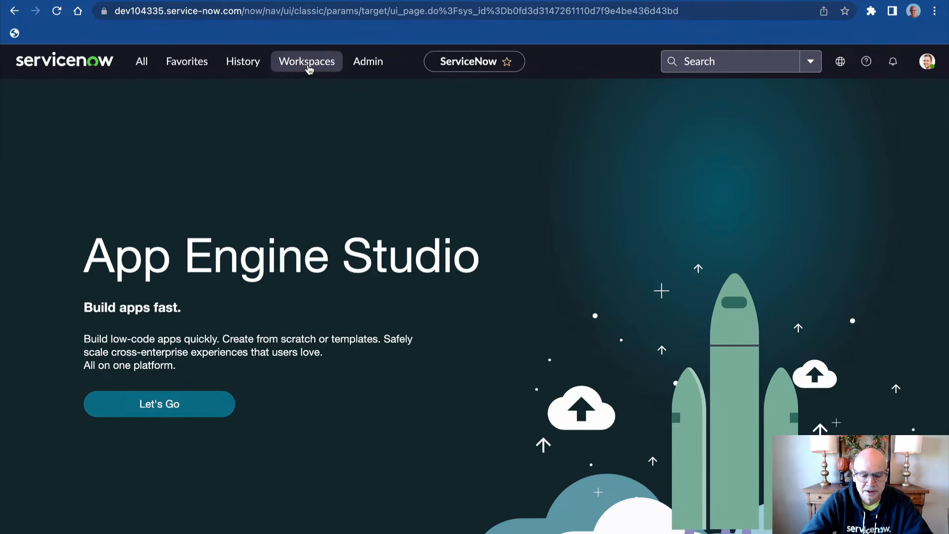
pyautogui.click(307, 67)
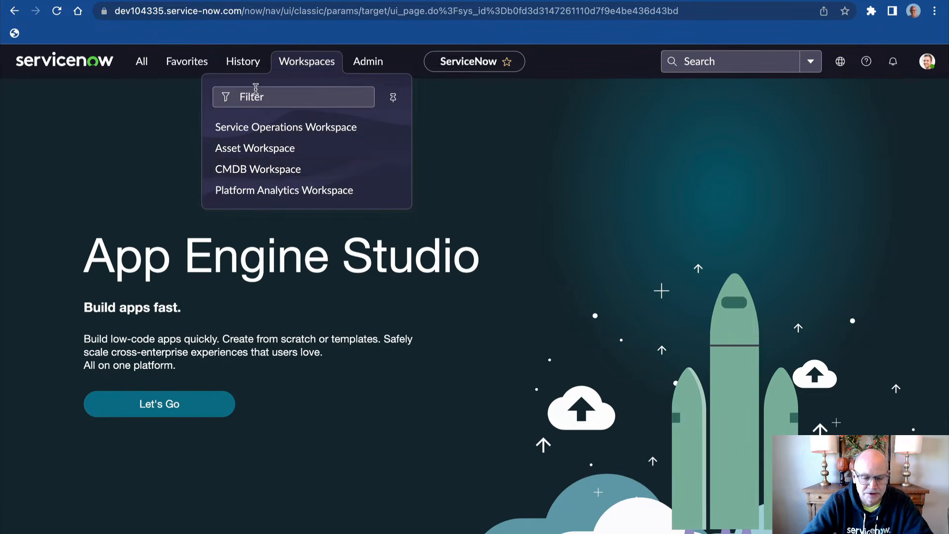
pyautogui.click(243, 61)
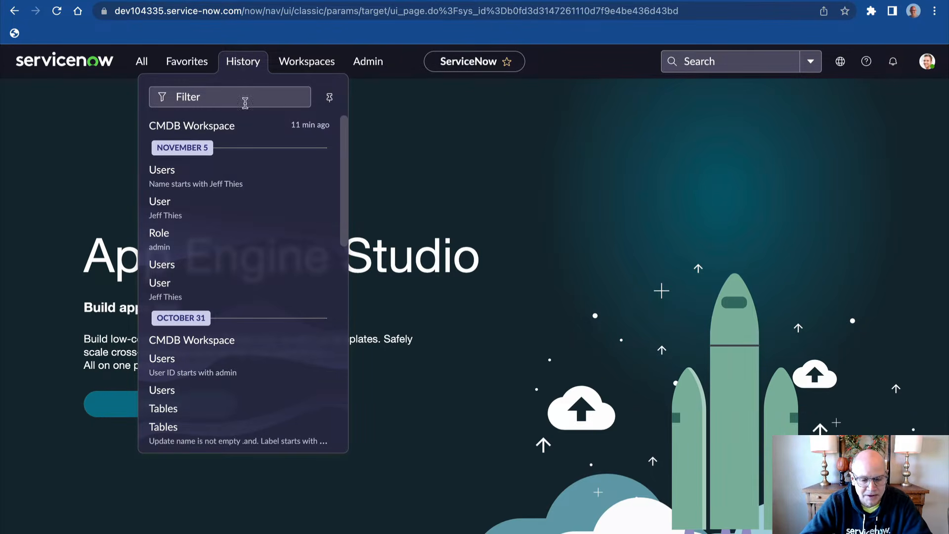
pyautogui.click(196, 66)
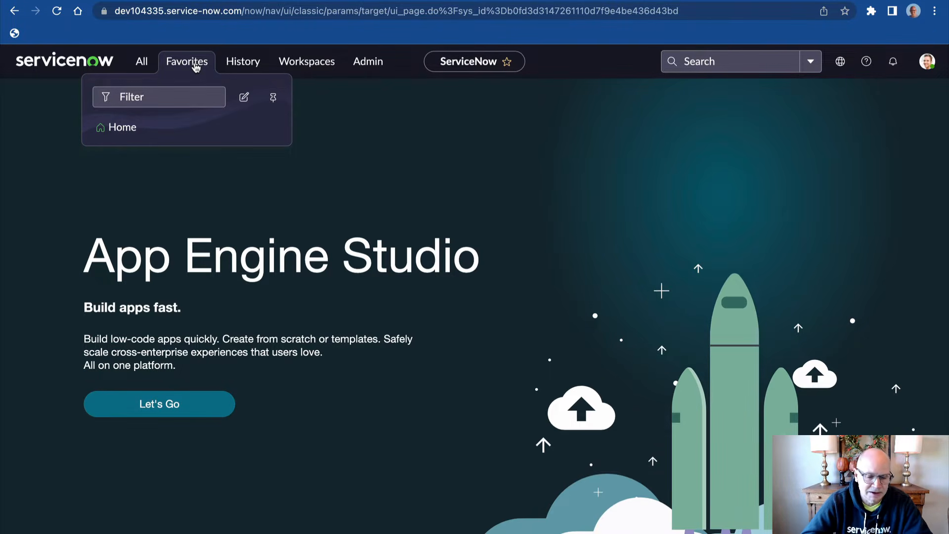
# Browse the full application list from the Self-Service modules through App Engine and IntegrationHub to Service Desk
pyautogui.click(143, 63)
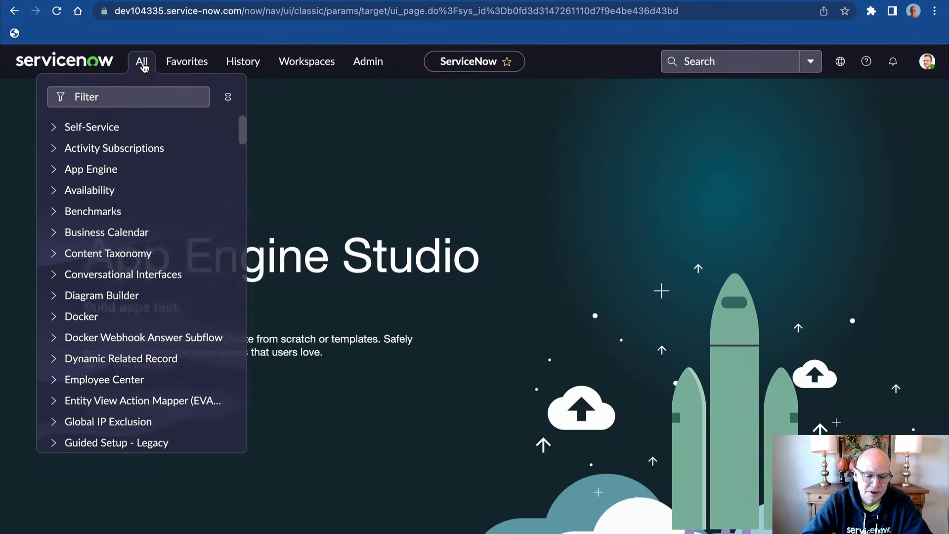
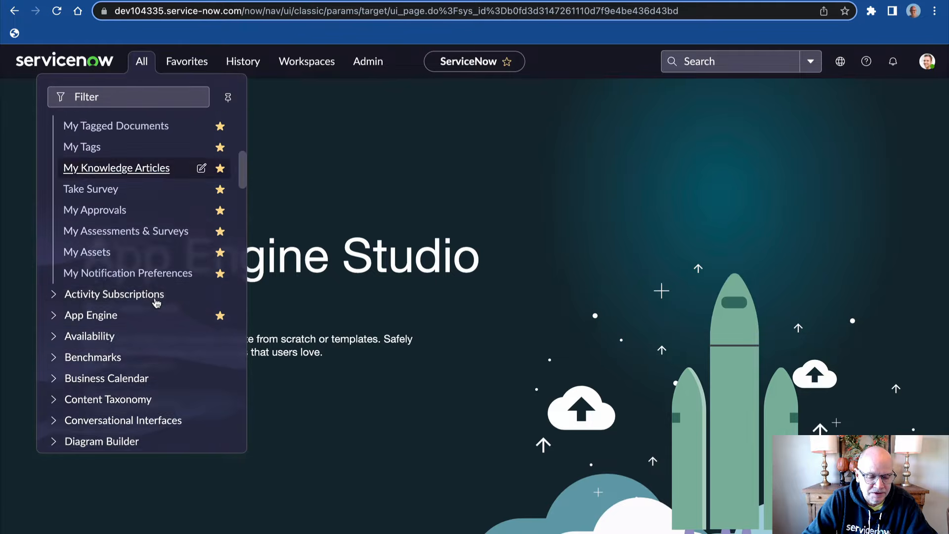
pyautogui.scroll(-6, 156, 303)
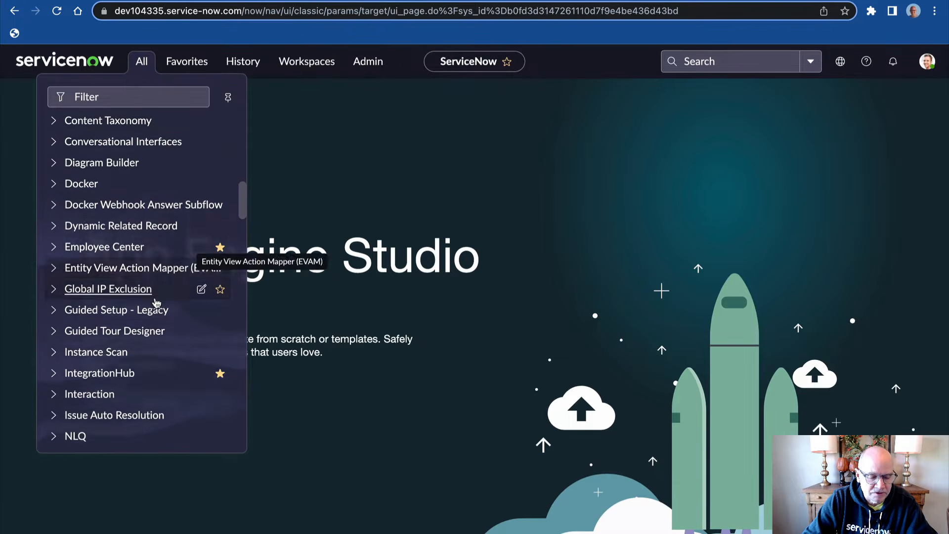
pyautogui.scroll(8, 156, 303)
pyautogui.scroll(8, 156, 303)
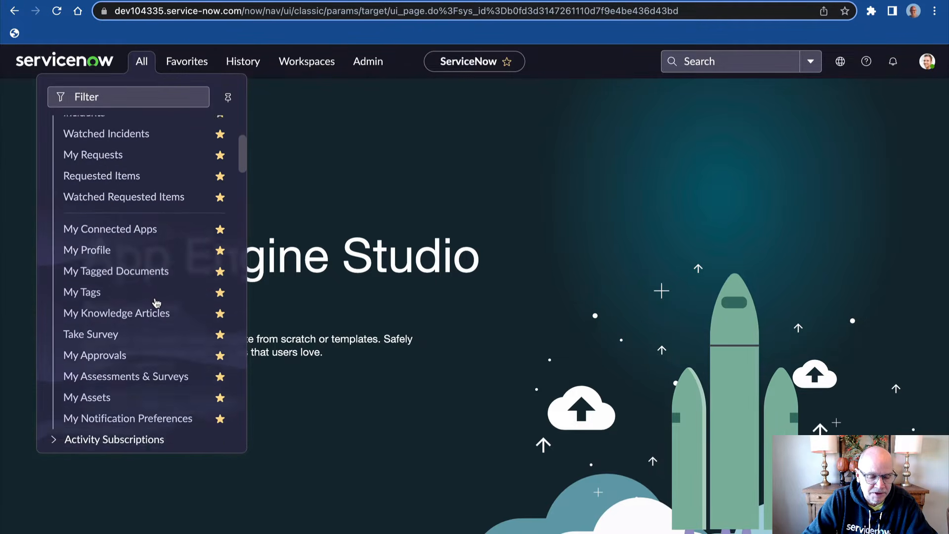
pyautogui.scroll(-6, 156, 302)
pyautogui.scroll(-2, 156, 302)
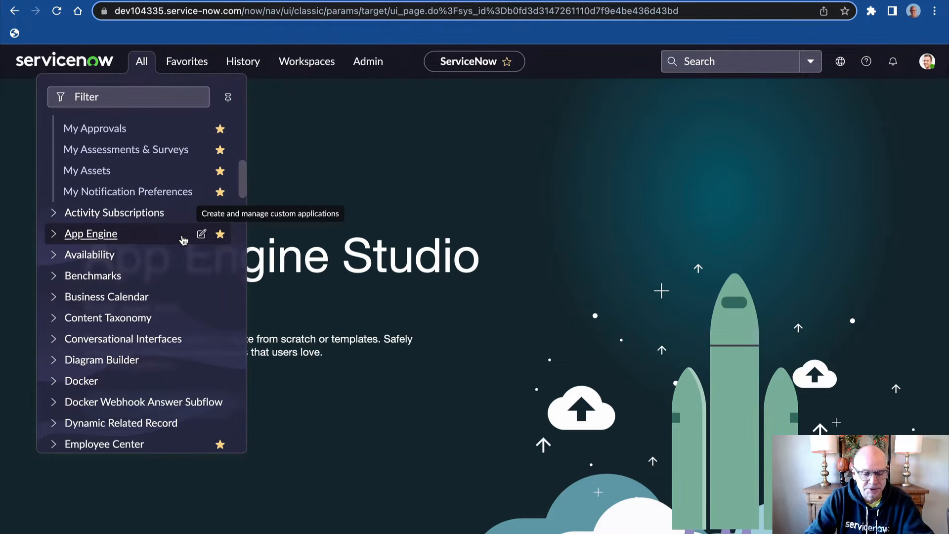
pyautogui.scroll(-8, 183, 241)
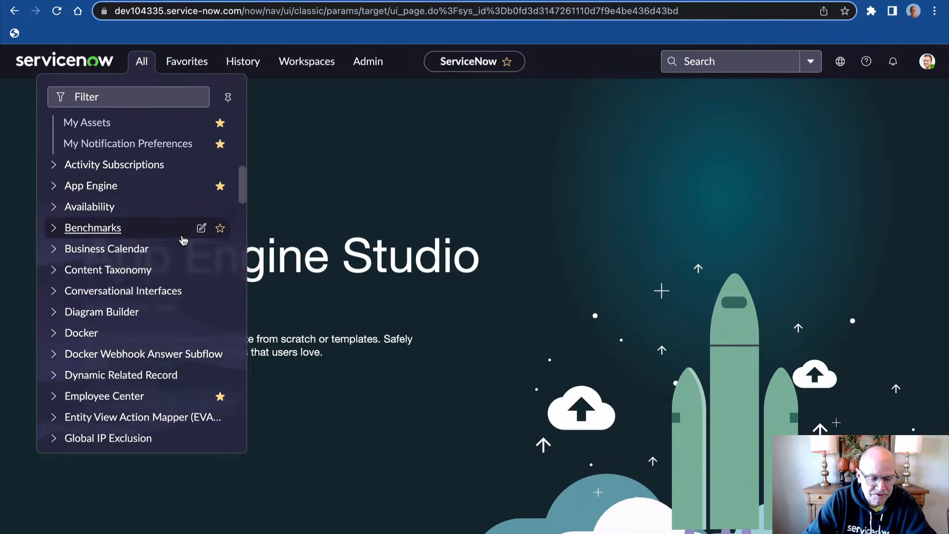
pyautogui.scroll(-2, 183, 240)
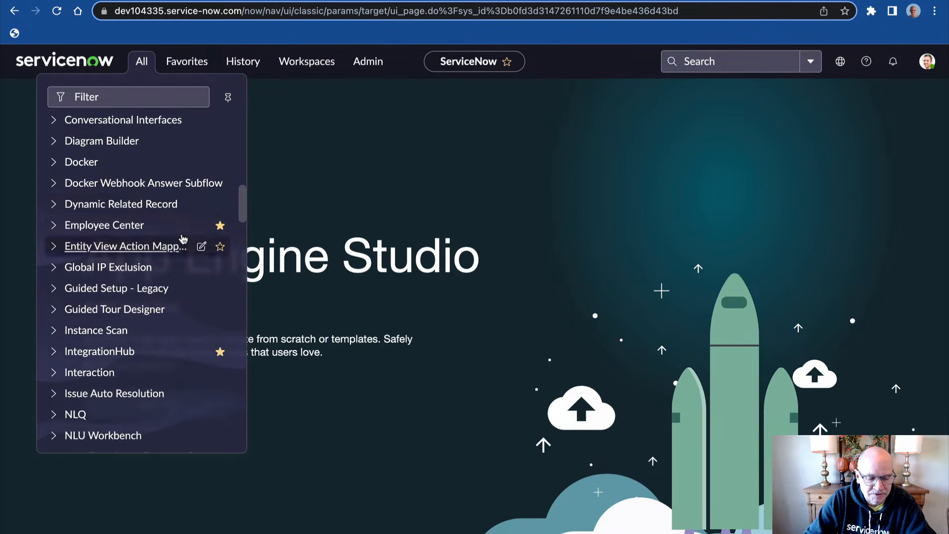
pyautogui.scroll(-3, 178, 264)
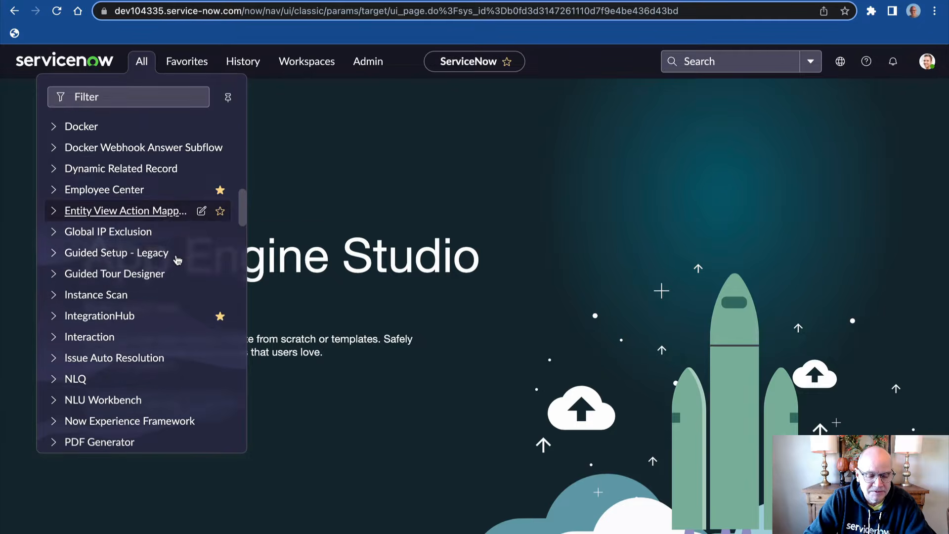
pyautogui.scroll(-2, 177, 259)
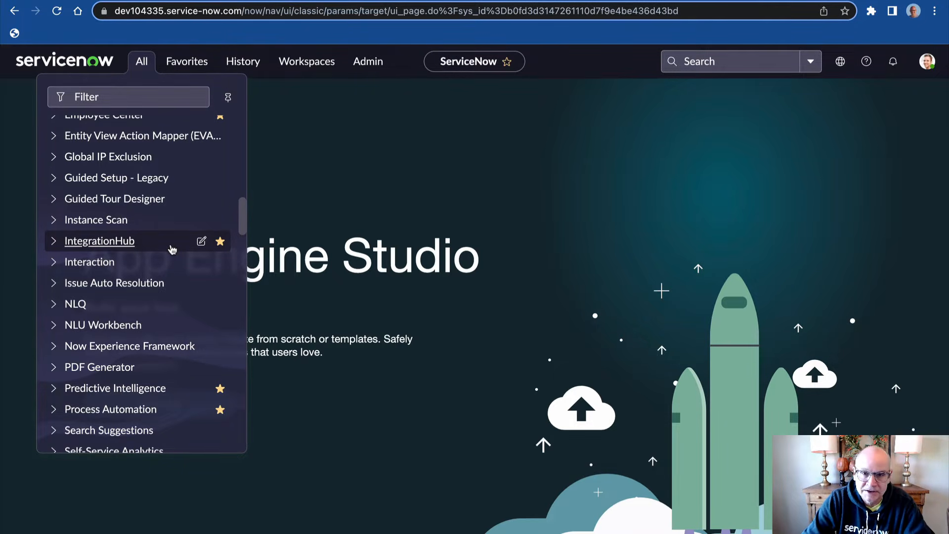
pyautogui.scroll(-3, 183, 270)
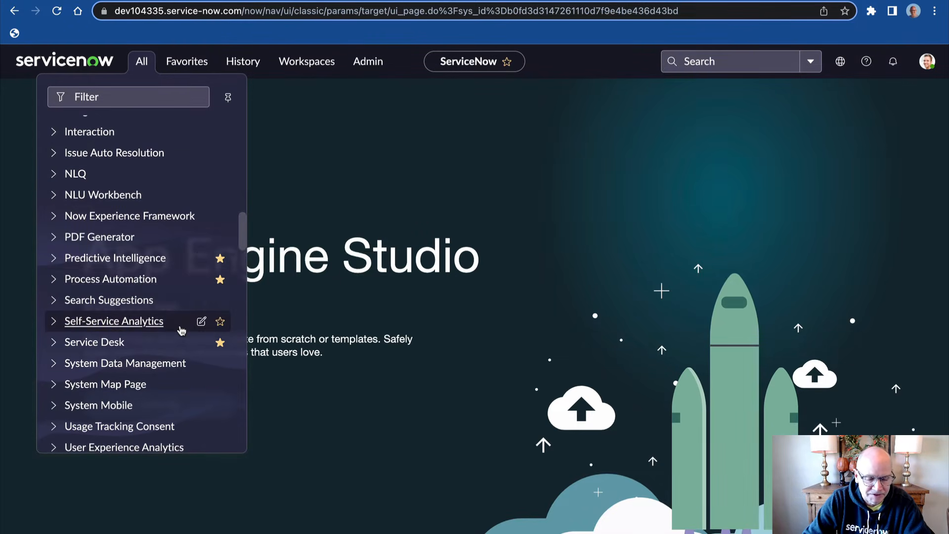
pyautogui.scroll(-1, 182, 329)
pyautogui.scroll(-1, 182, 330)
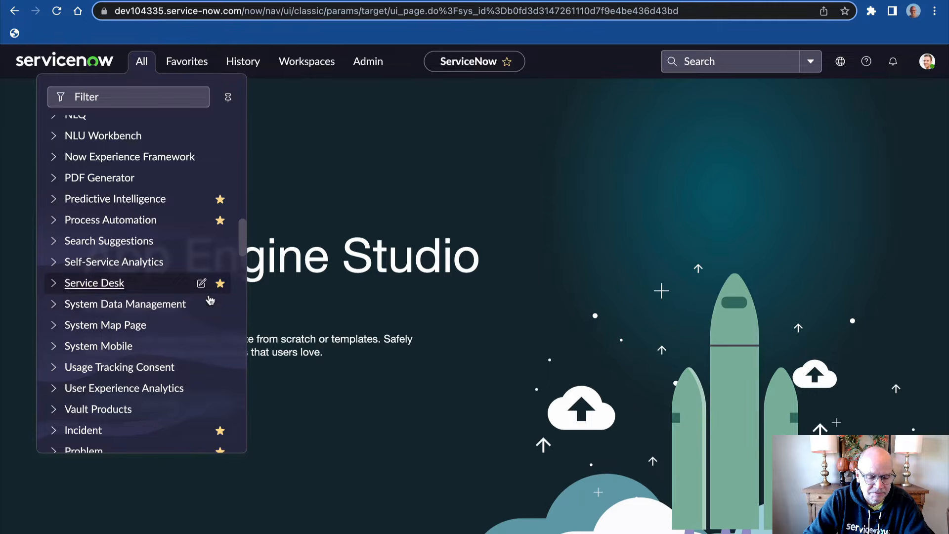
# Examine the service management applications in the list, from Incident, Problem and Change through Asset and Contract to Reports
pyautogui.scroll(-4, 211, 300)
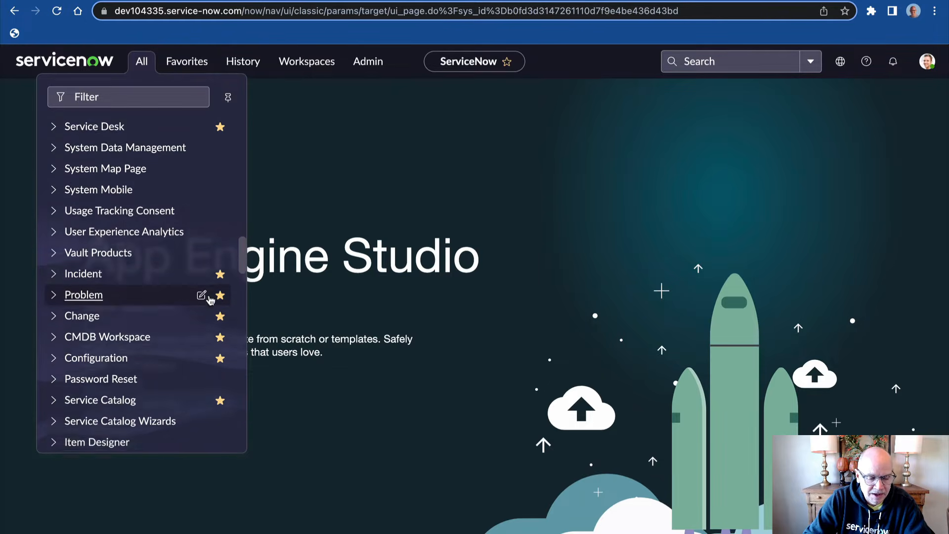
pyautogui.scroll(-1, 210, 300)
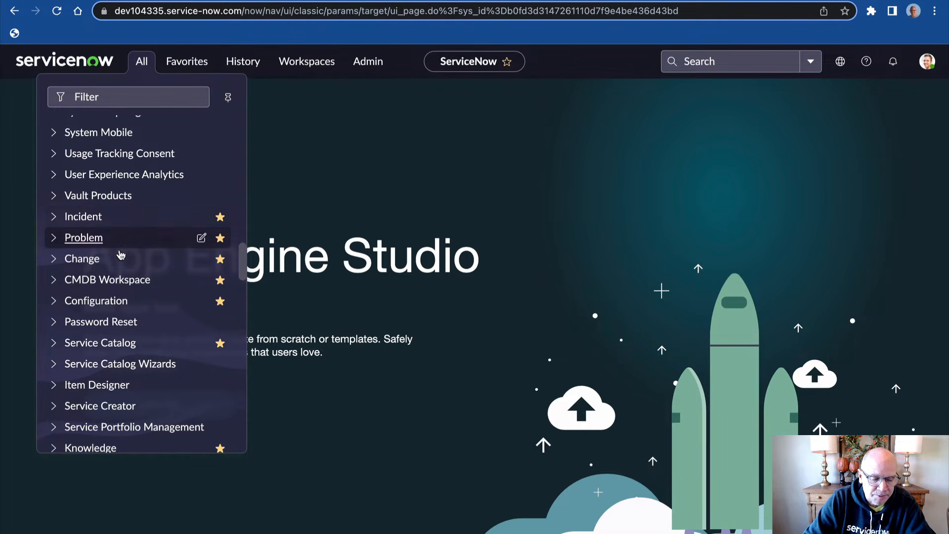
pyautogui.scroll(-2, 186, 252)
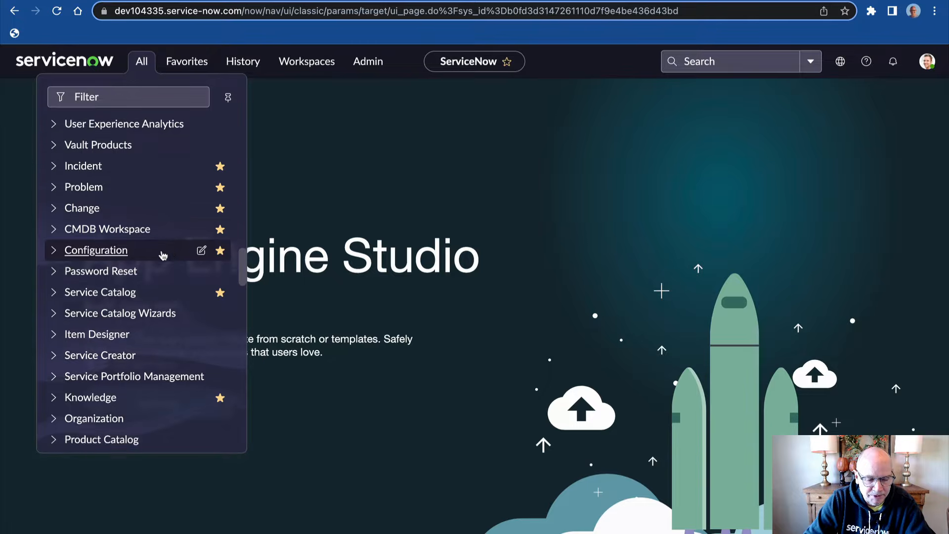
pyautogui.scroll(-3, 168, 257)
pyautogui.scroll(-4, 163, 256)
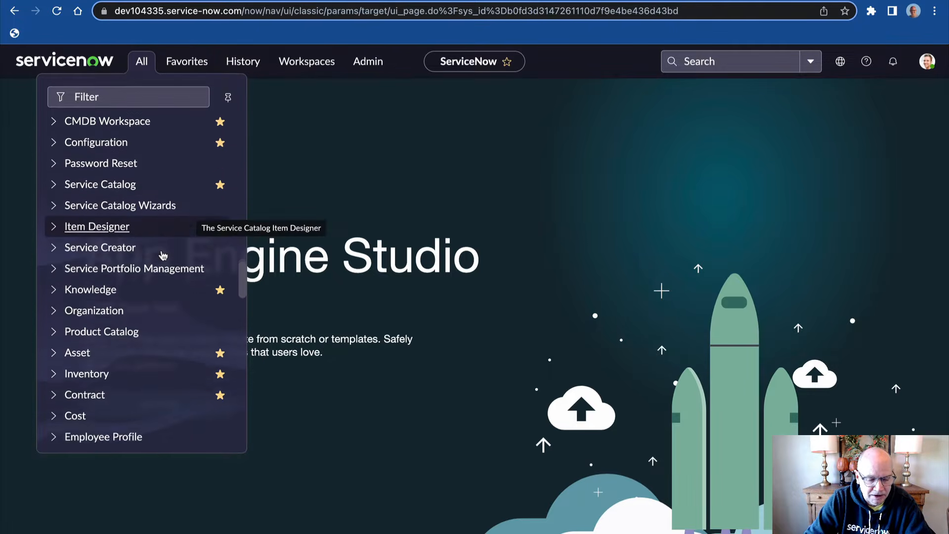
pyautogui.scroll(-4, 163, 256)
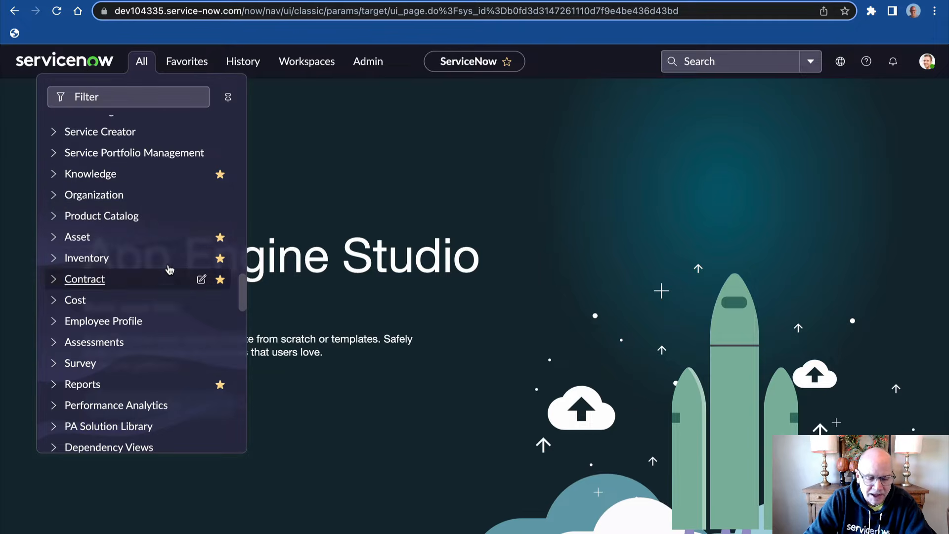
pyautogui.scroll(-2, 169, 248)
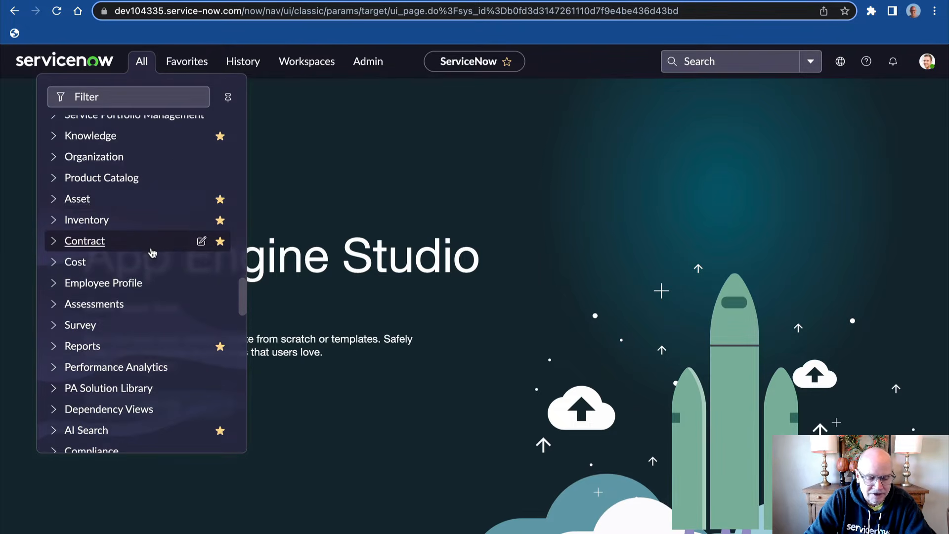
pyautogui.scroll(-5, 163, 253)
pyautogui.scroll(-2, 162, 253)
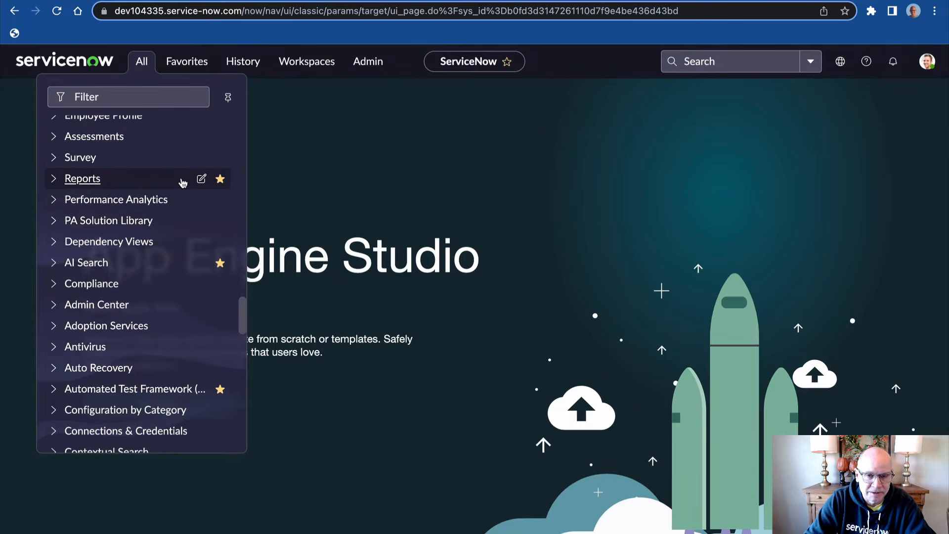
# Look through the administration applications in the list, from AI Search and Automated Test Framework to the System entries
pyautogui.scroll(-5, 186, 262)
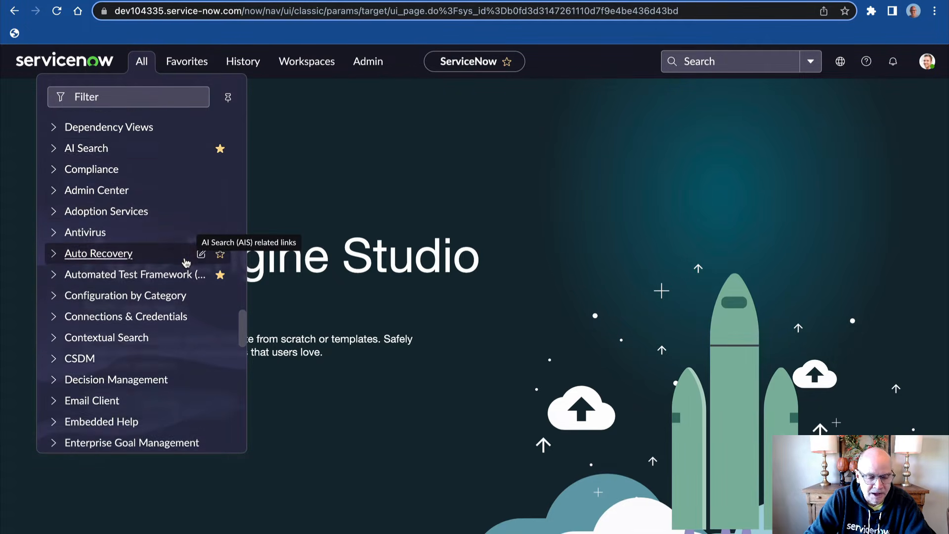
pyautogui.scroll(1, 186, 262)
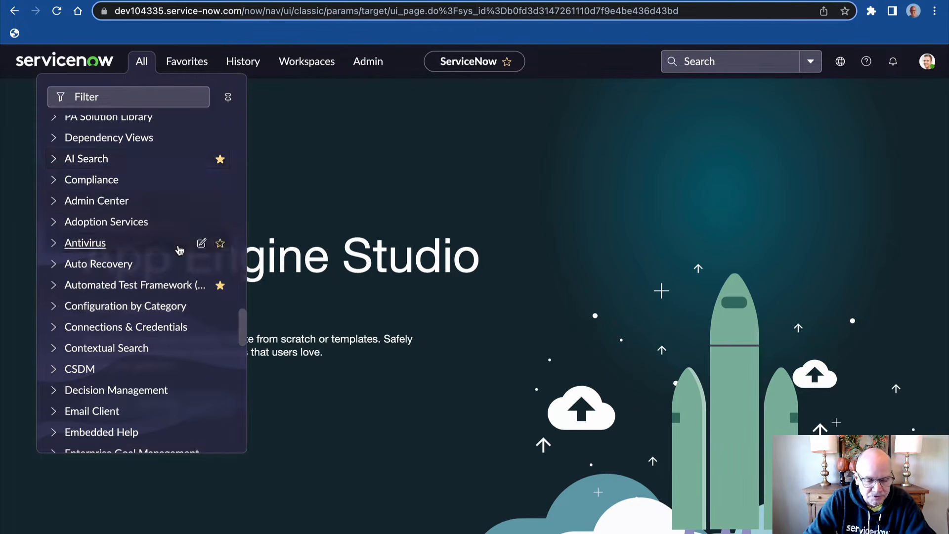
pyautogui.scroll(-2, 170, 246)
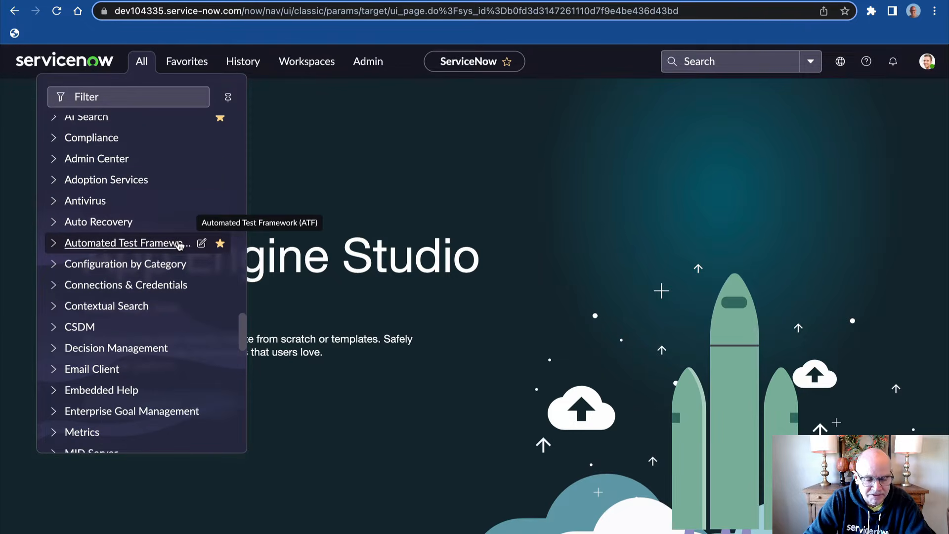
pyautogui.scroll(-1, 179, 246)
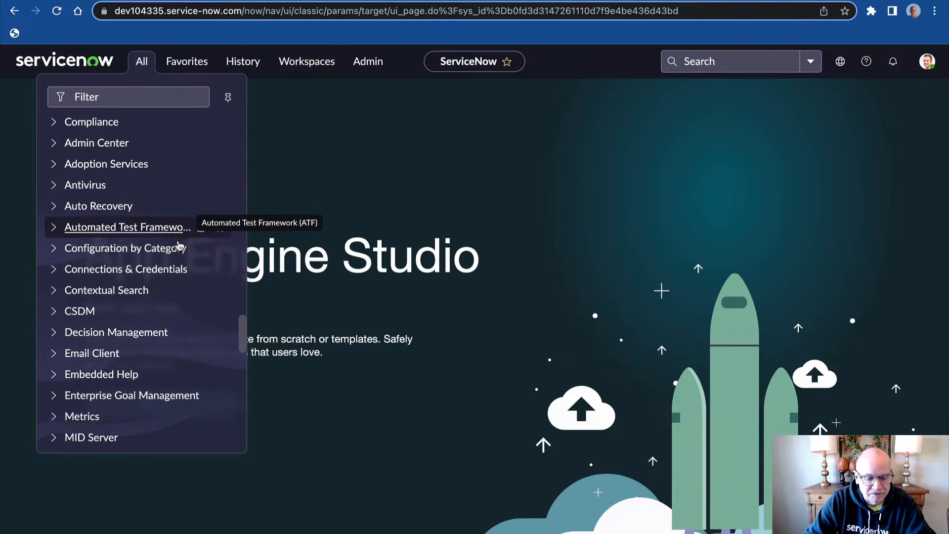
pyautogui.scroll(-10, 179, 246)
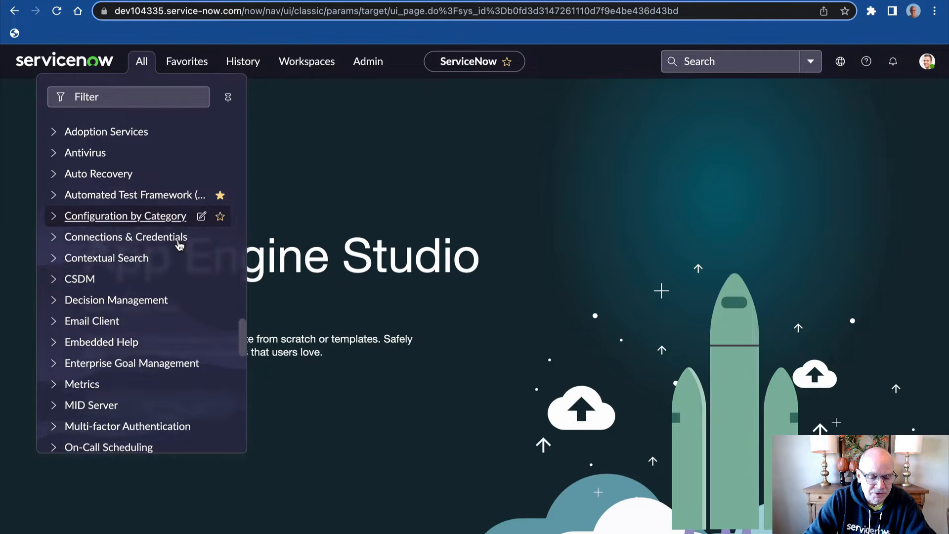
pyautogui.scroll(-7, 179, 246)
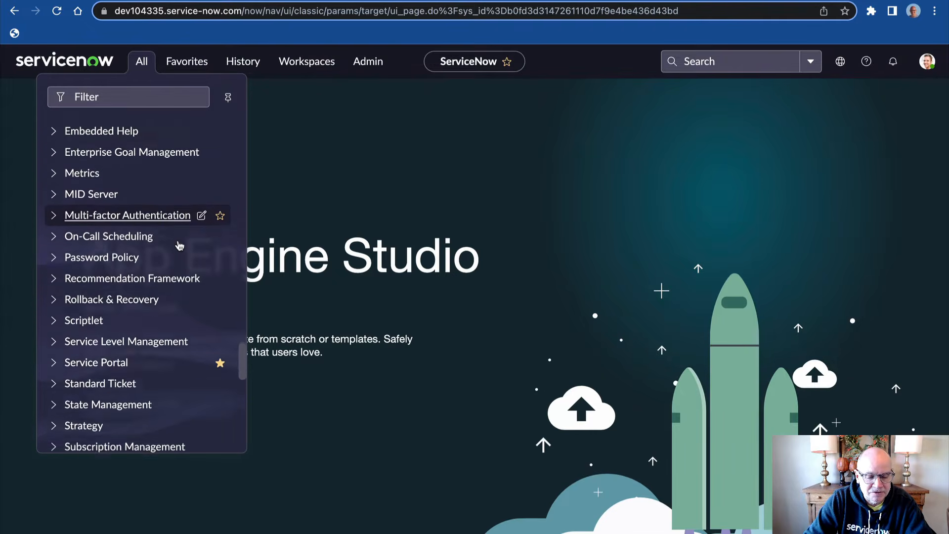
pyautogui.scroll(-3, 179, 245)
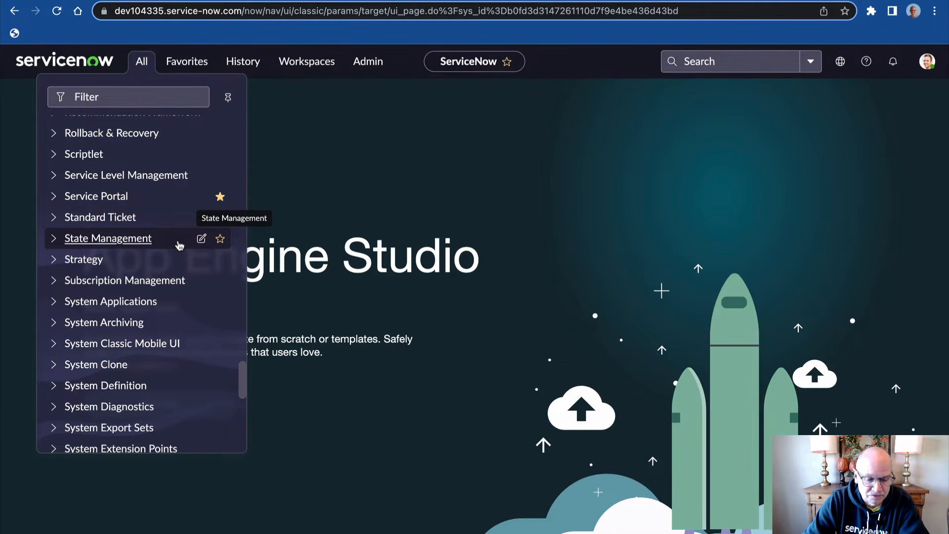
# Look through the rest of the application list, from System Applications to User Administration, Workflow and Workspace Experience
pyautogui.scroll(-2, 201, 275)
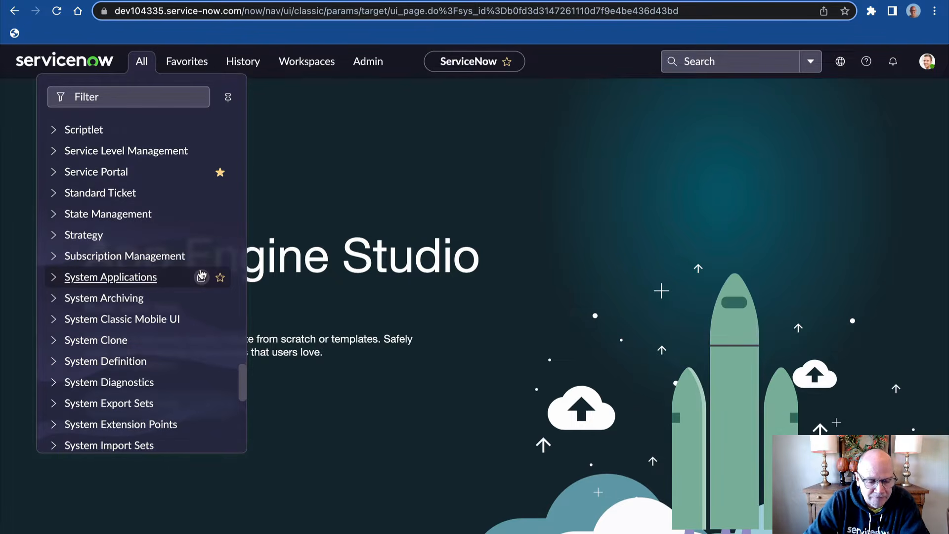
pyautogui.scroll(-5, 202, 275)
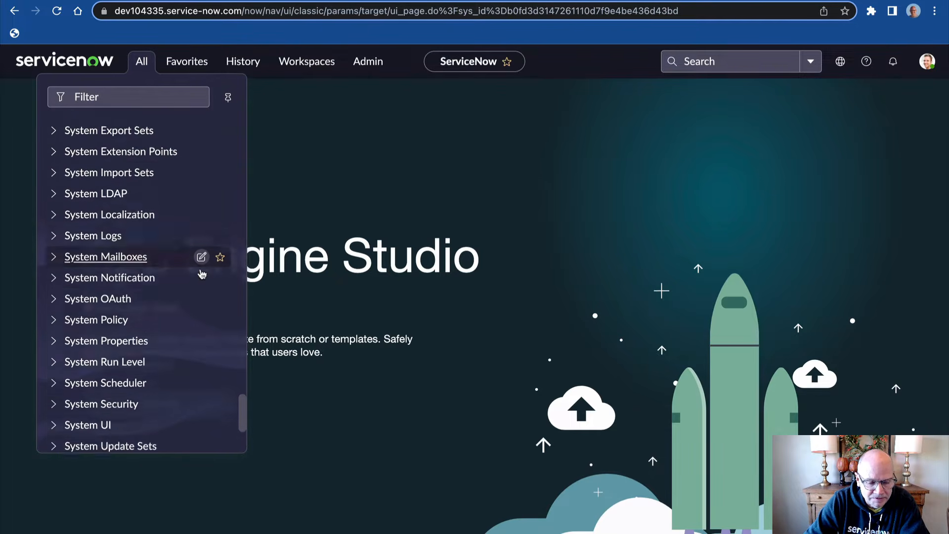
pyautogui.scroll(-4, 202, 275)
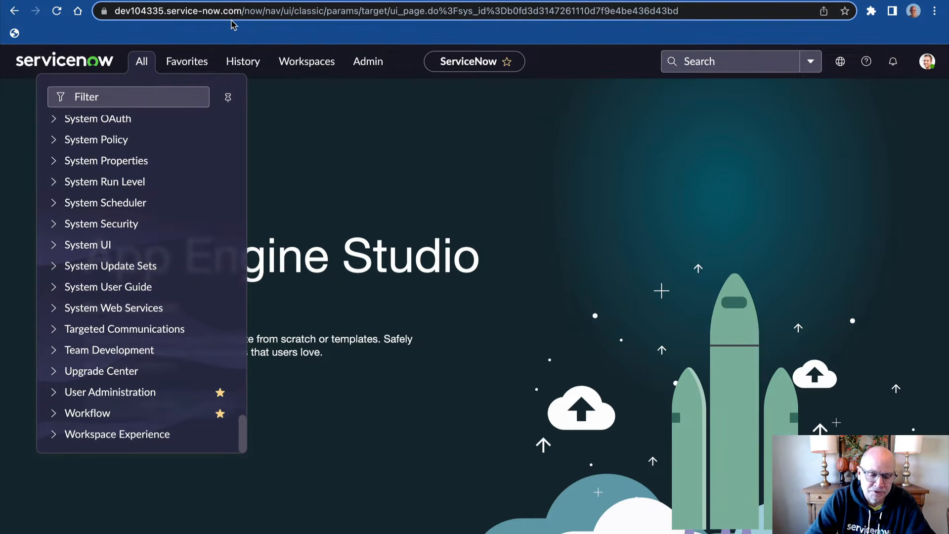
# Switch to the ServiceNow Store and browse its featured listings, the first apps and solutions, and the listing filters
pyautogui.hotkey('ctrl', 'Tab')
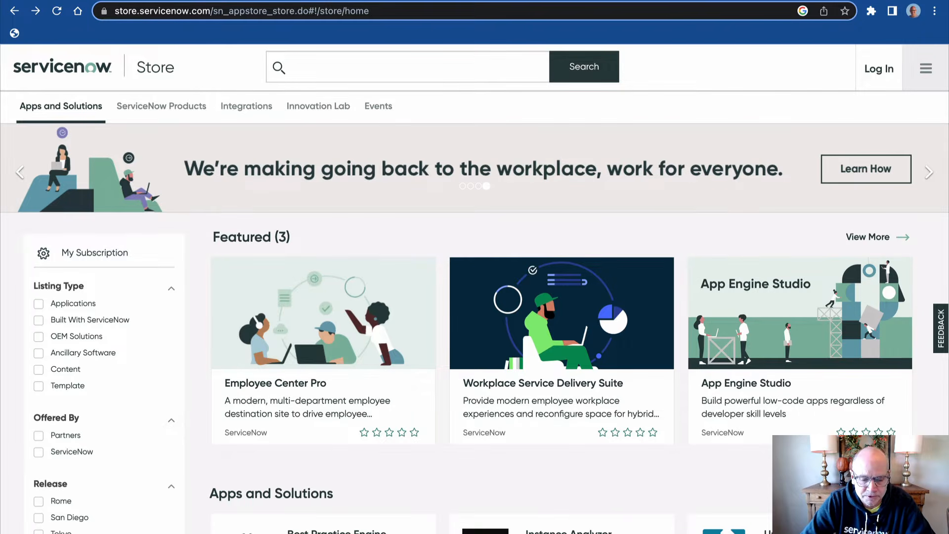
pyautogui.scroll(-4, 365, 176)
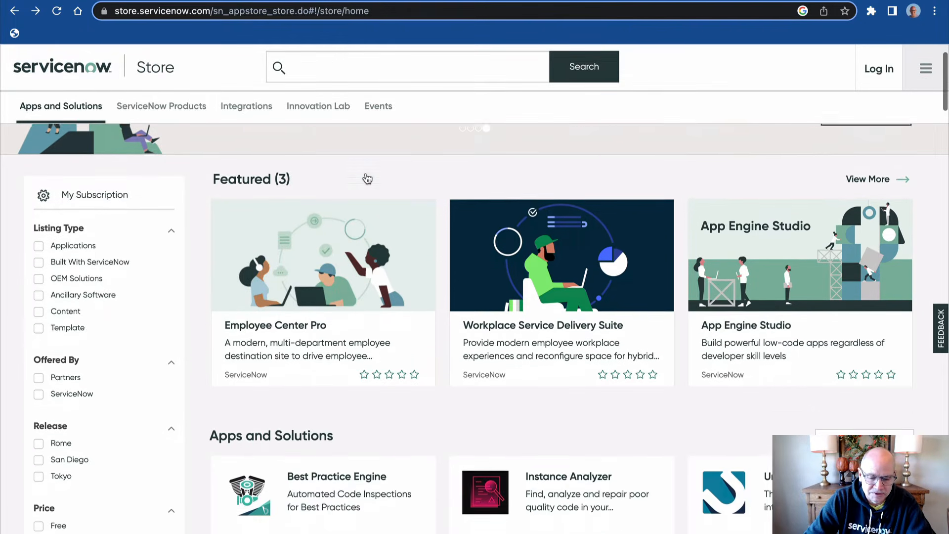
pyautogui.scroll(-7, 366, 177)
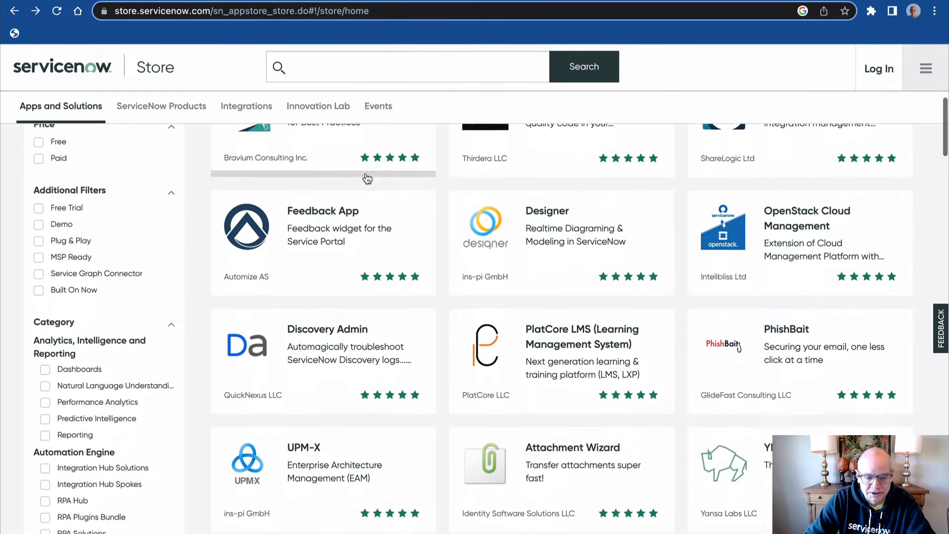
pyautogui.scroll(-5, 367, 178)
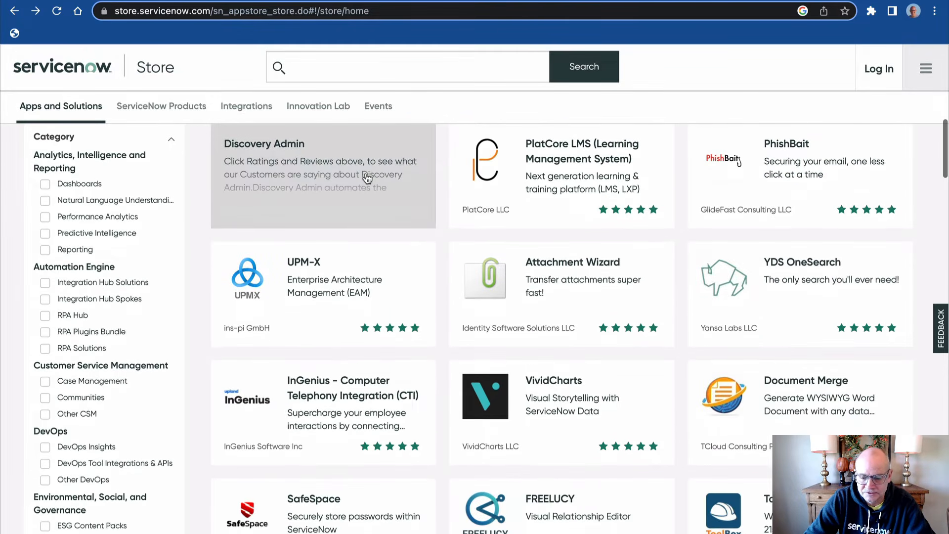
pyautogui.scroll(-7, 367, 178)
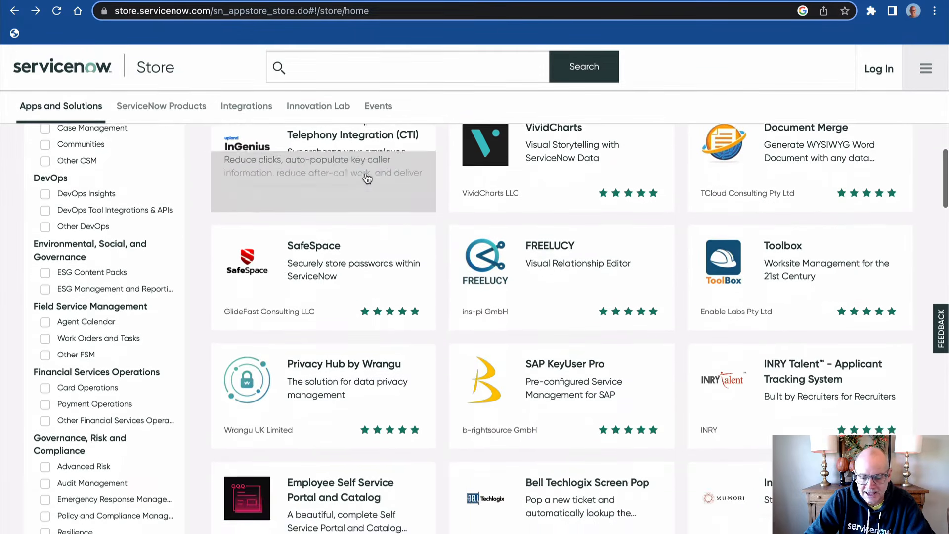
pyautogui.scroll(-3, 367, 178)
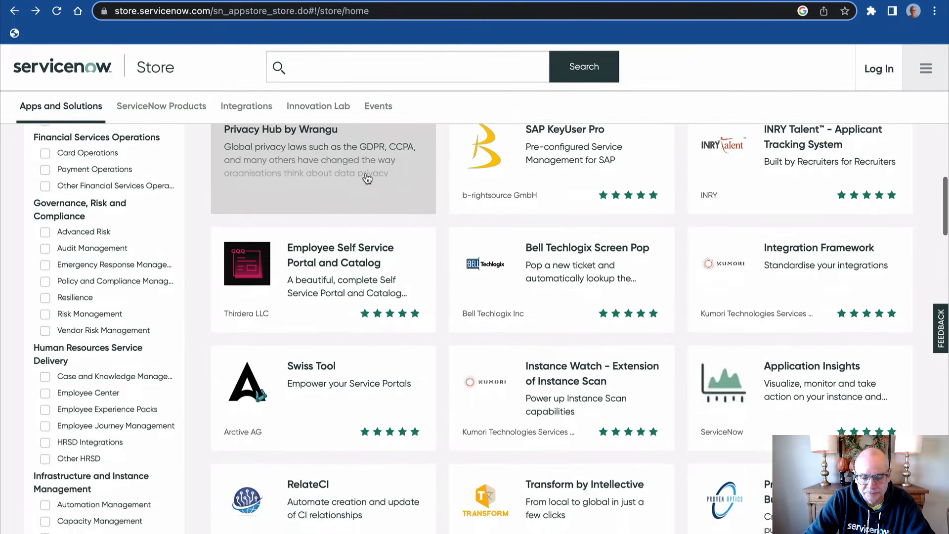
pyautogui.scroll(-6, 367, 178)
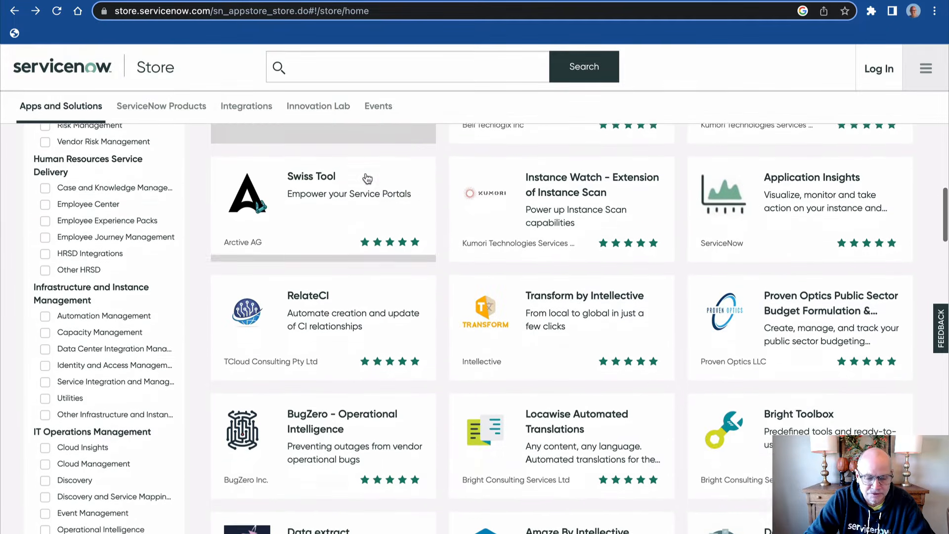
# Examine further store apps and the category filters, from IT service management and Now Platform to General Categories and Industry
pyautogui.scroll(-12, 367, 178)
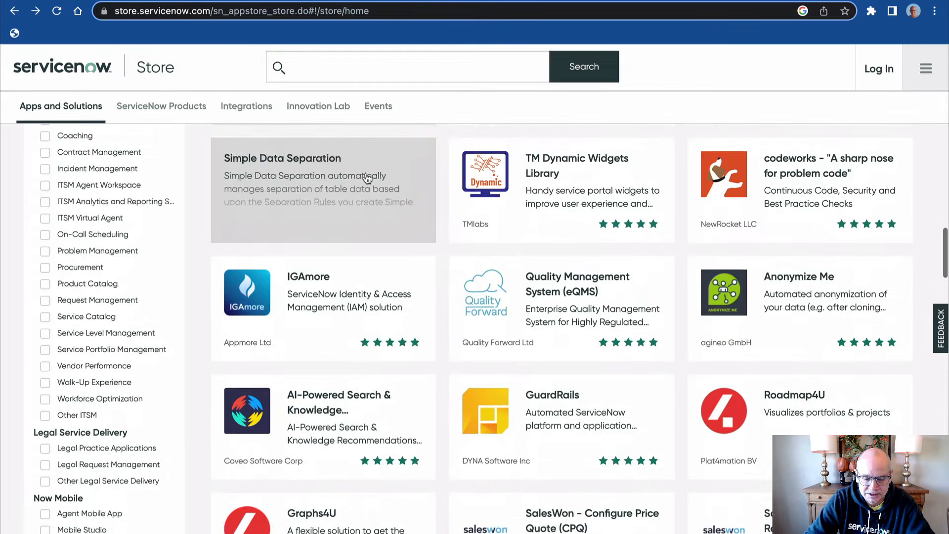
pyautogui.scroll(-7, 367, 178)
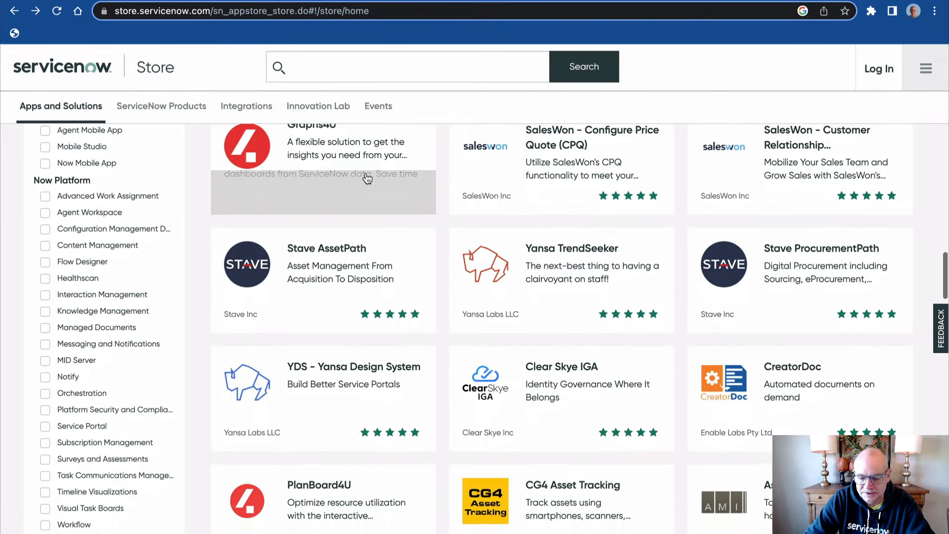
pyautogui.scroll(-5, 366, 178)
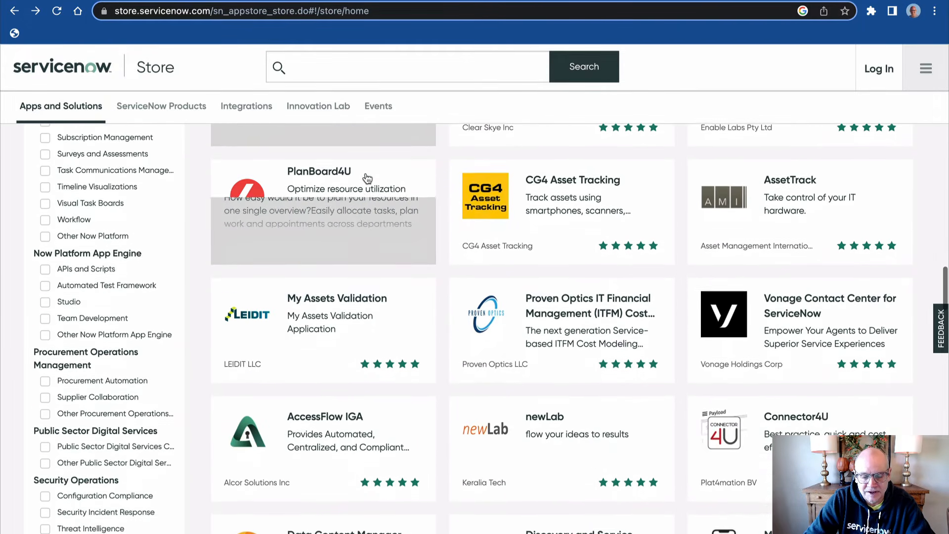
pyautogui.scroll(-5, 366, 178)
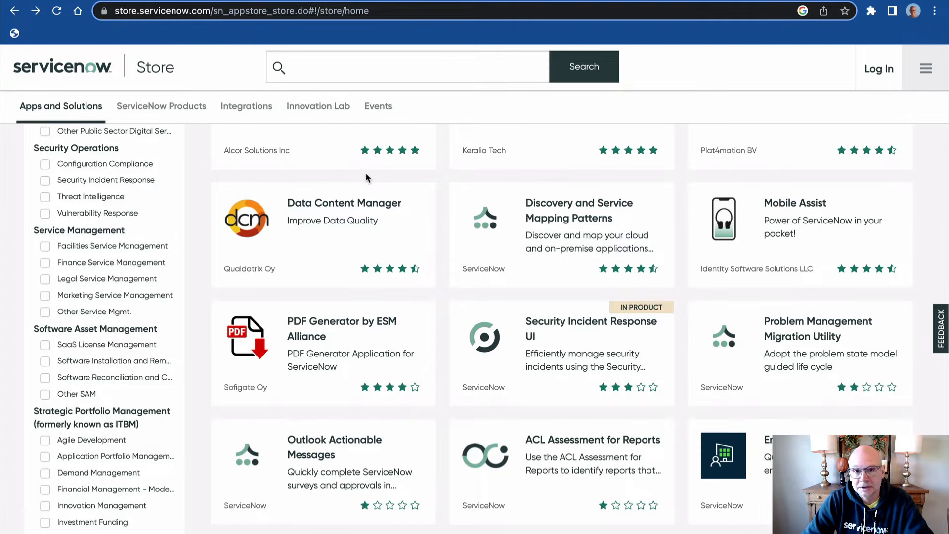
pyautogui.scroll(-4, 402, 347)
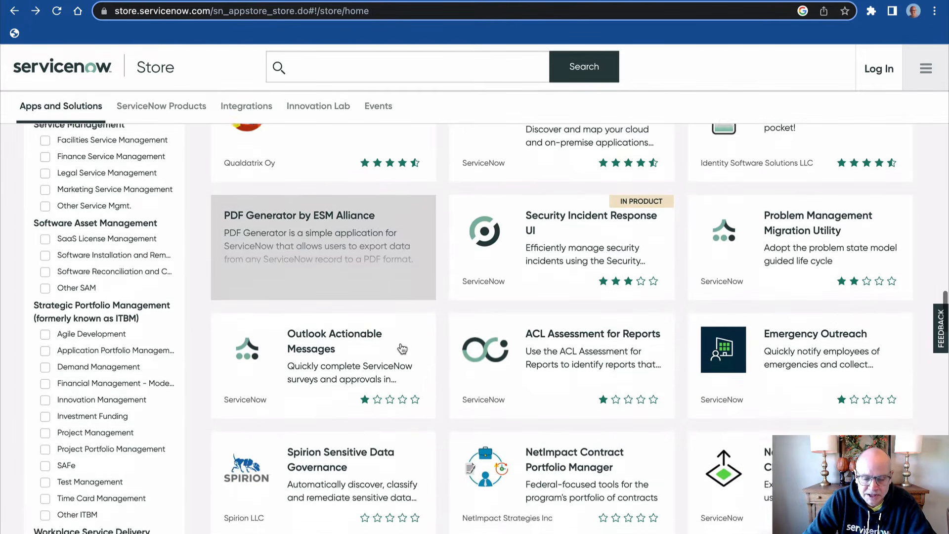
pyautogui.scroll(-4, 402, 349)
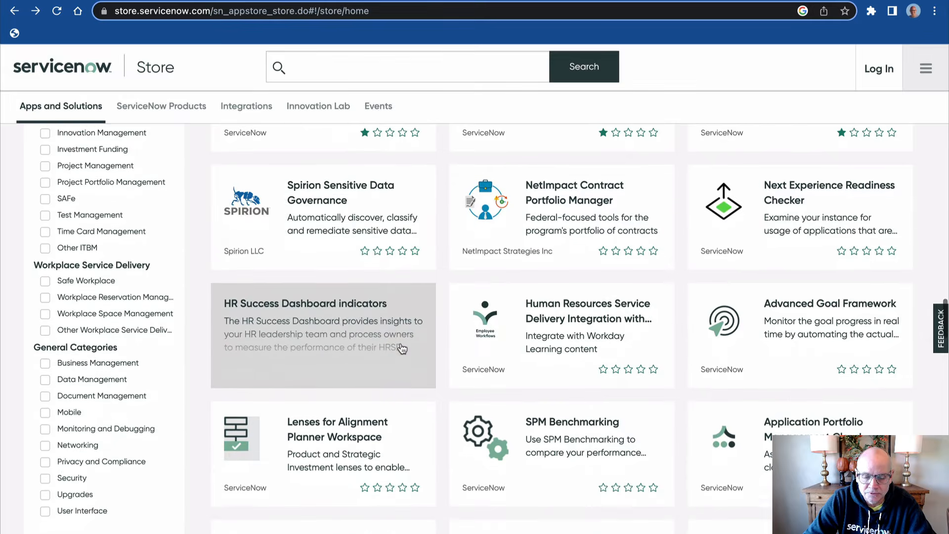
pyautogui.scroll(-1, 402, 349)
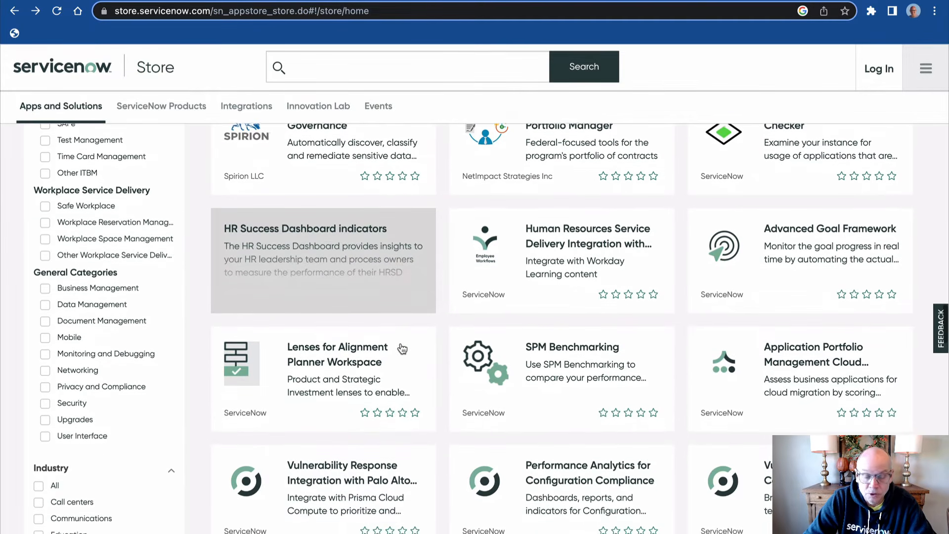
pyautogui.scroll(-1, 402, 348)
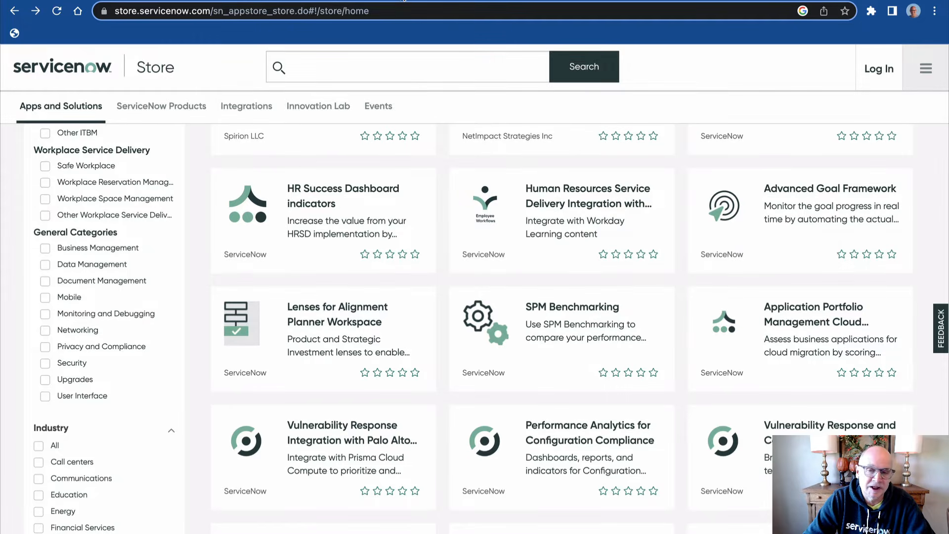
# Switch to the Now Learning site and open the Implementer role's full path details and its product line choices
pyautogui.click(386, 2)
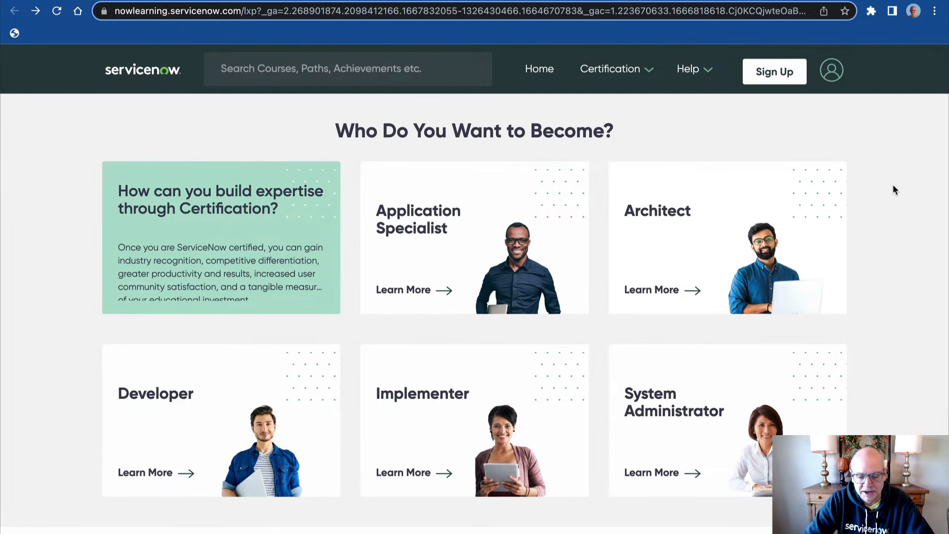
pyautogui.scroll(-2, 568, 356)
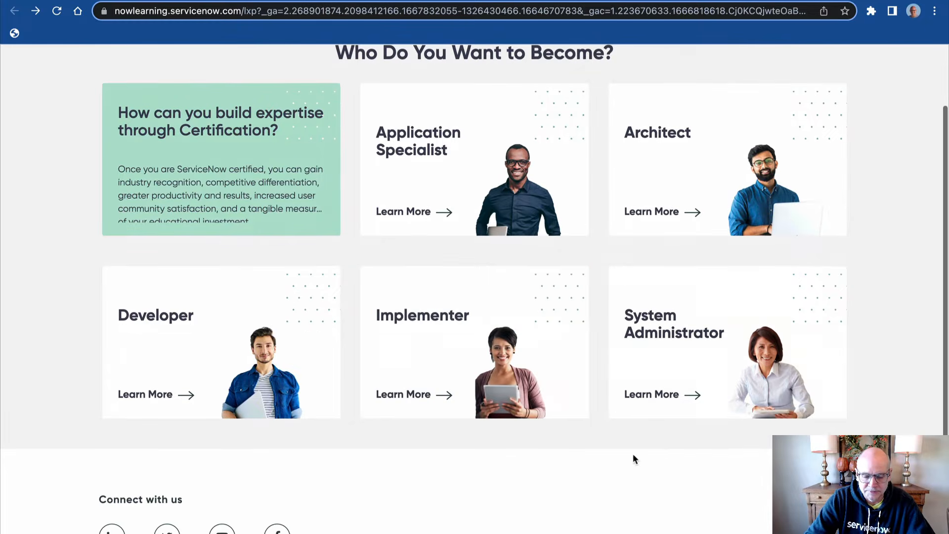
pyautogui.moveTo(420, 401)
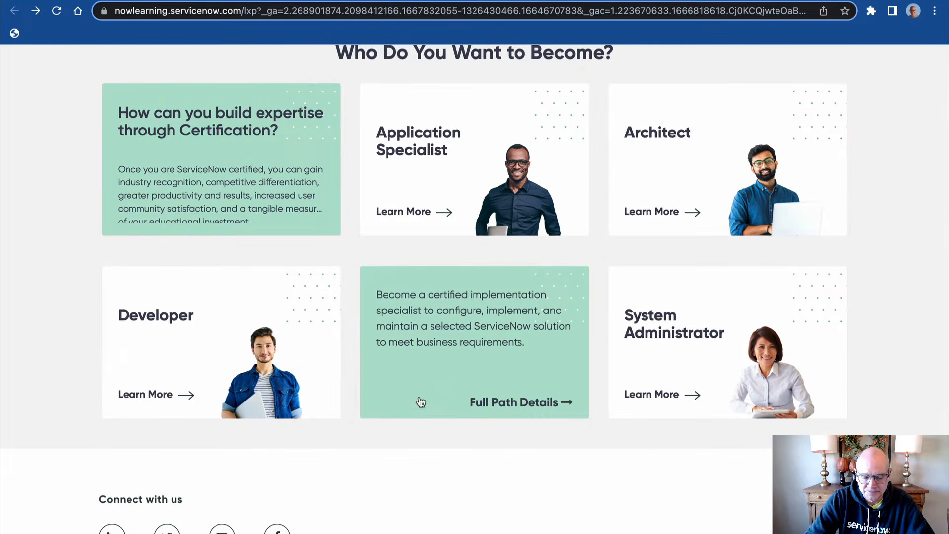
pyautogui.click(510, 405)
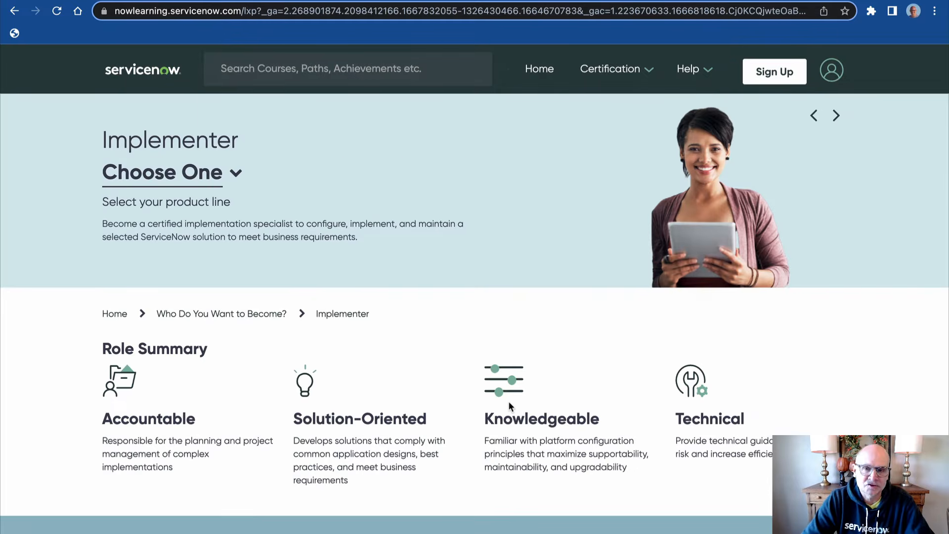
pyautogui.click(236, 174)
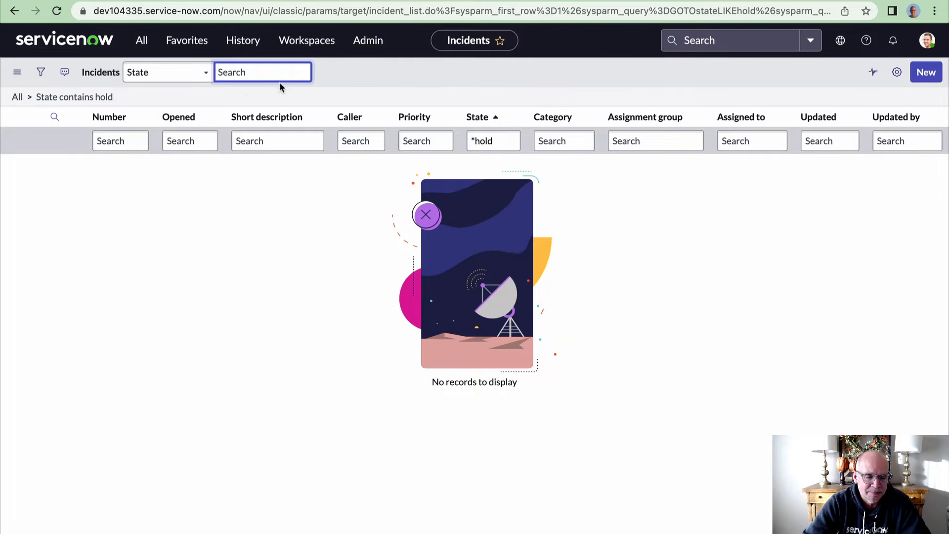
# Return to the ServiceNow instance's home page and clear the filter on the full application list
pyautogui.click(68, 47)
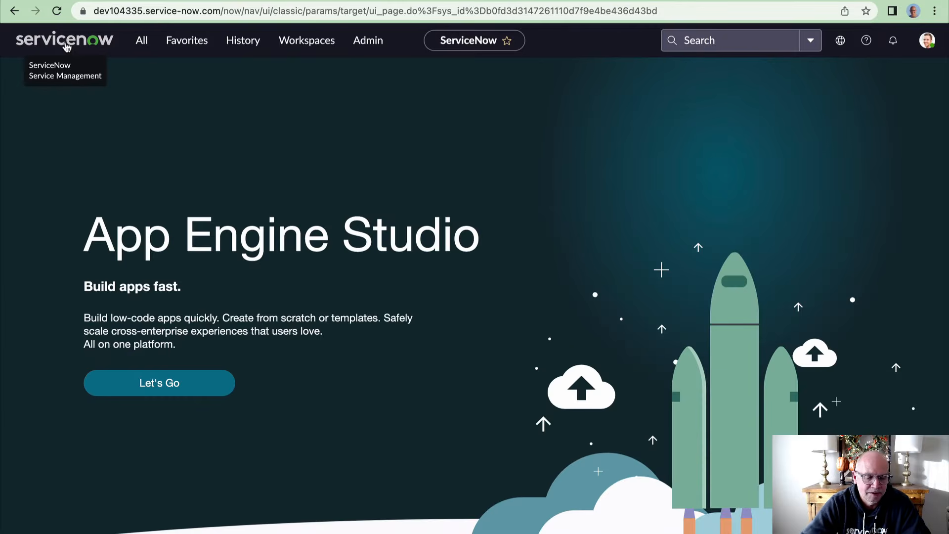
pyautogui.click(142, 40)
pyautogui.doubleClick(121, 77)
pyautogui.press('BackSpace')
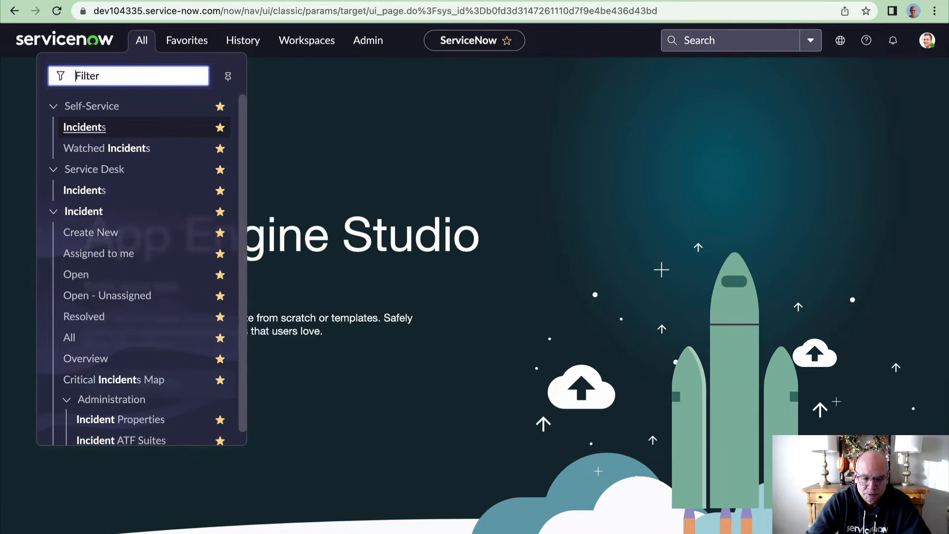
# Filter the application list by "incident" and open the list of all incidents from the Incident application
pyautogui.scroll(-8, 97, 316)
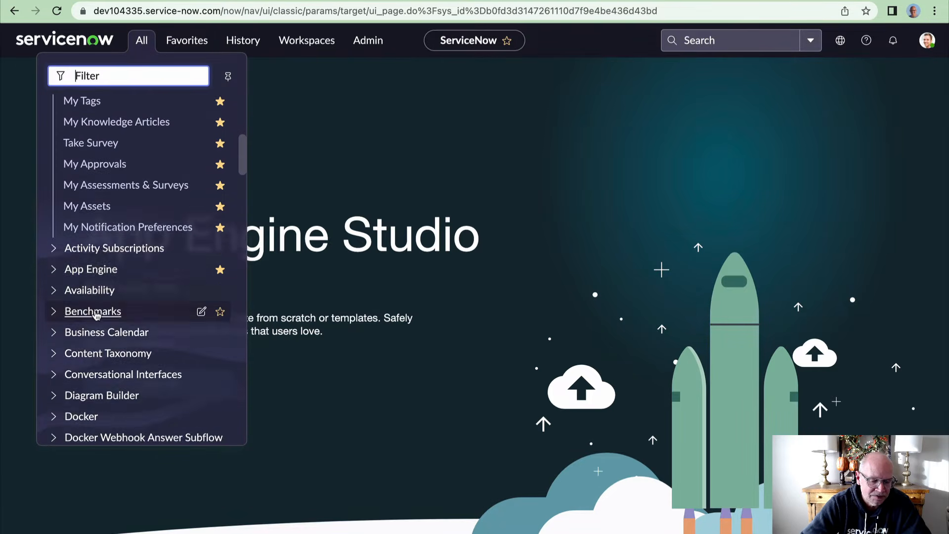
pyautogui.scroll(8, 96, 316)
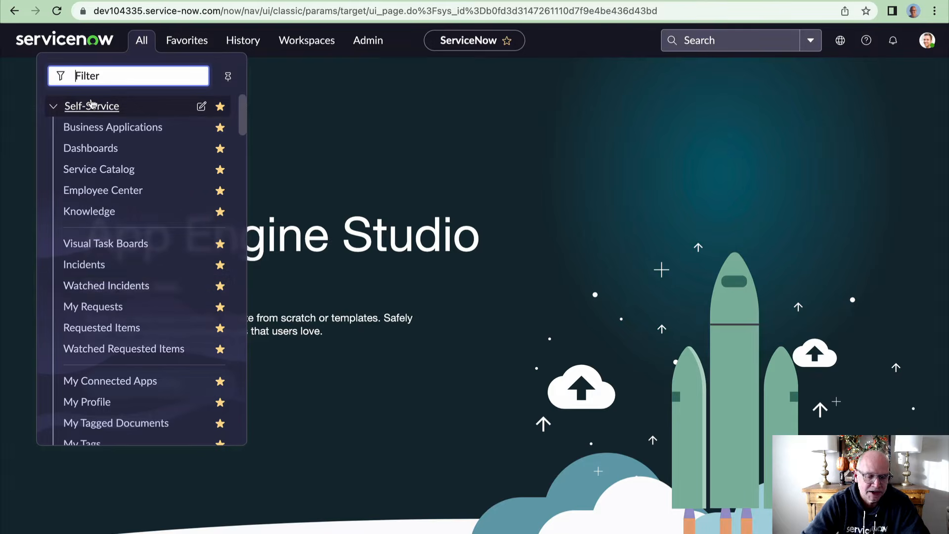
pyautogui.write('incident')
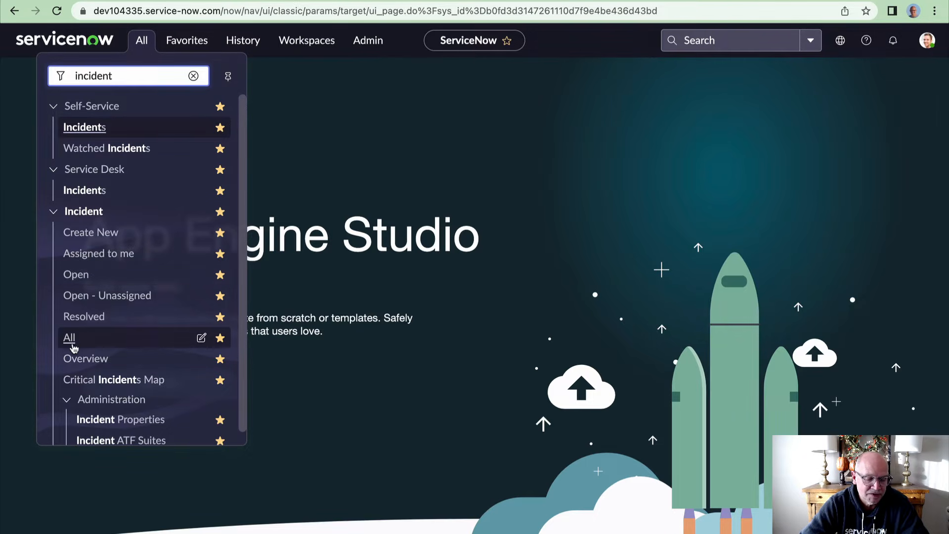
pyautogui.click(70, 338)
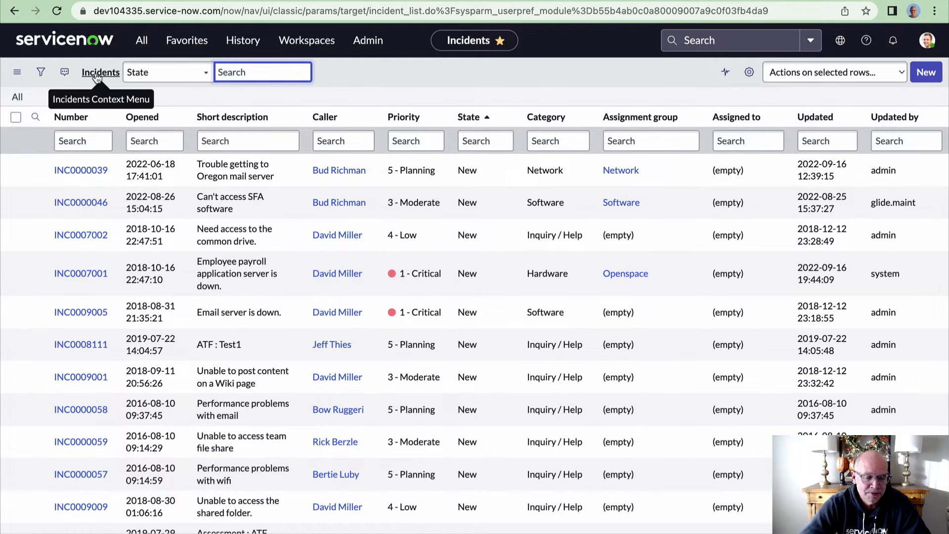
# Review the incident list's View, Filters and Group By options
pyautogui.click(17, 75)
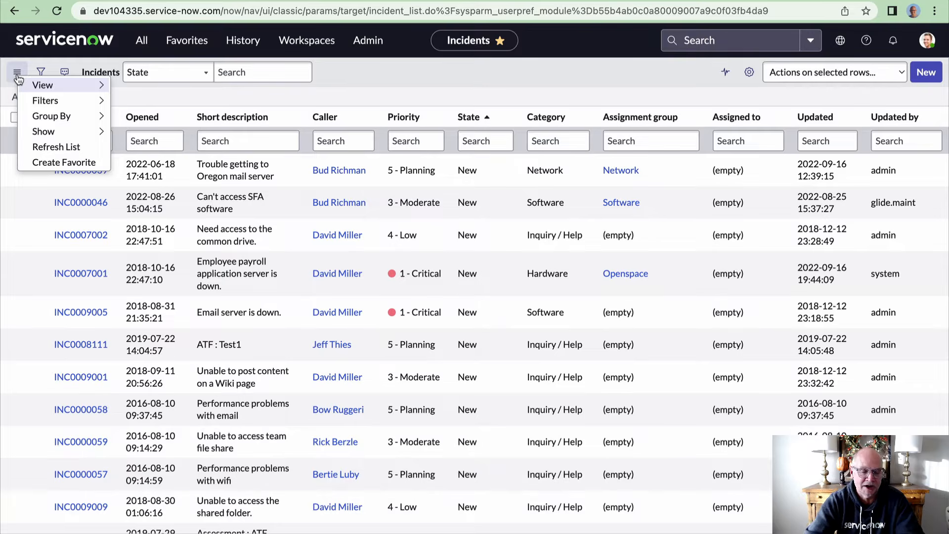
pyautogui.moveTo(49, 88)
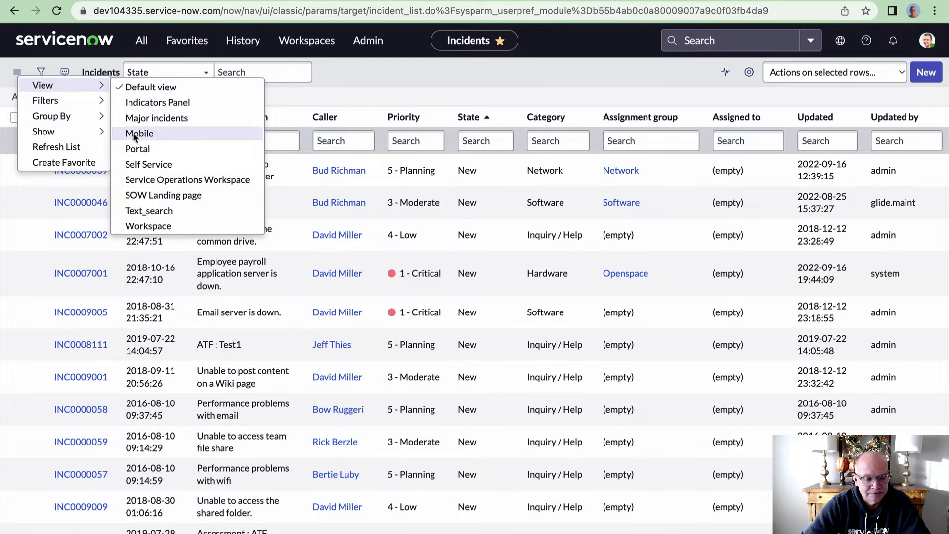
pyautogui.moveTo(101, 103)
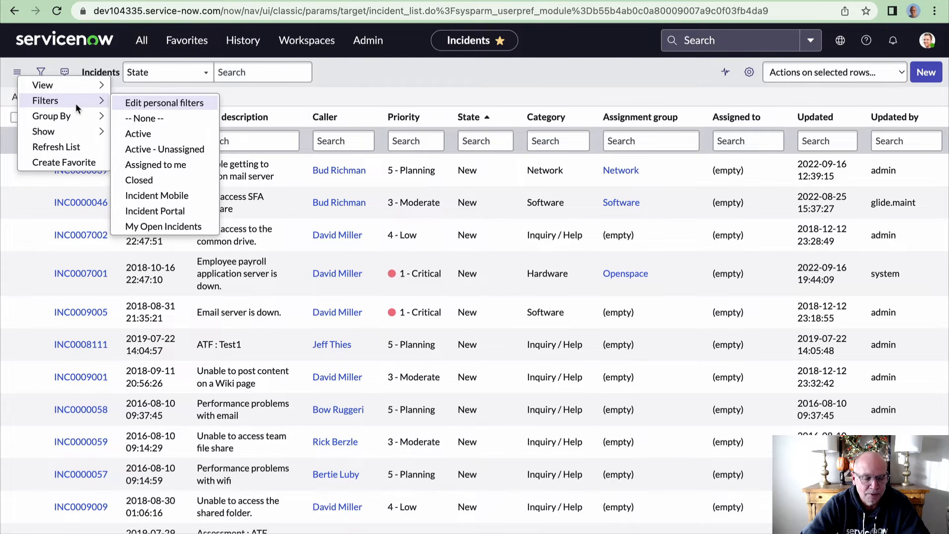
pyautogui.moveTo(84, 117)
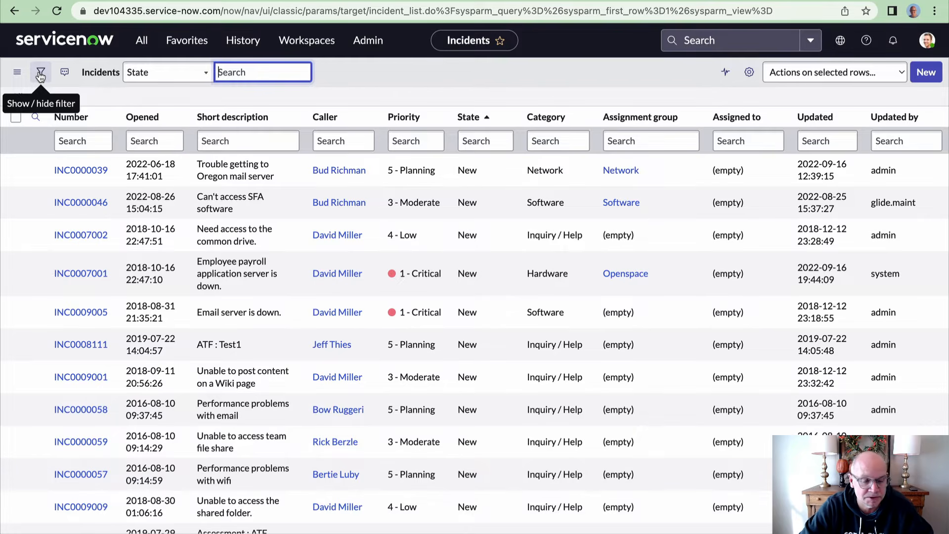
# Open the incident list's condition builder and add the filter condition State is New
pyautogui.click(41, 74)
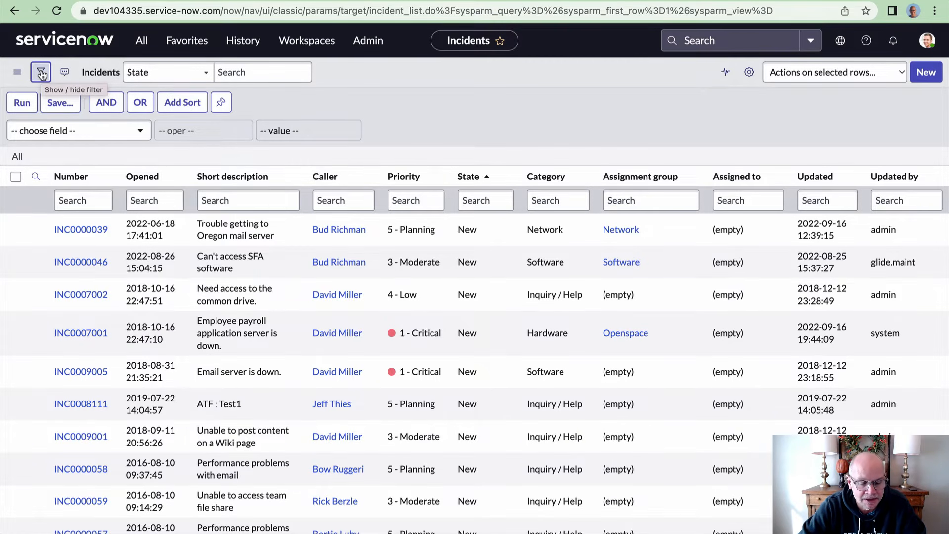
pyautogui.click(128, 130)
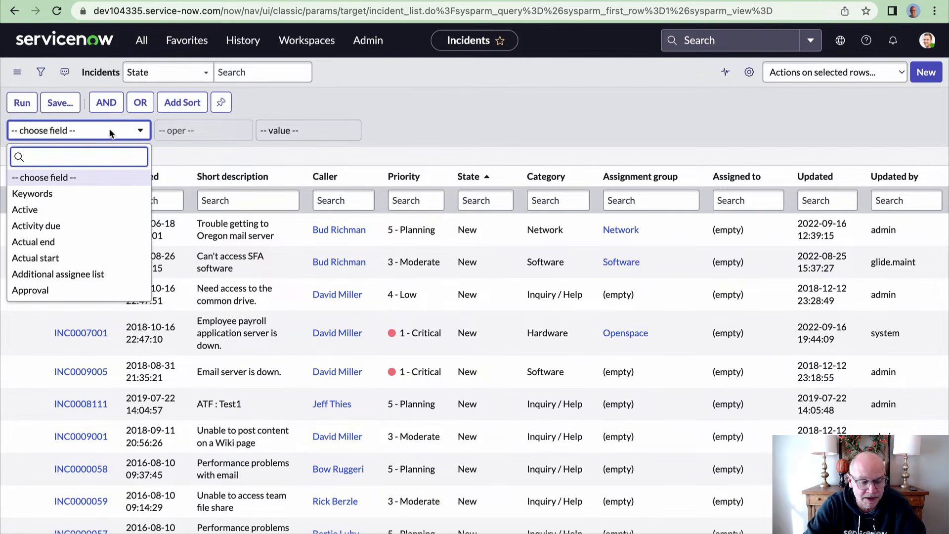
pyautogui.write('State')
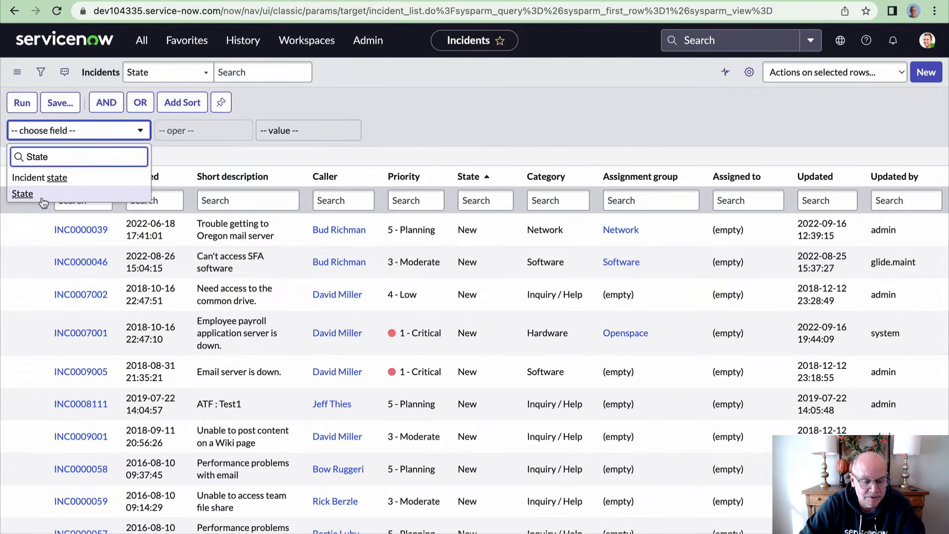
pyautogui.click(23, 193)
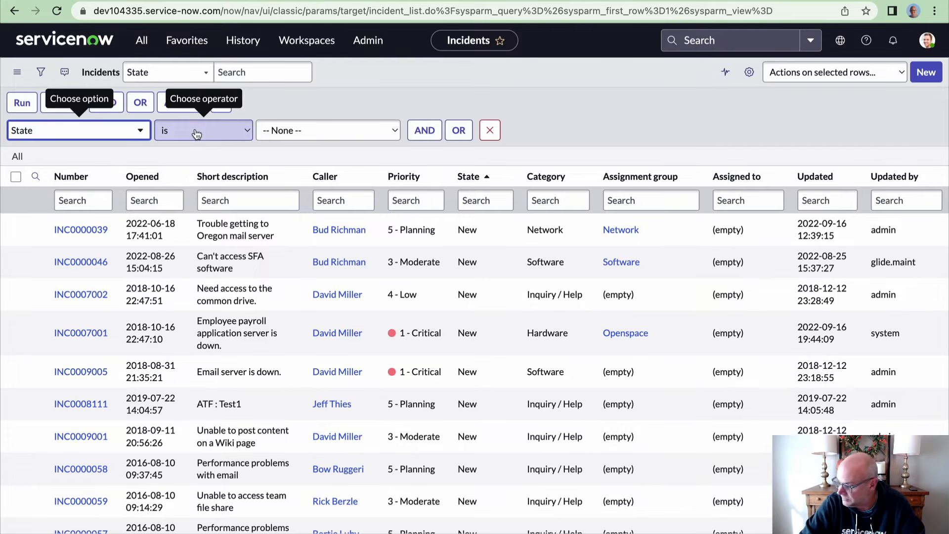
pyautogui.click(326, 132)
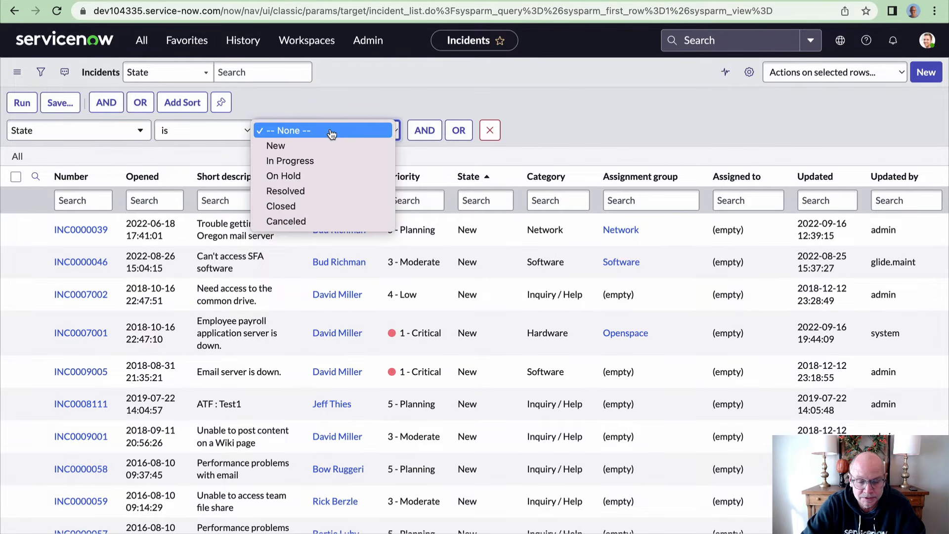
pyautogui.click(300, 146)
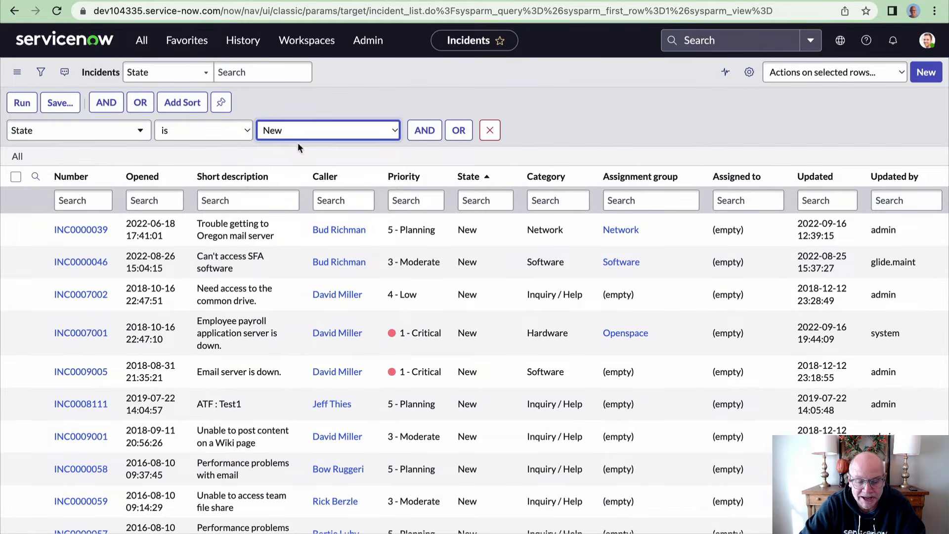
# Add an AND condition of Category is Software to the incident filter and run it
pyautogui.click(424, 130)
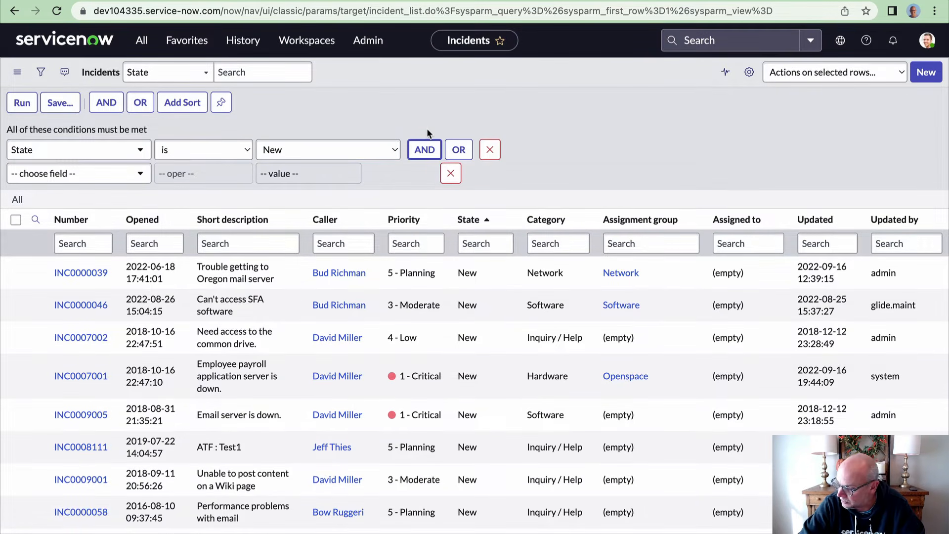
pyautogui.click(138, 174)
pyautogui.scroll(-3, 89, 257)
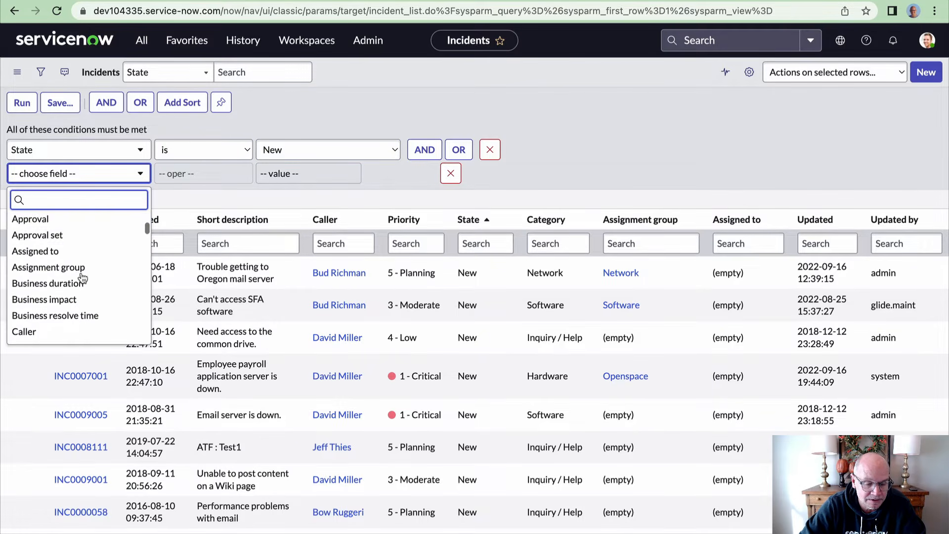
pyautogui.write('cat')
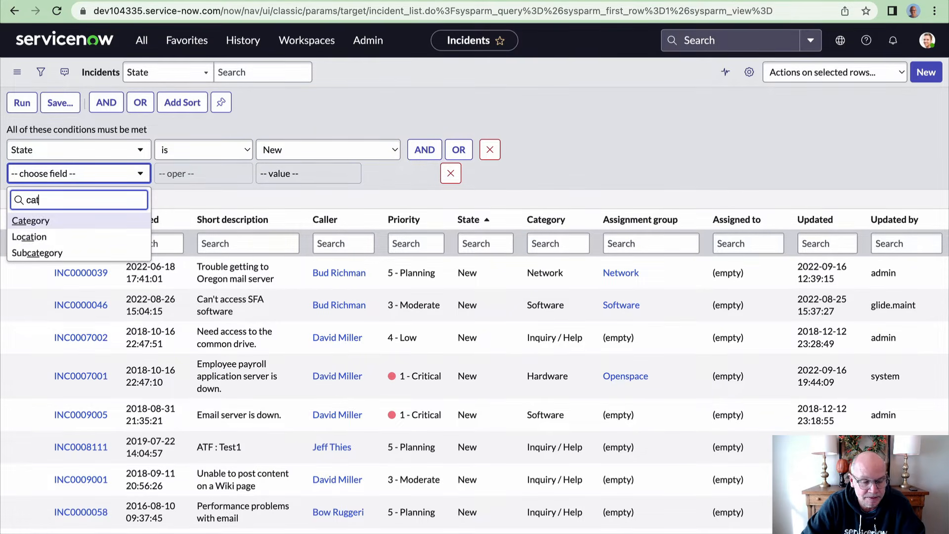
pyautogui.click(40, 229)
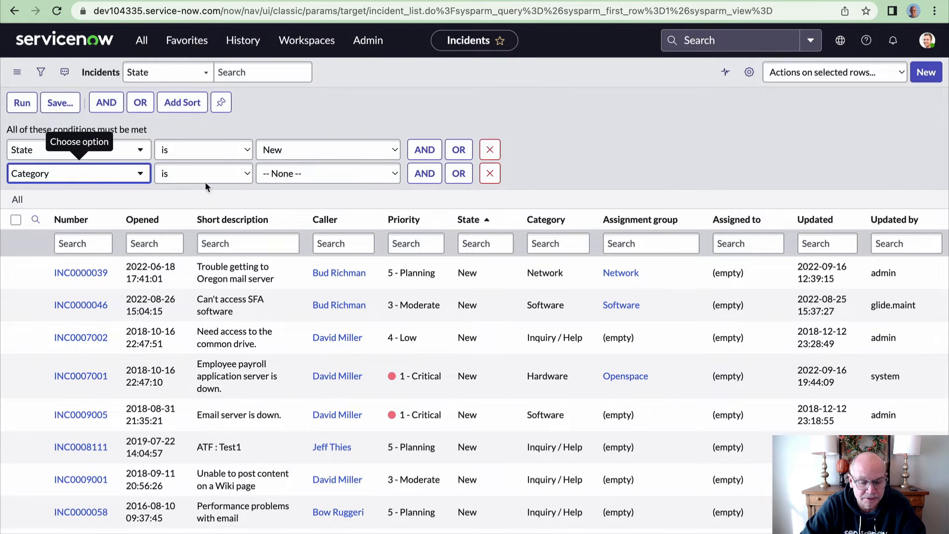
pyautogui.click(285, 174)
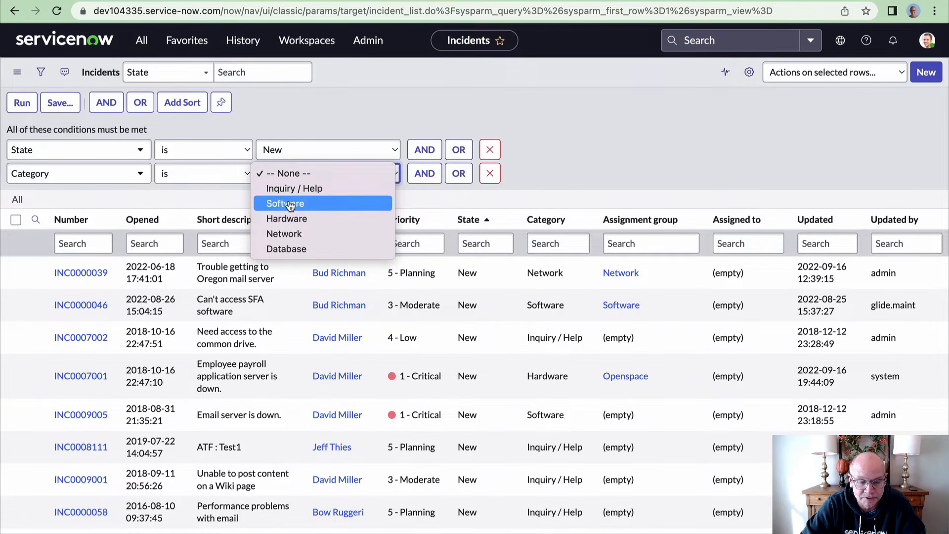
pyautogui.click(290, 203)
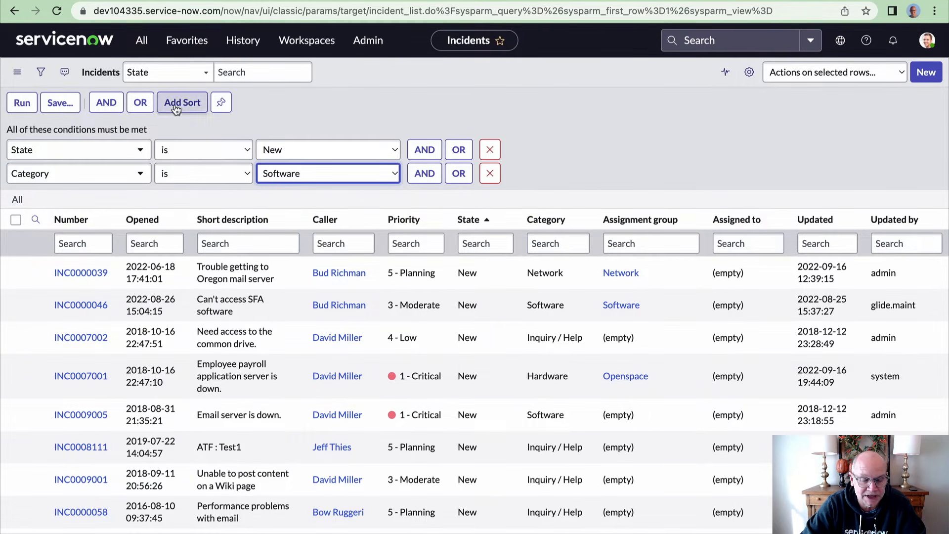
pyautogui.click(26, 104)
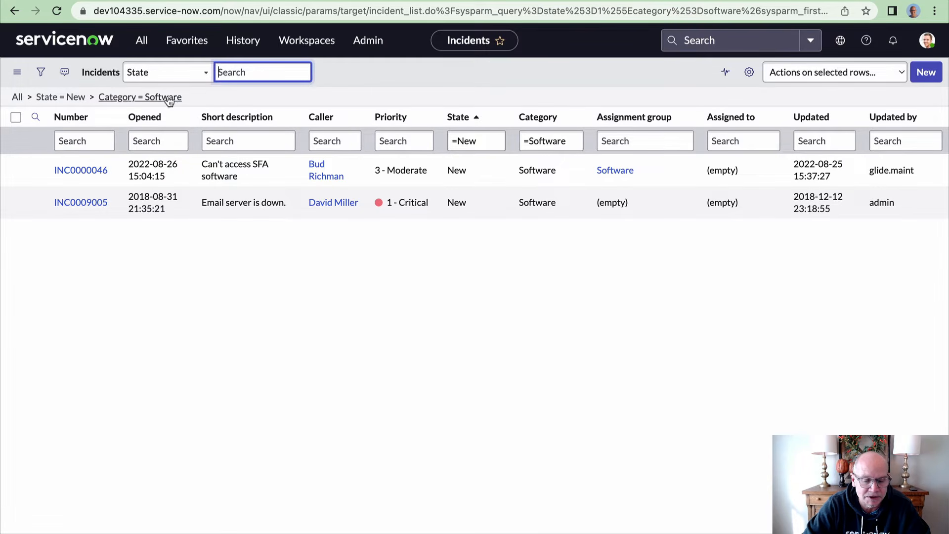
# Remove the Category condition from the applied filter, and return to the unfiltered list of all incidents
pyautogui.click(90, 95)
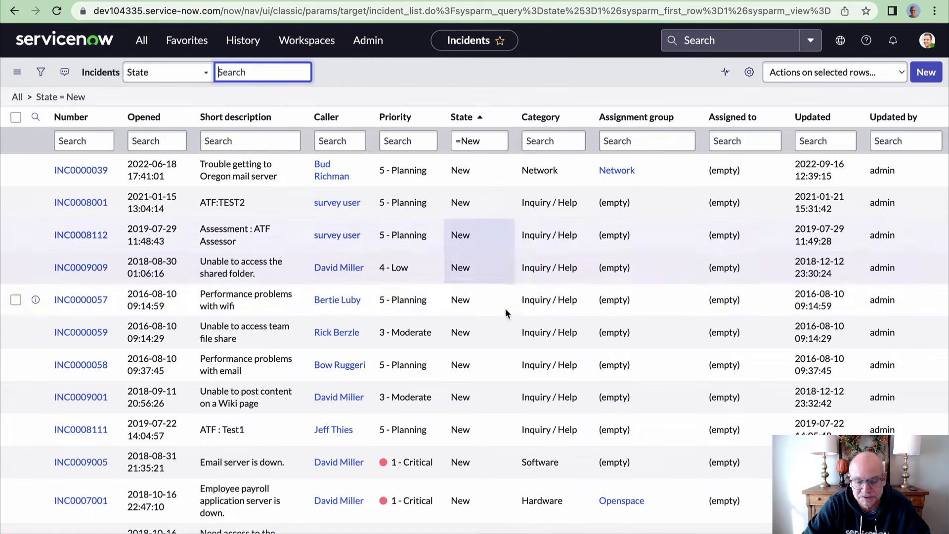
pyautogui.click(18, 98)
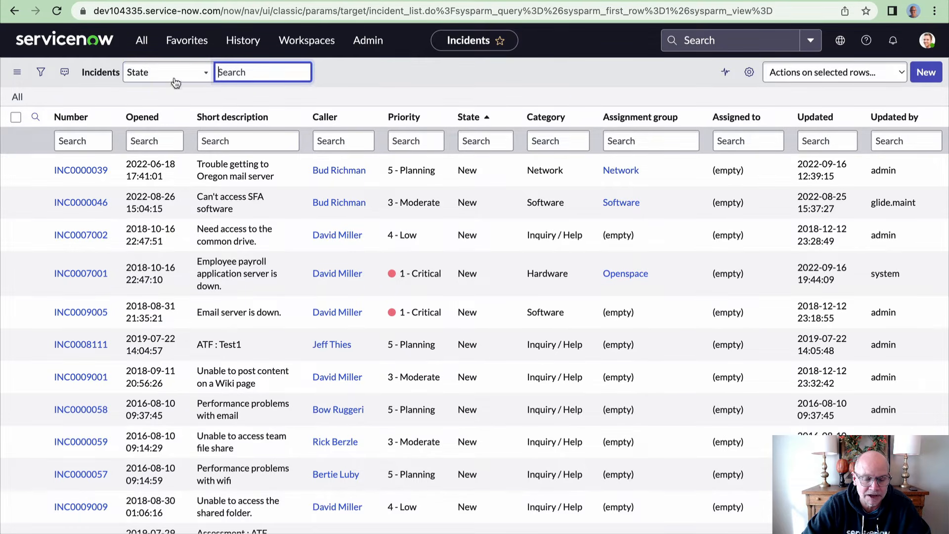
# Check the list search's field choices, search State for "New", and return to all incidents
pyautogui.click(208, 74)
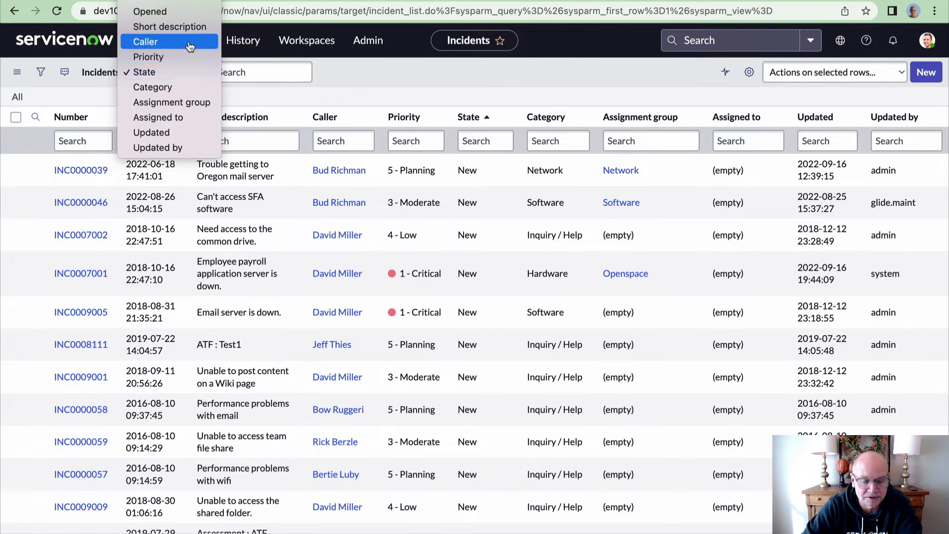
pyautogui.click(374, 83)
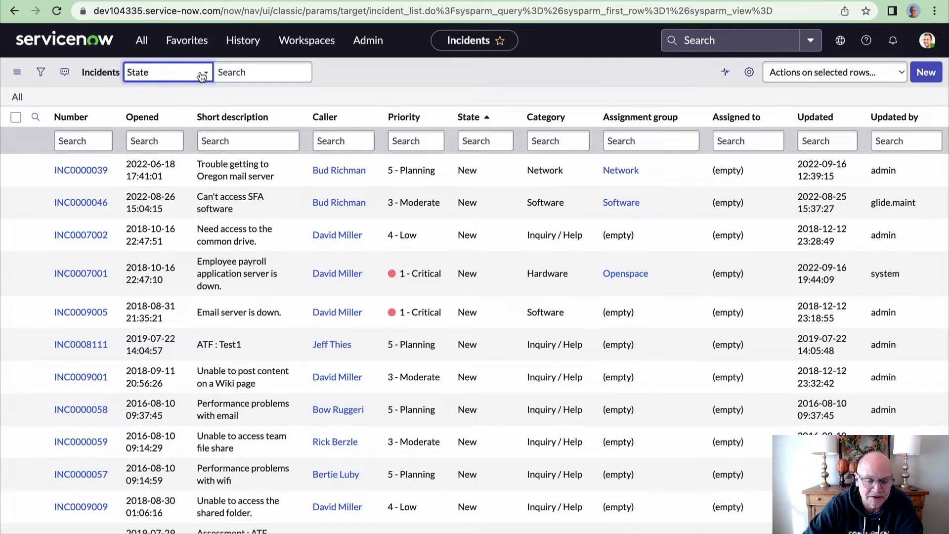
pyautogui.click(235, 72)
pyautogui.write('New')
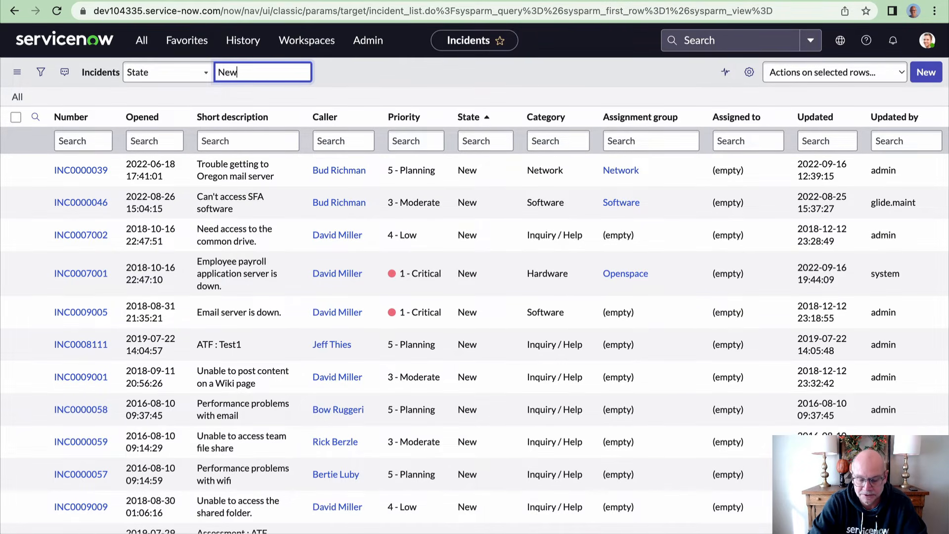
pyautogui.press('Return')
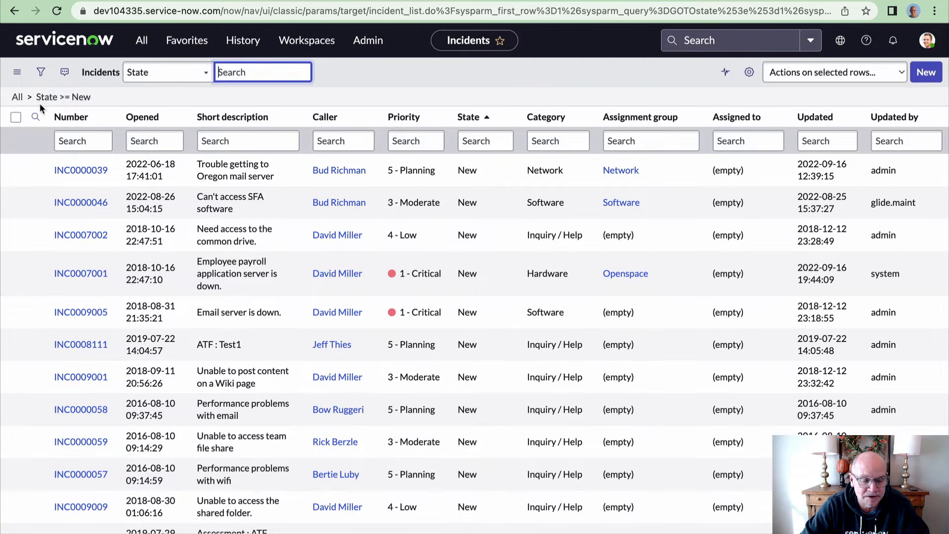
pyautogui.click(17, 97)
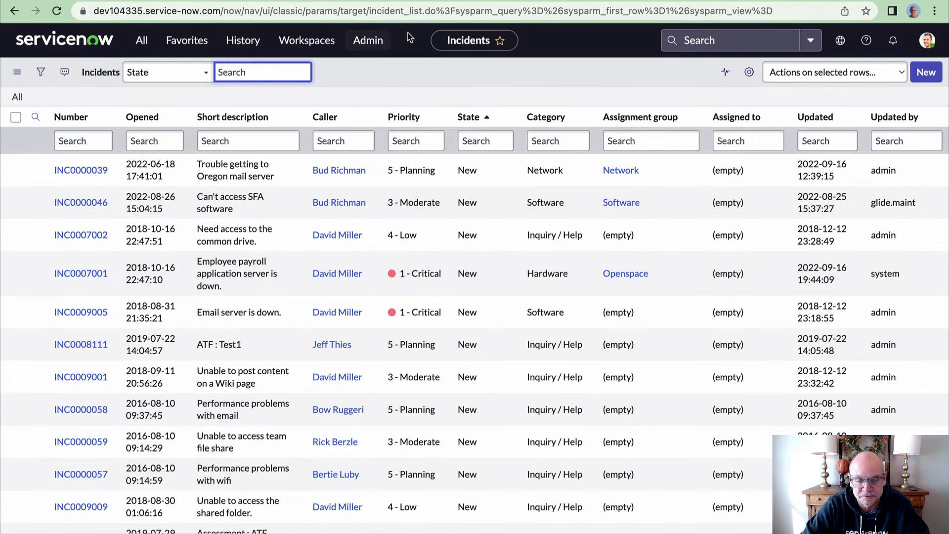
# Review the incident list's column personalization options and leave them without saving
pyautogui.click(748, 75)
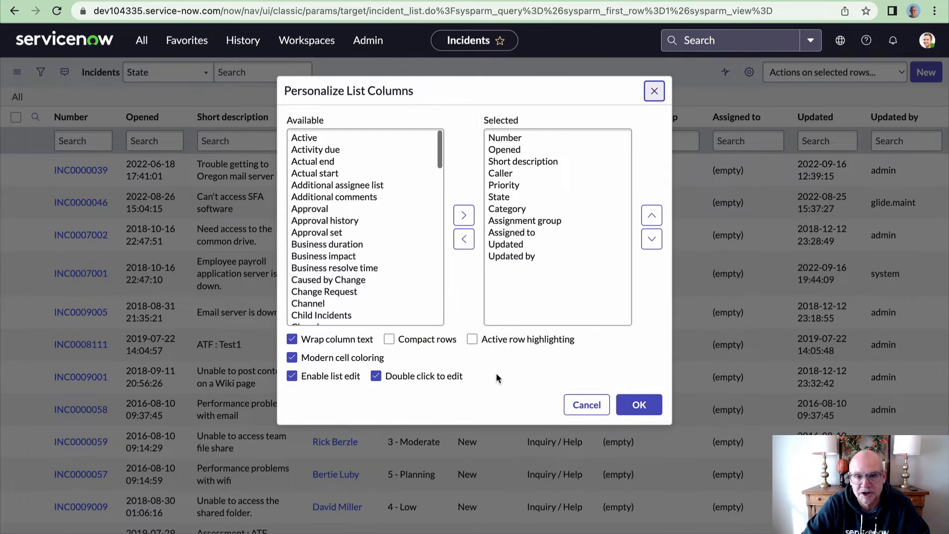
pyautogui.click(588, 403)
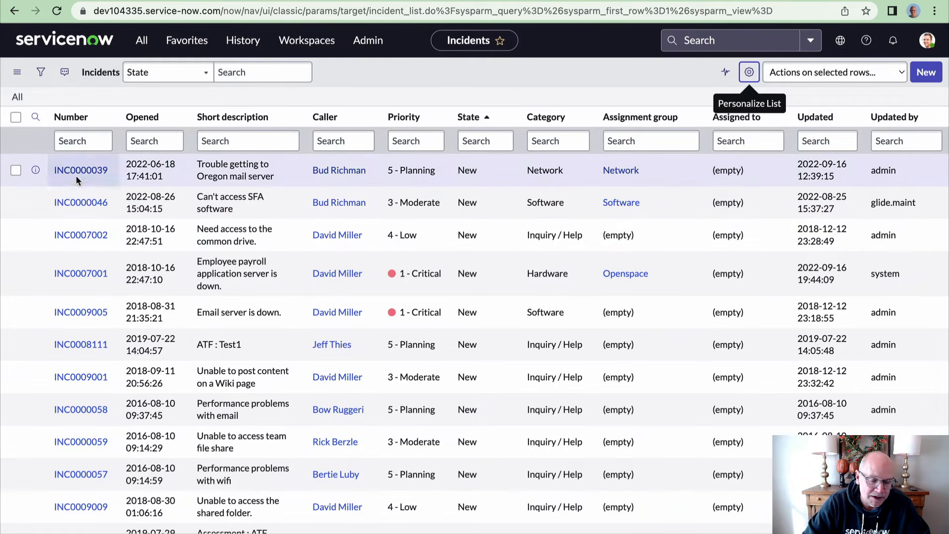
# Select and clear all incidents at once, and select the first, third and fifth incidents individually
pyautogui.click(16, 117)
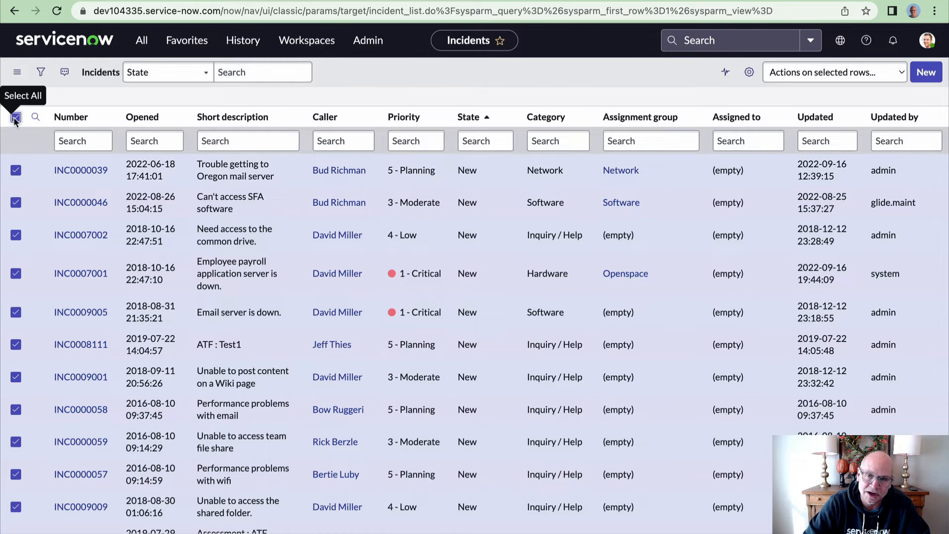
pyautogui.click(16, 117)
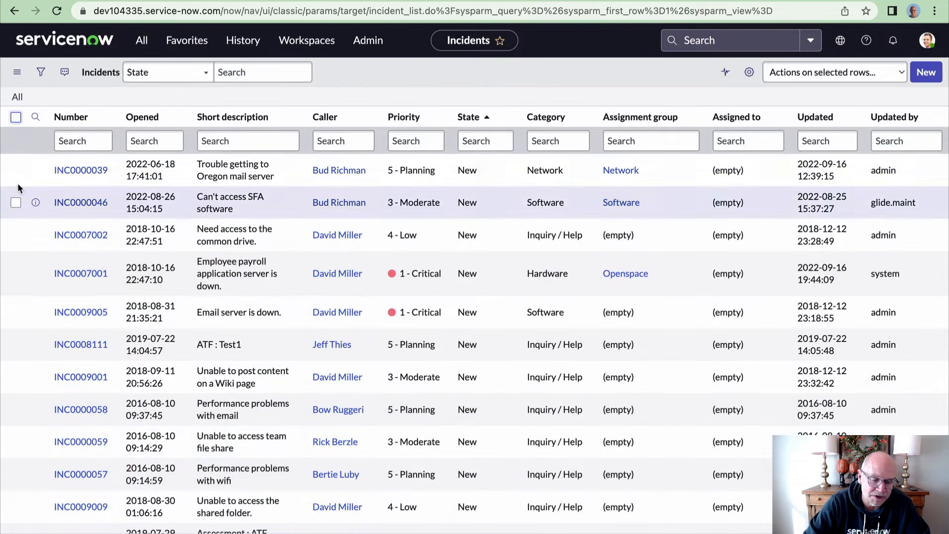
pyautogui.click(16, 170)
pyautogui.click(16, 236)
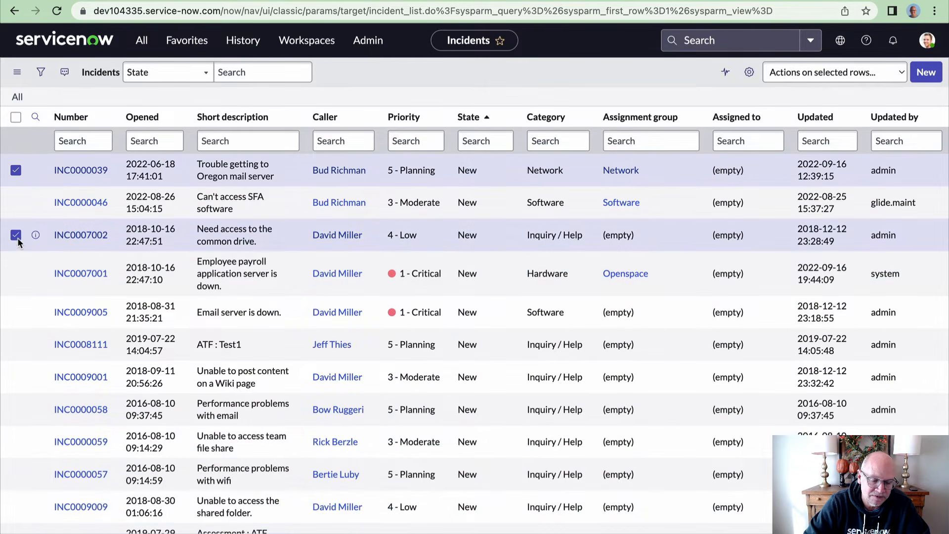
pyautogui.click(17, 313)
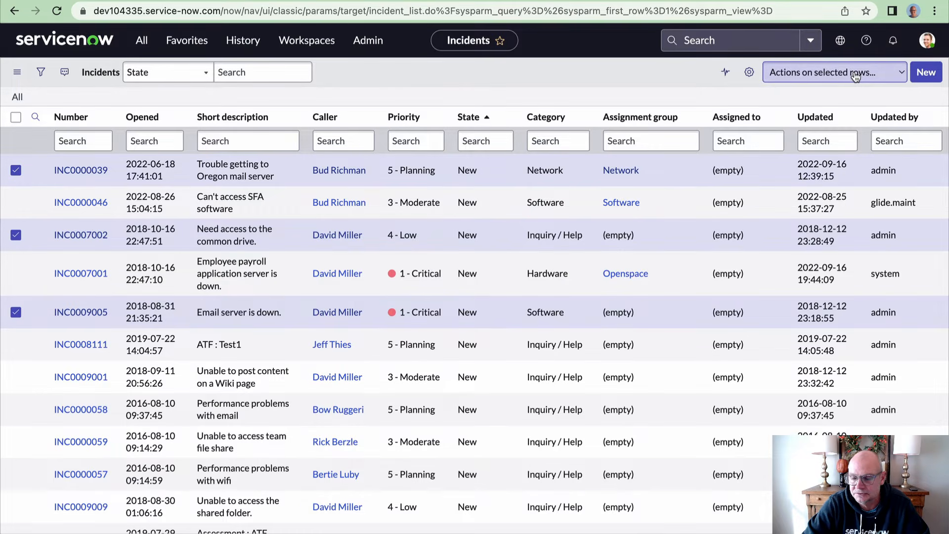
# Review the actions available for the selected rows, and view the blank new incident form before returning to the list
pyautogui.click(856, 74)
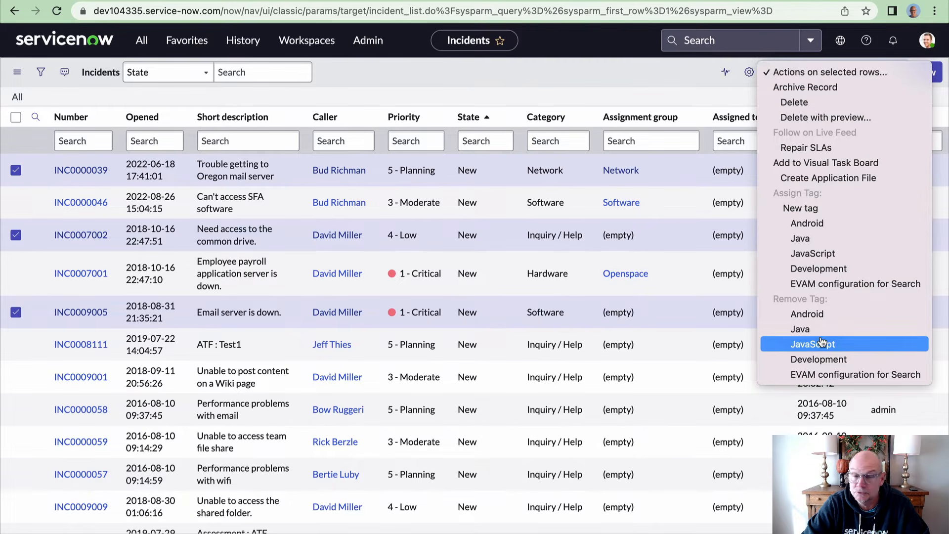
pyautogui.click(604, 80)
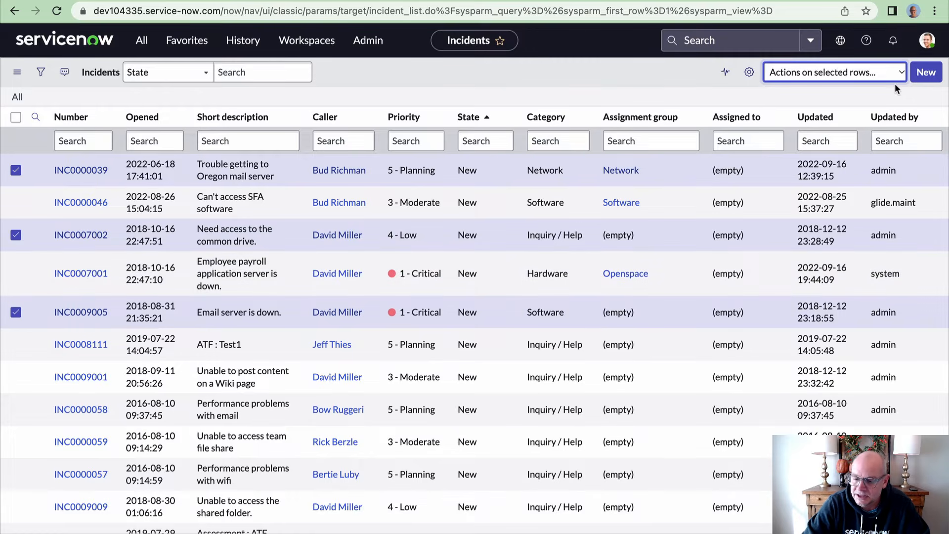
pyautogui.click(928, 73)
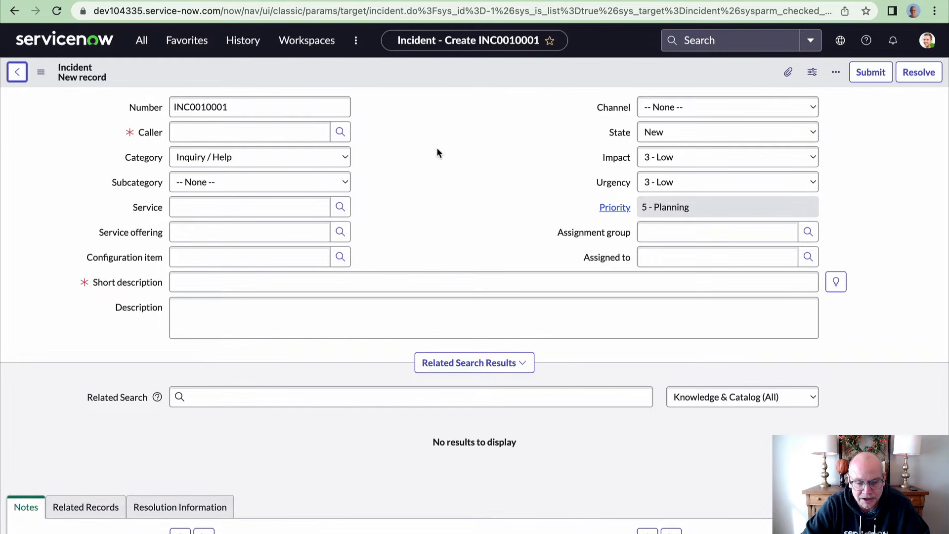
pyautogui.click(16, 72)
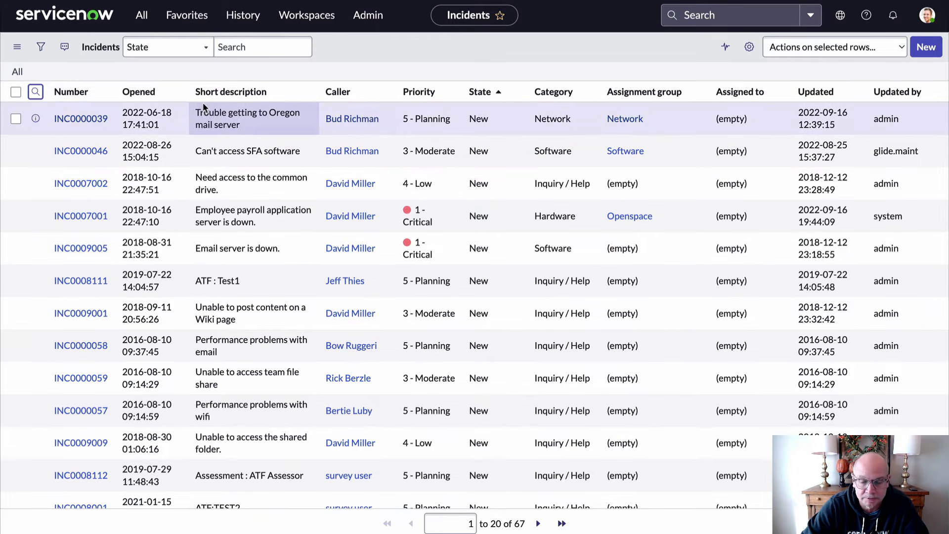
# Show the per-column search fields in the incident list and search the State column for "New"
pyautogui.click(35, 94)
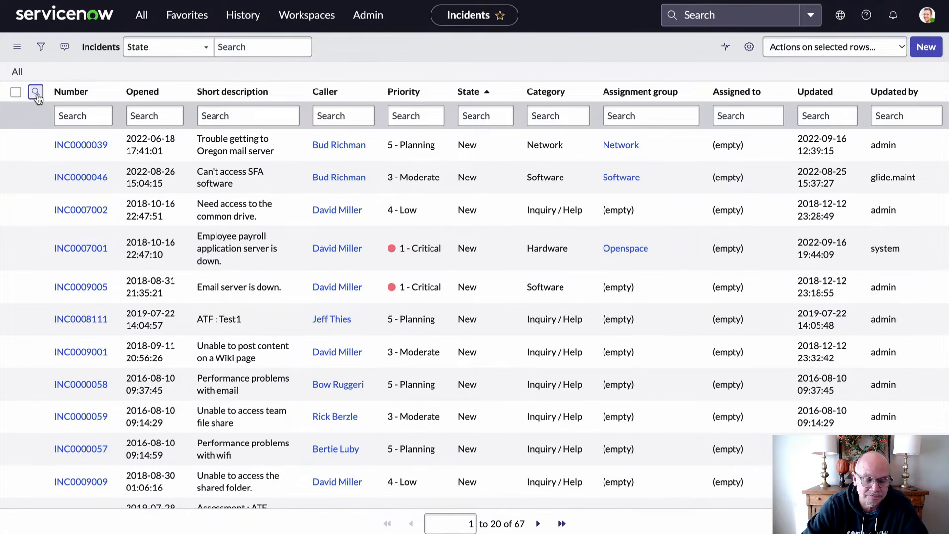
pyautogui.click(68, 110)
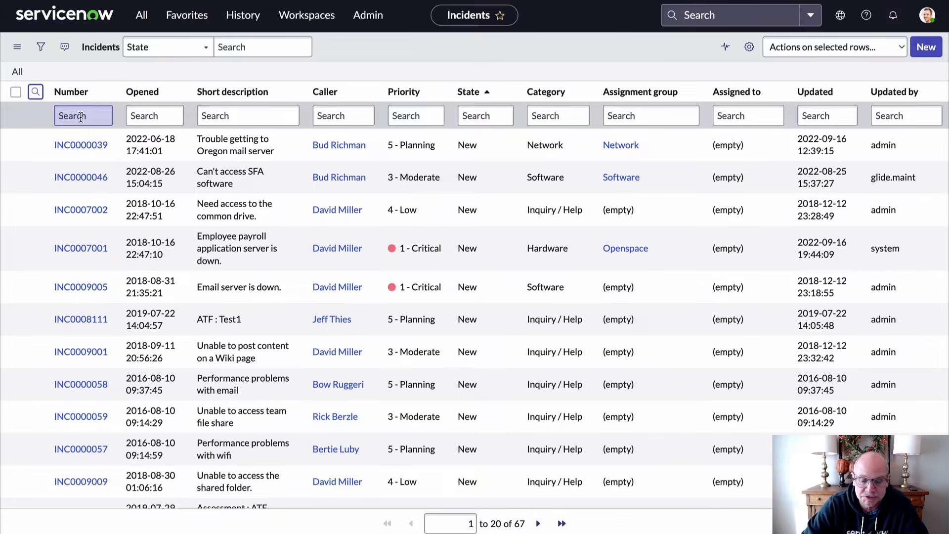
pyautogui.click(750, 116)
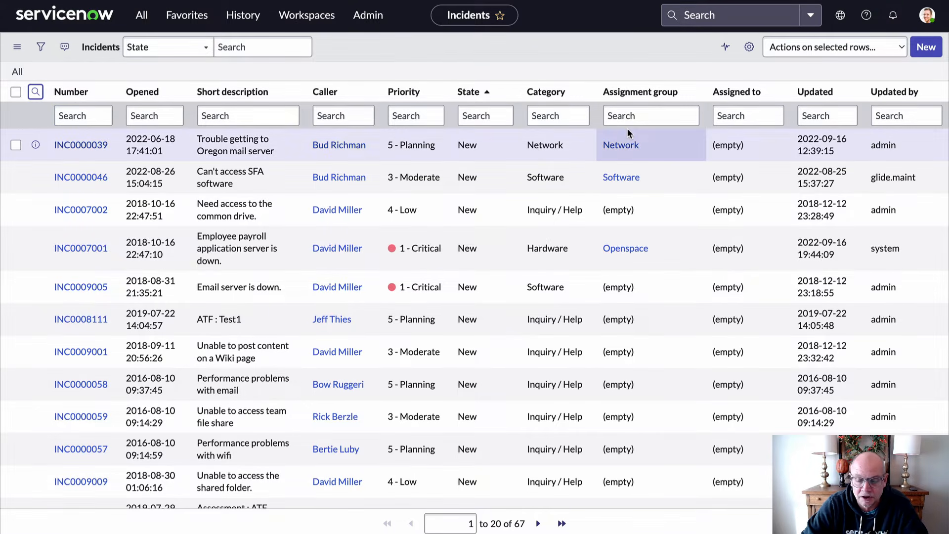
pyautogui.click(478, 117)
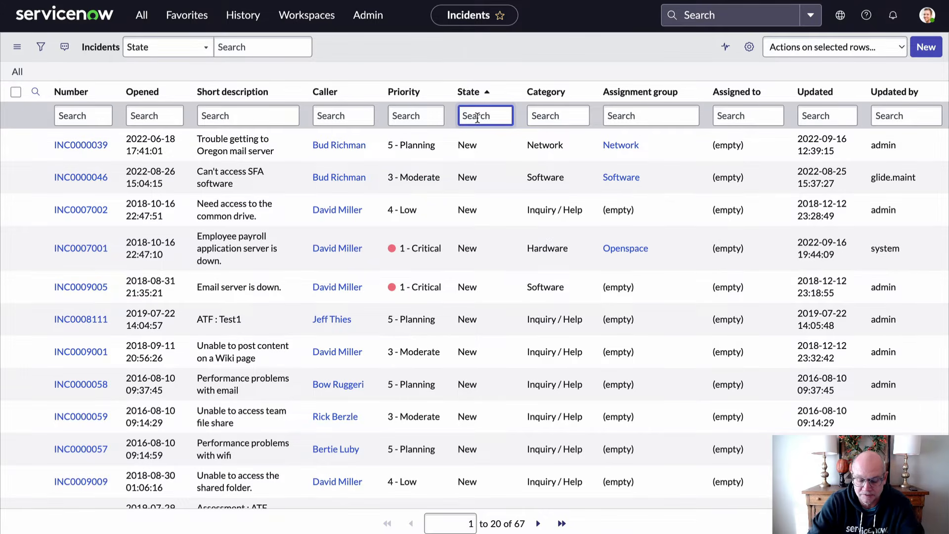
pyautogui.write('New')
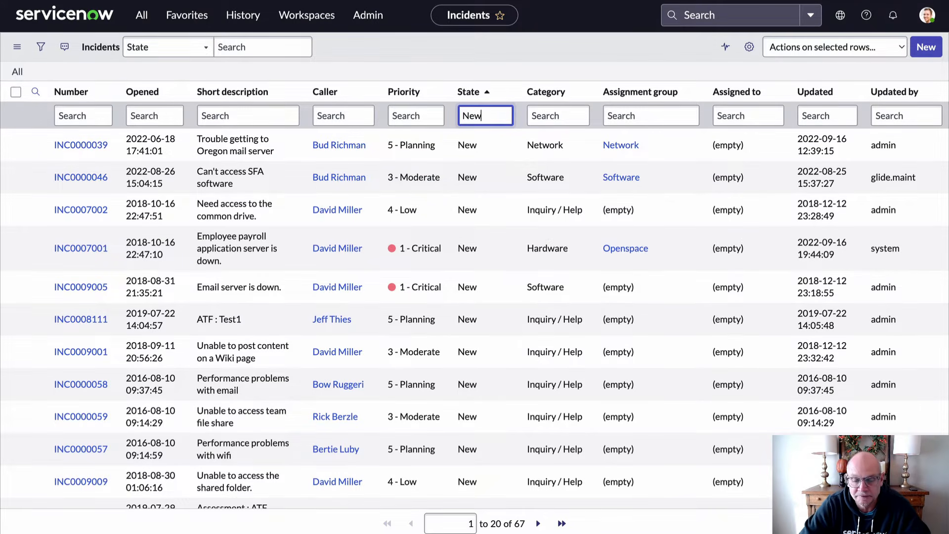
pyautogui.press('Return')
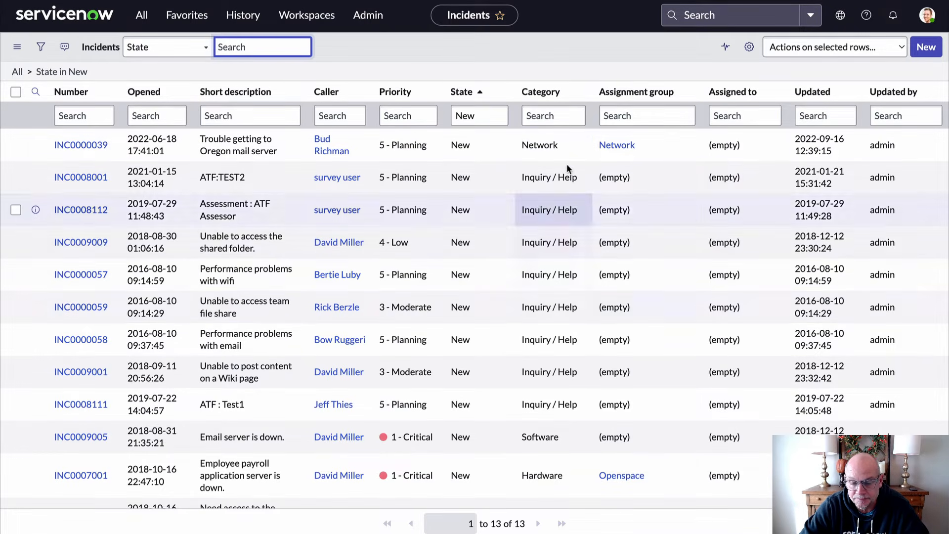
# Narrow the list further by searching the Category column for "Software"
pyautogui.click(546, 116)
pyautogui.write('Software')
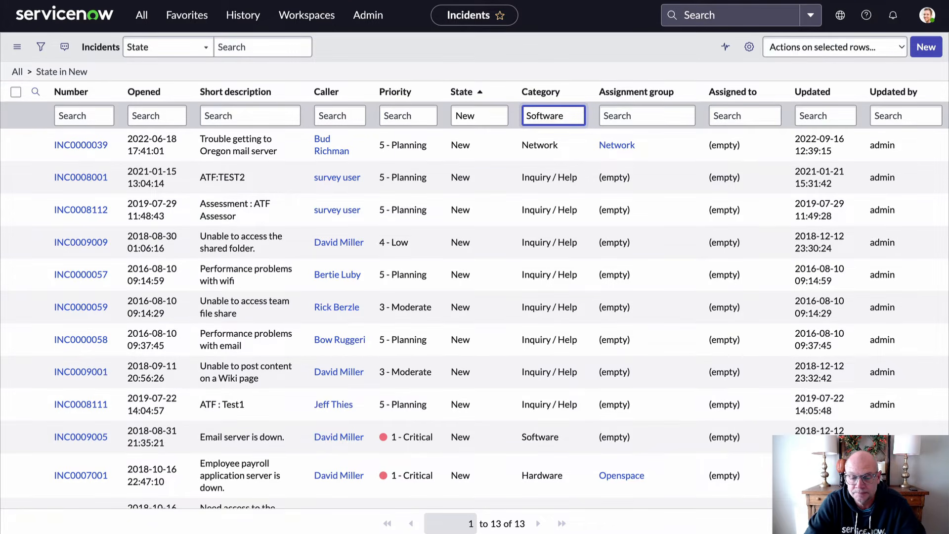
pyautogui.press('Return')
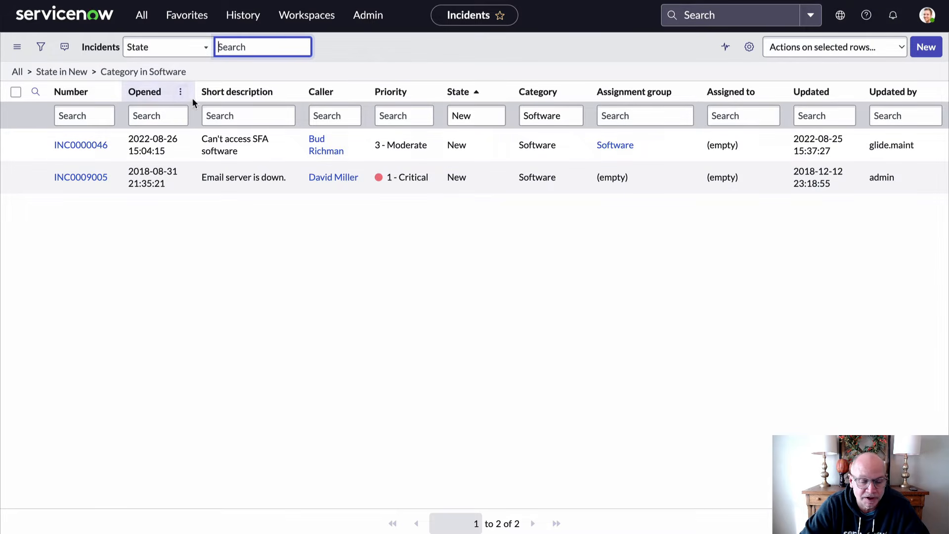
# Remove the search conditions to return to all incidents, and sort them by Number in descending order
pyautogui.click(19, 73)
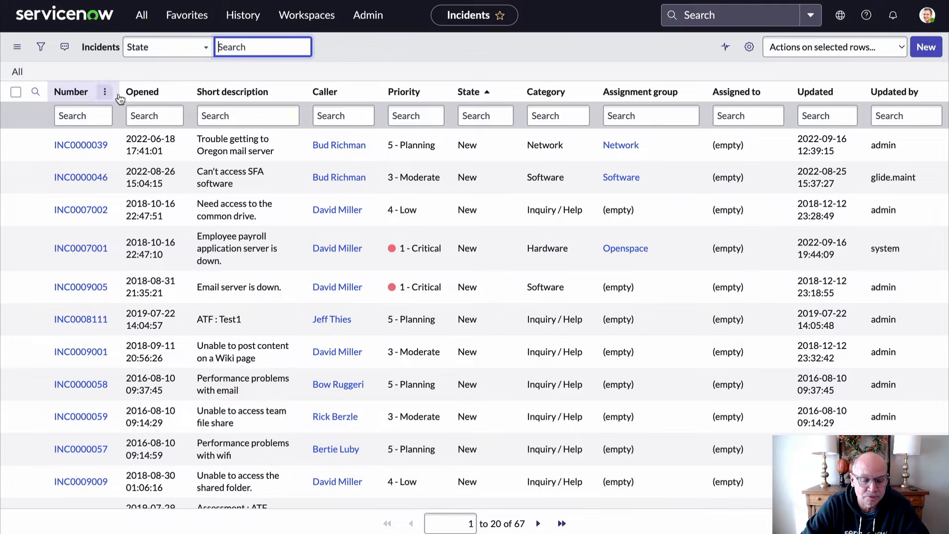
pyautogui.click(73, 98)
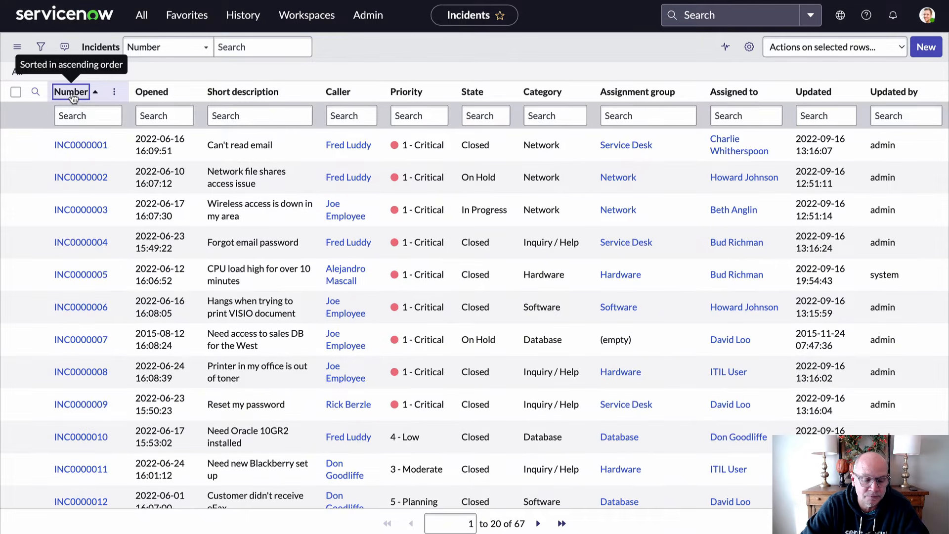
pyautogui.click(74, 98)
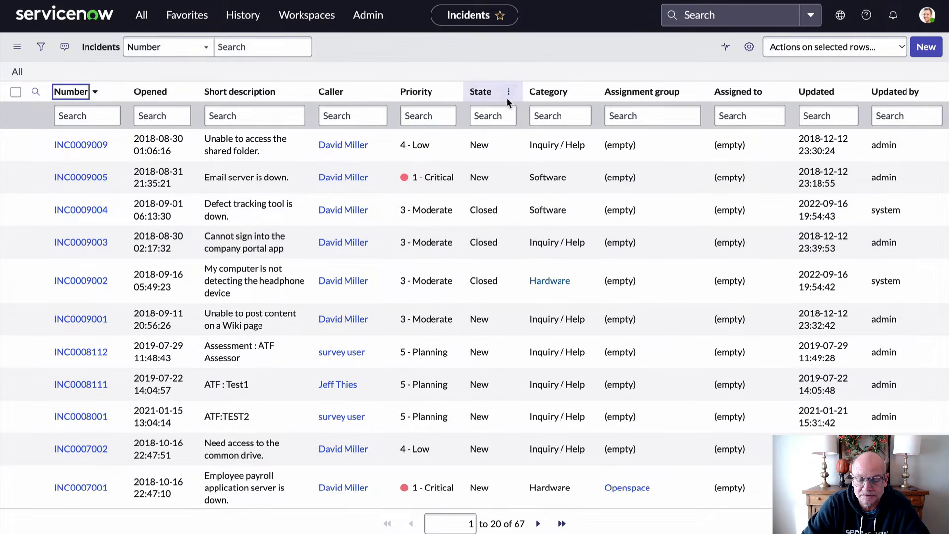
# Group the incidents by State, look inside the In Progress group, and ungroup the list
pyautogui.click(508, 93)
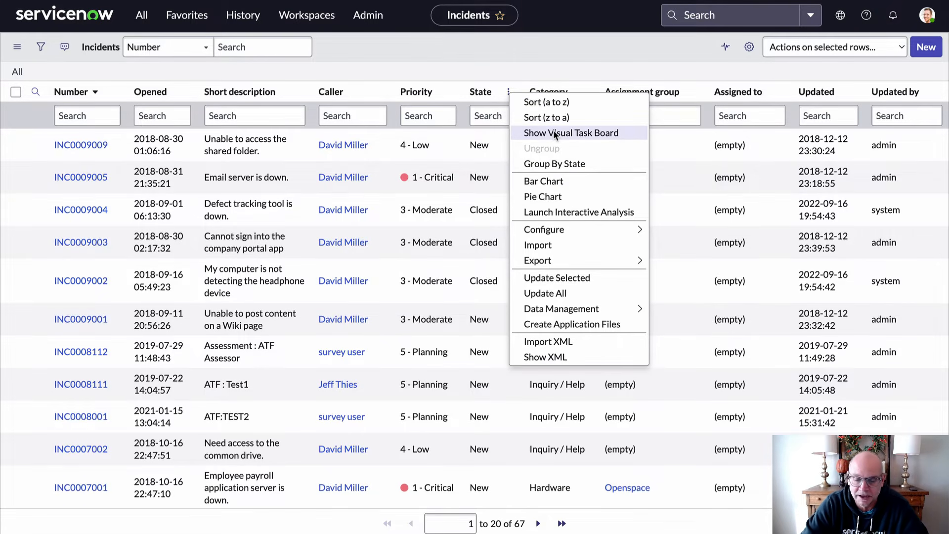
pyautogui.click(553, 165)
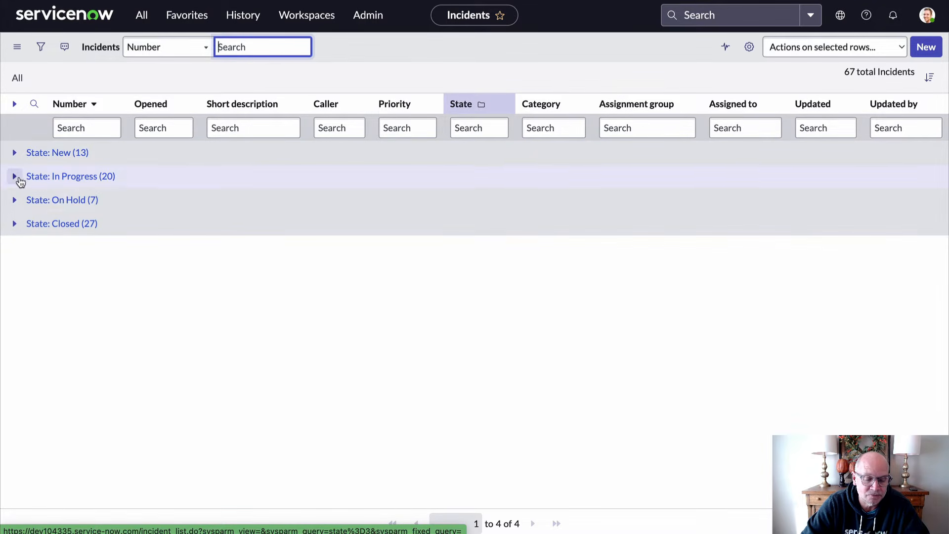
pyautogui.click(15, 177)
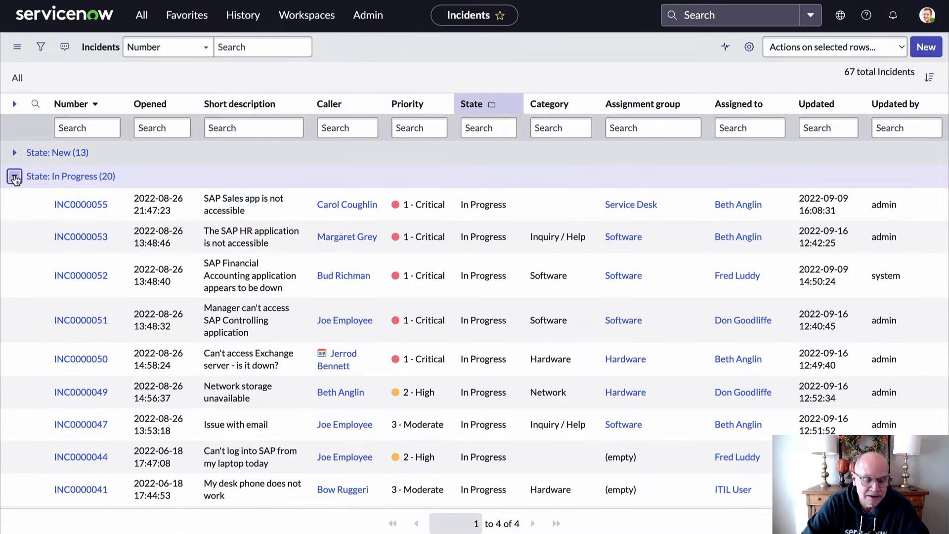
pyautogui.click(15, 176)
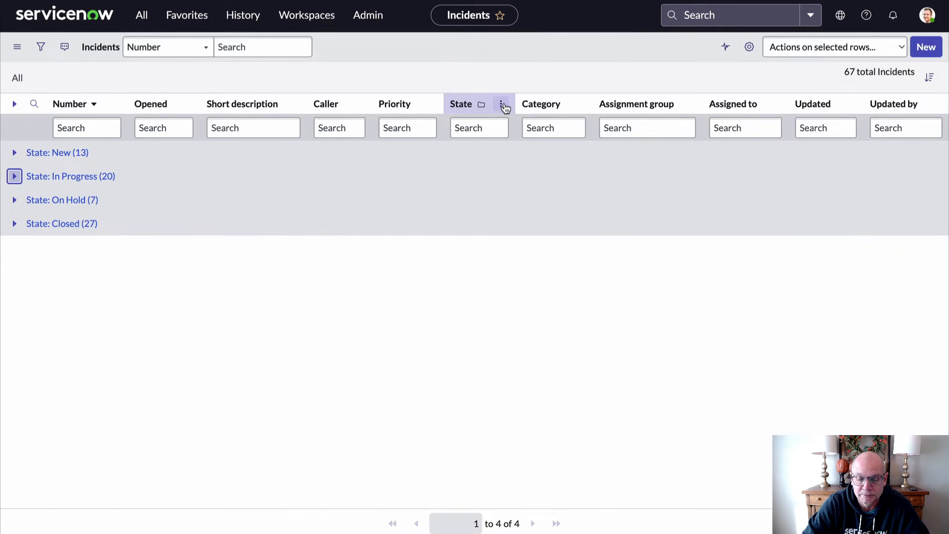
pyautogui.click(502, 104)
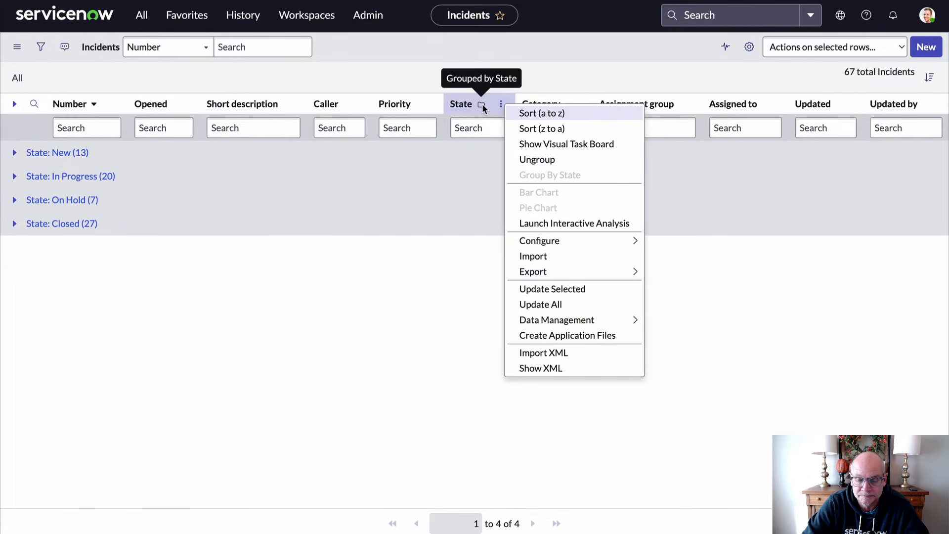
pyautogui.click(537, 158)
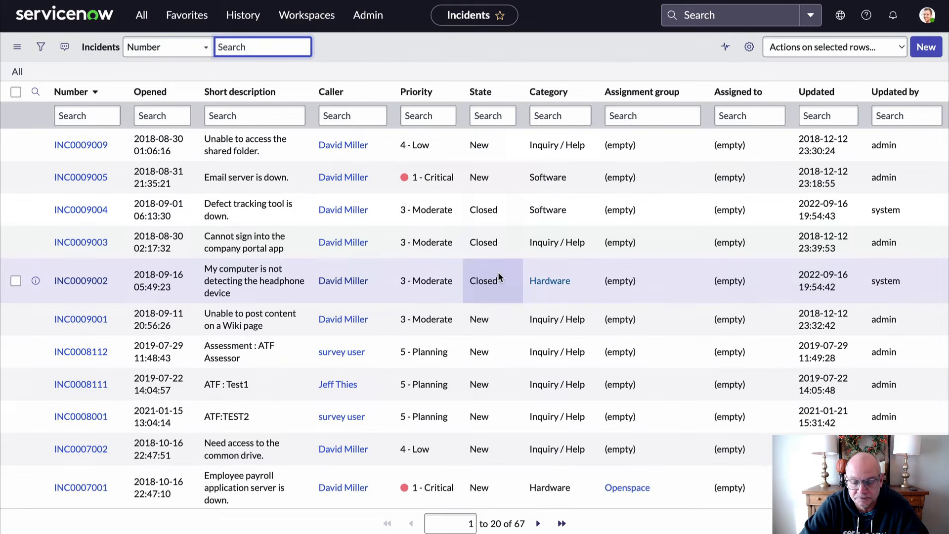
# View a pie chart report of incidents by State and return to the incident list without saving
pyautogui.click(508, 93)
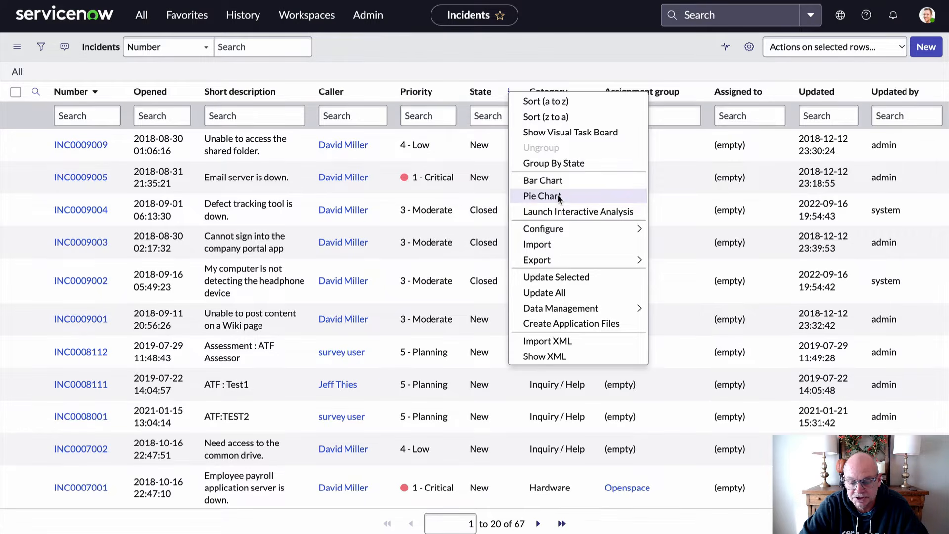
pyautogui.press('Escape')
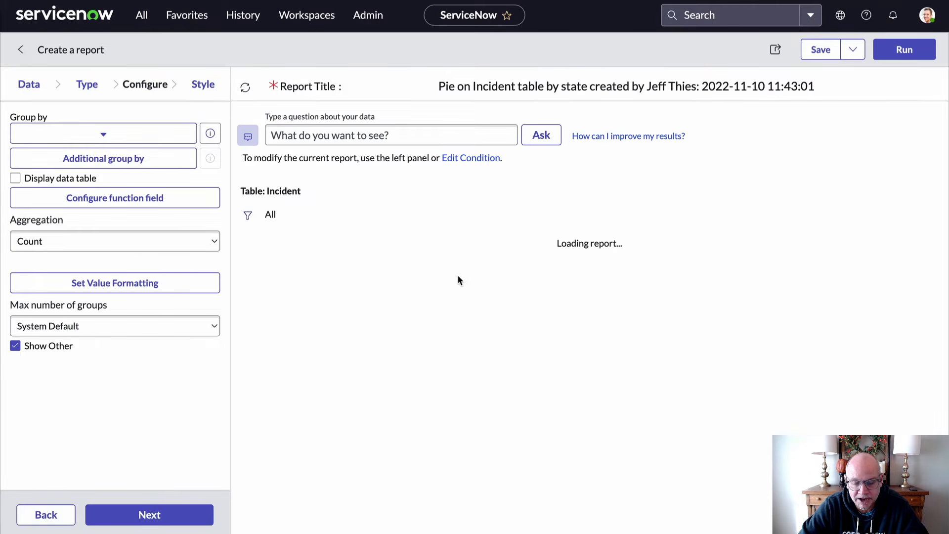
pyautogui.scroll(-2, 490, 348)
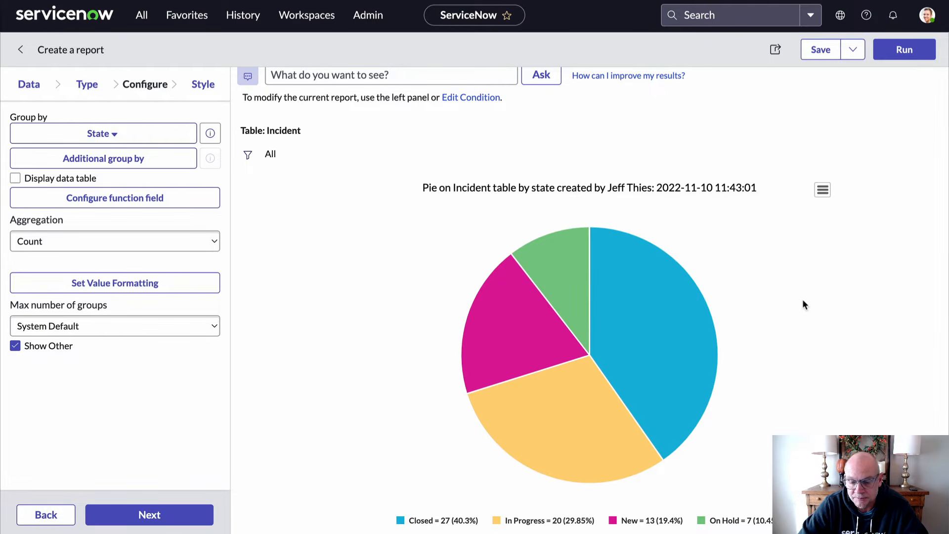
pyautogui.click(24, 50)
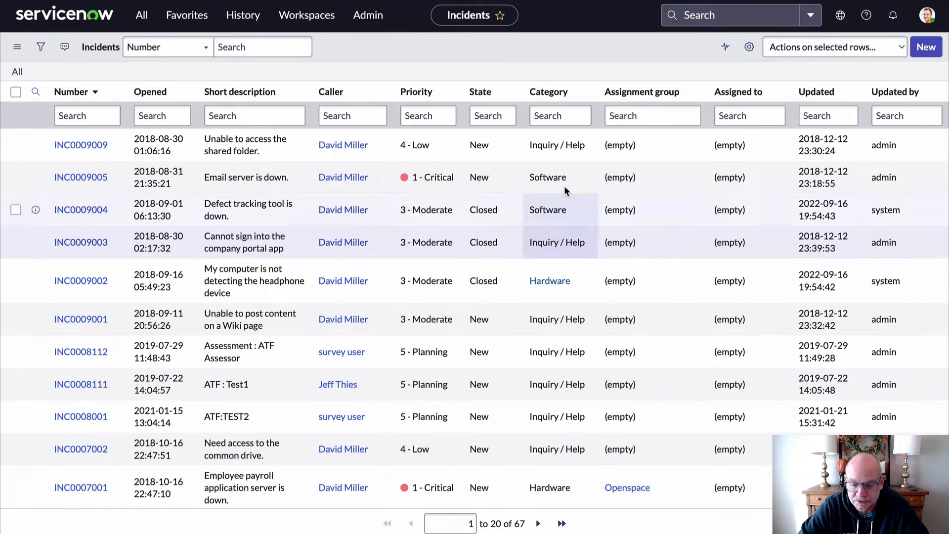
# Review the State column's options for configuring, importing and exporting, and leave them without choosing any
pyautogui.click(508, 93)
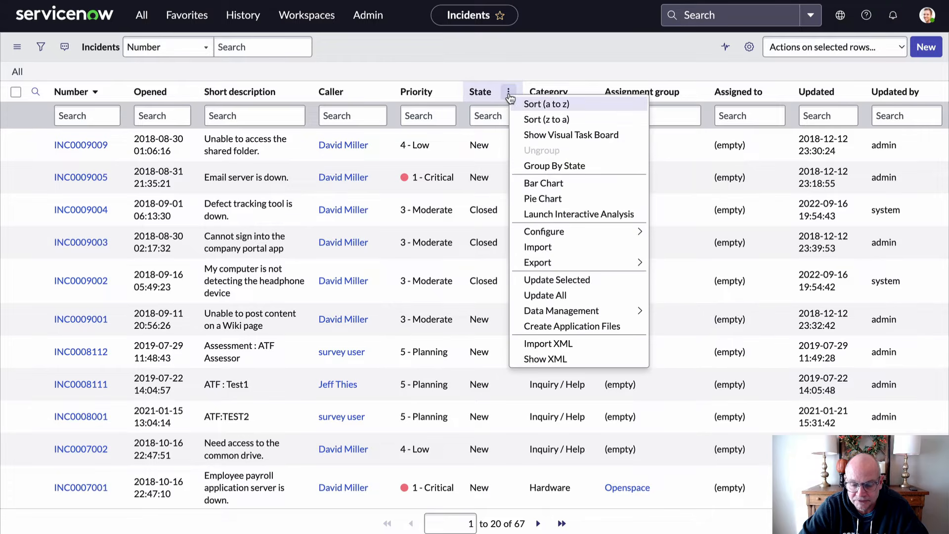
pyautogui.moveTo(550, 237)
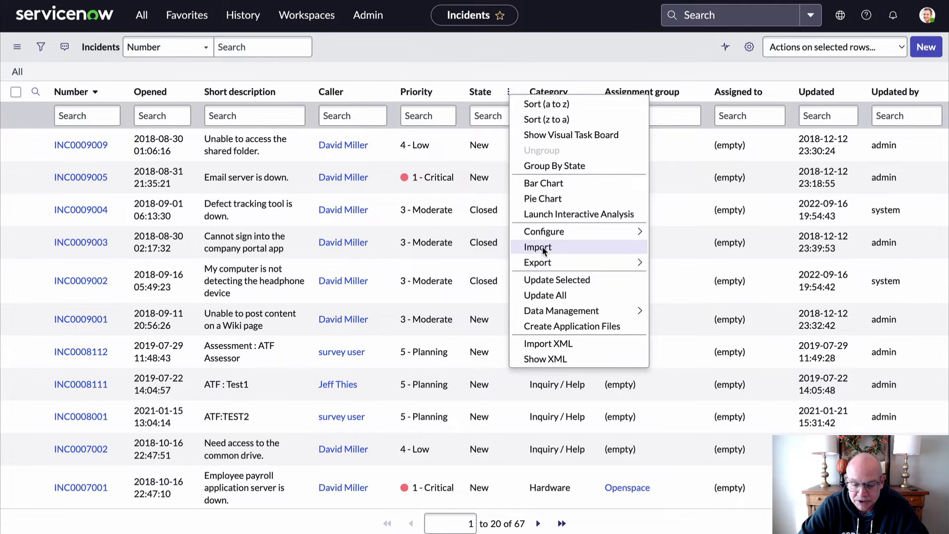
pyautogui.moveTo(544, 262)
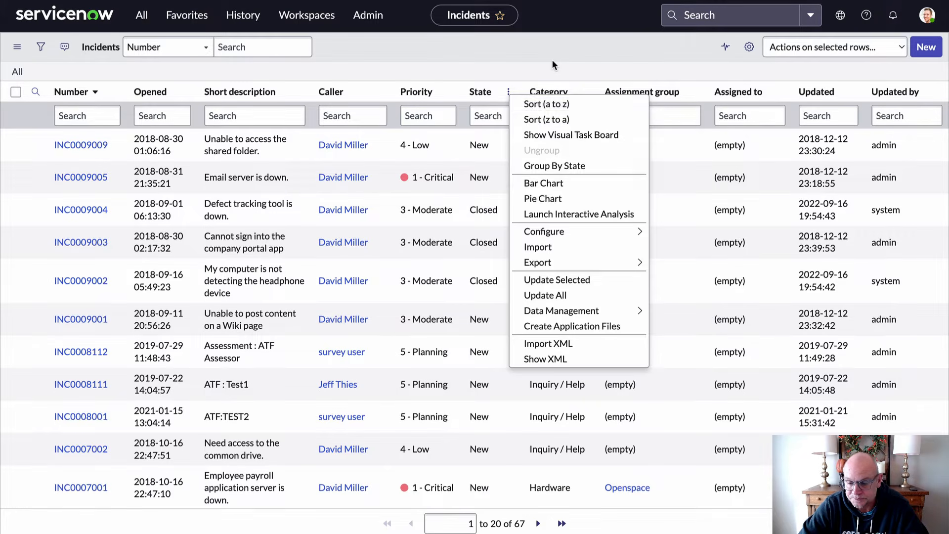
pyautogui.press('Escape')
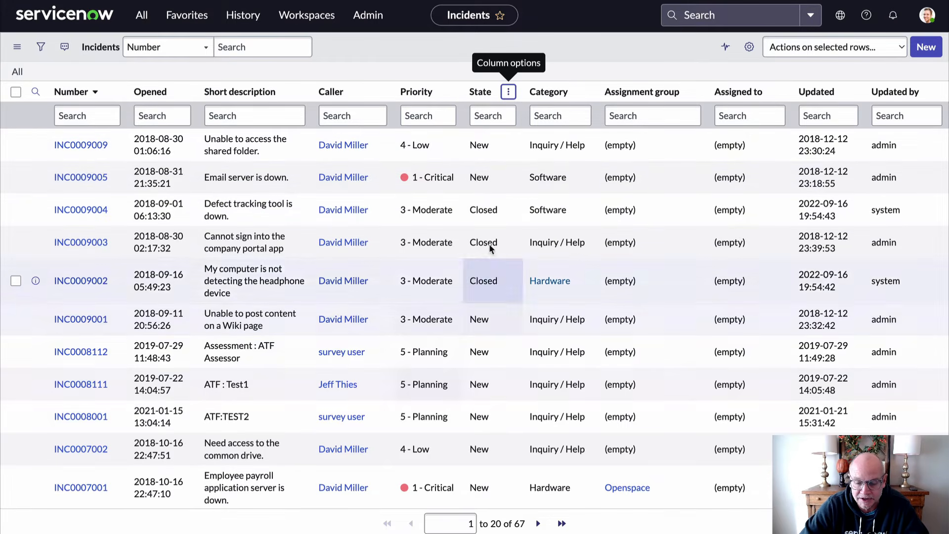
# Show only incidents matching the State value New using Show Matching, and return to all incidents
pyautogui.rightClick(479, 180)
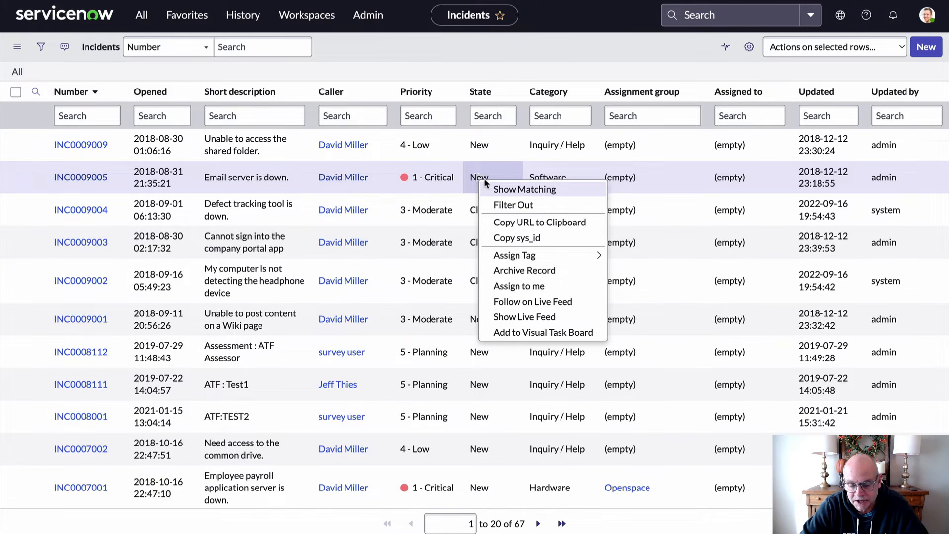
pyautogui.click(518, 189)
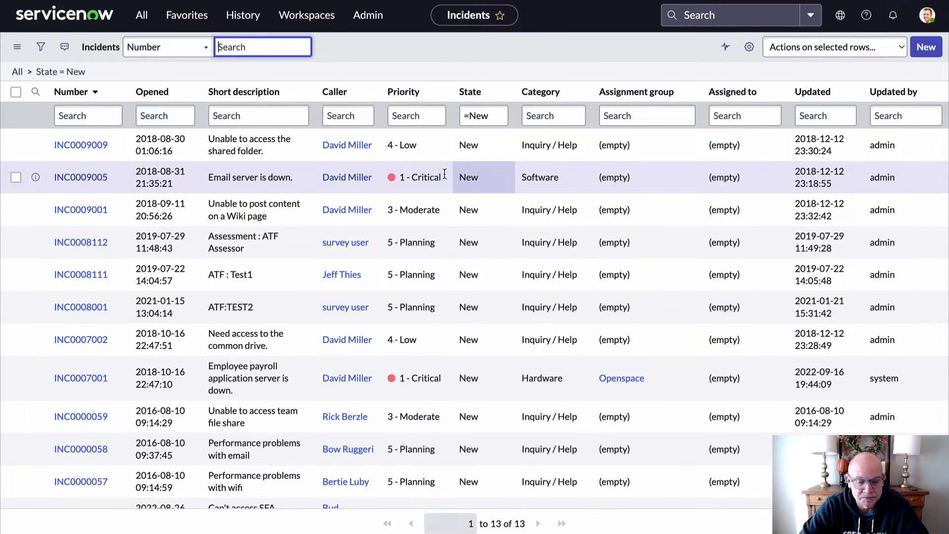
pyautogui.click(19, 73)
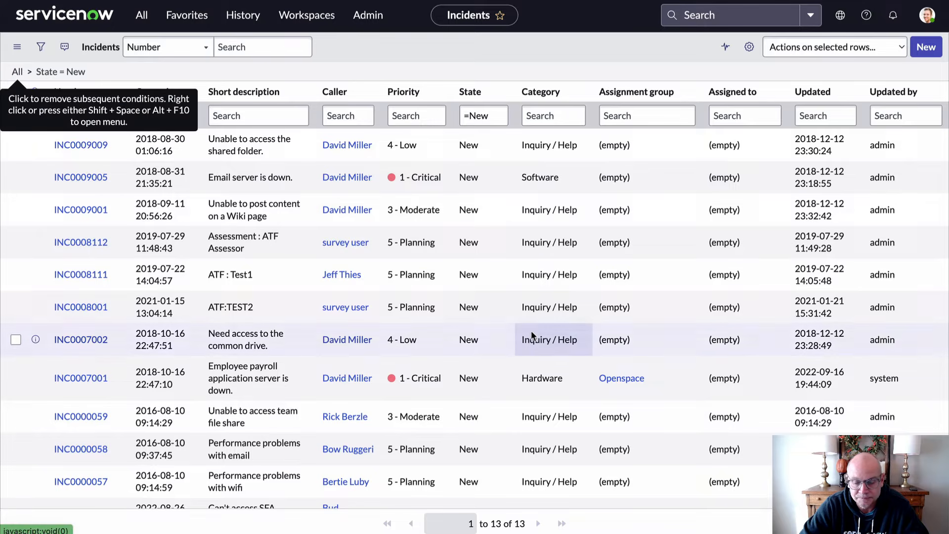
pyautogui.click(16, 71)
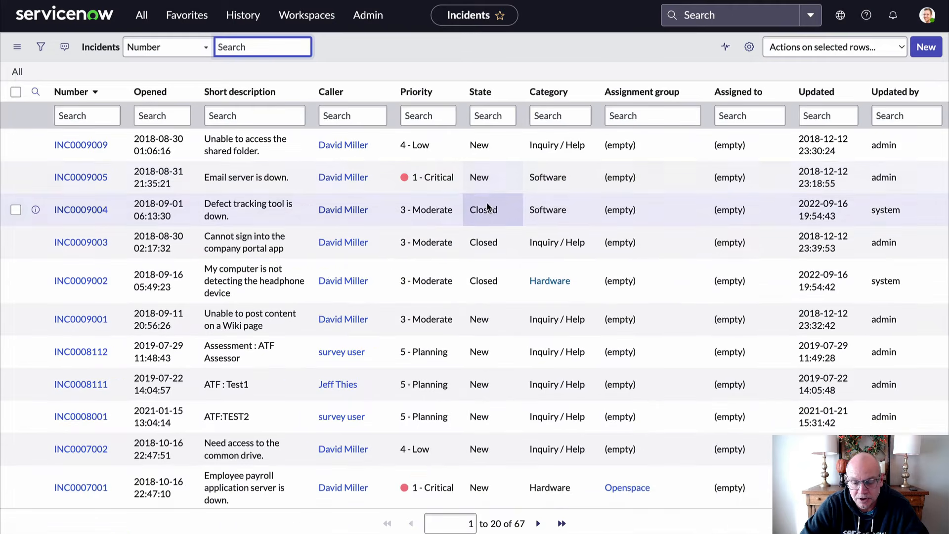
# Filter out incidents whose State is New using Filter Out, and return to all incidents
pyautogui.rightClick(483, 210)
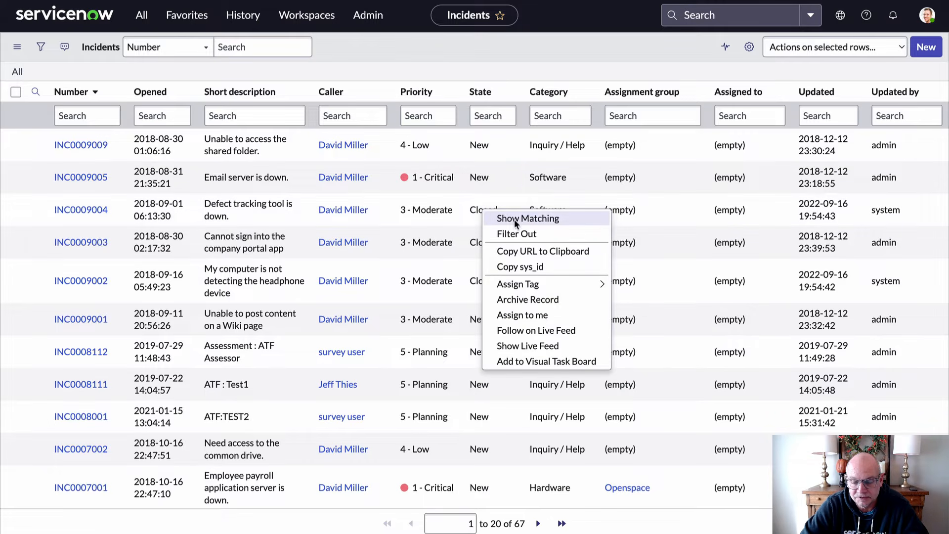
pyautogui.click(483, 177)
pyautogui.rightClick(483, 176)
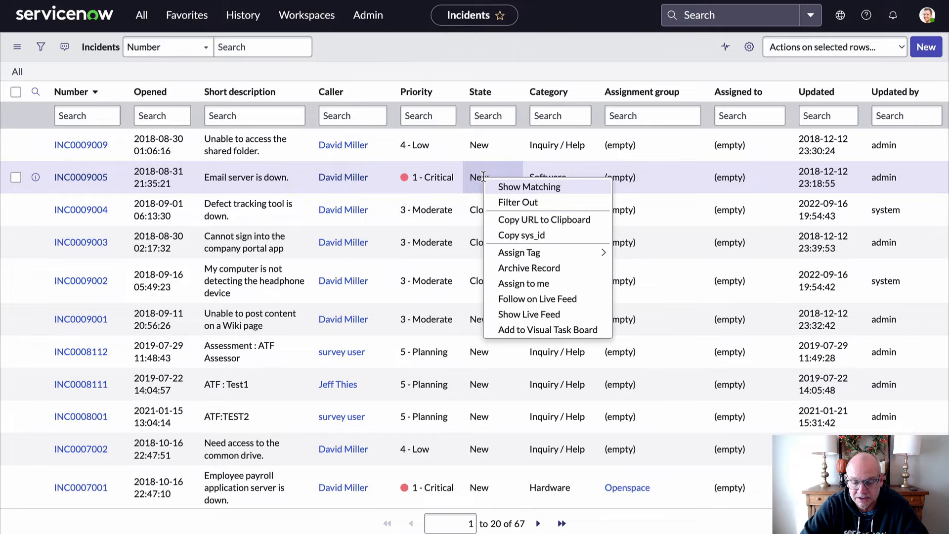
pyautogui.click(515, 203)
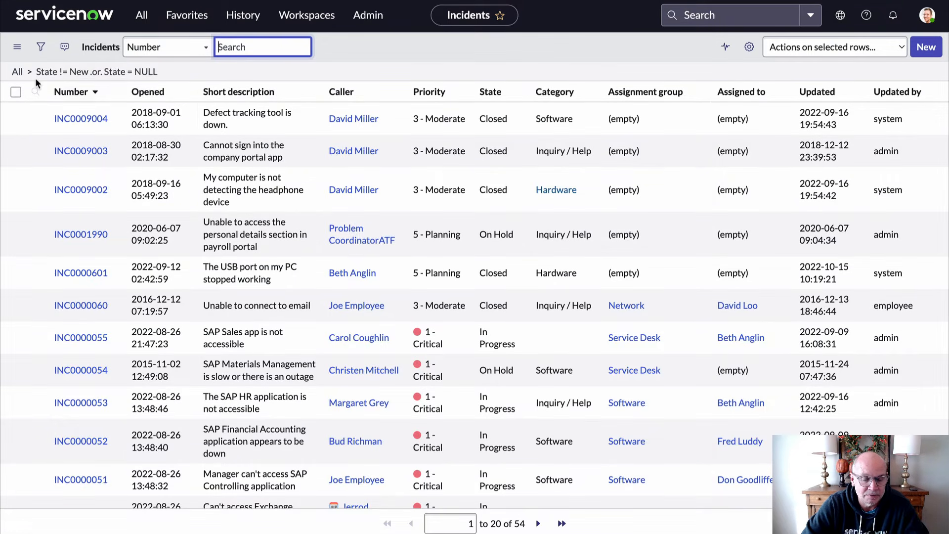
pyautogui.click(17, 72)
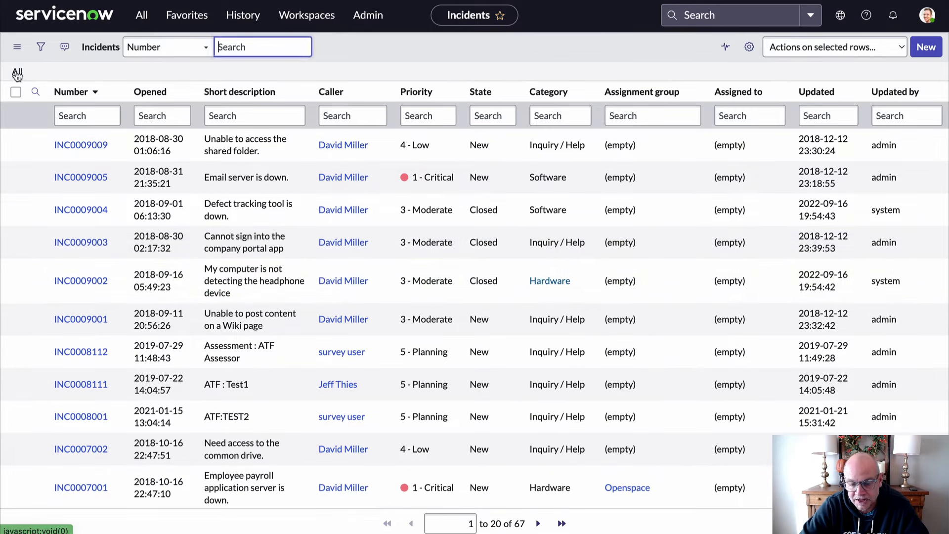
# Review the actions available for the fourth incident's State cell, including Assign to me and Assign Tag
pyautogui.rightClick(488, 246)
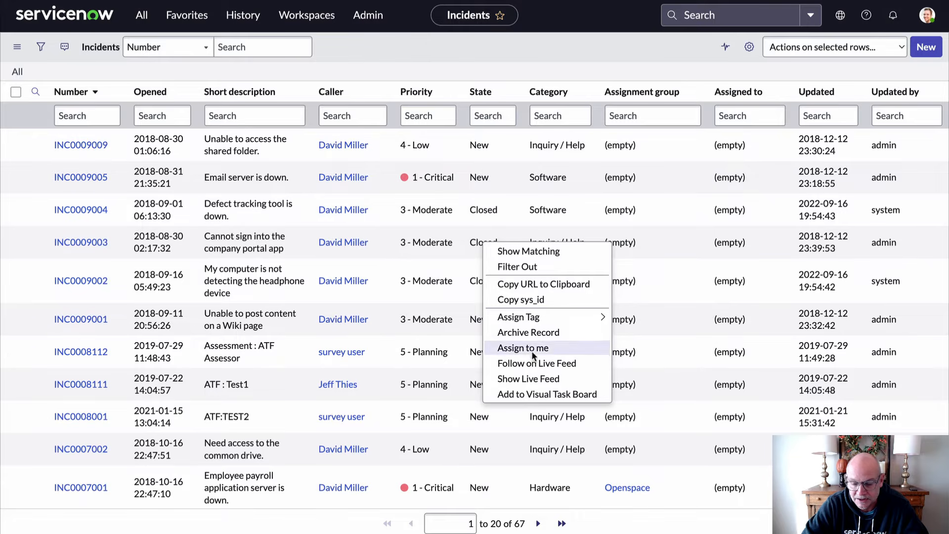
pyautogui.moveTo(541, 319)
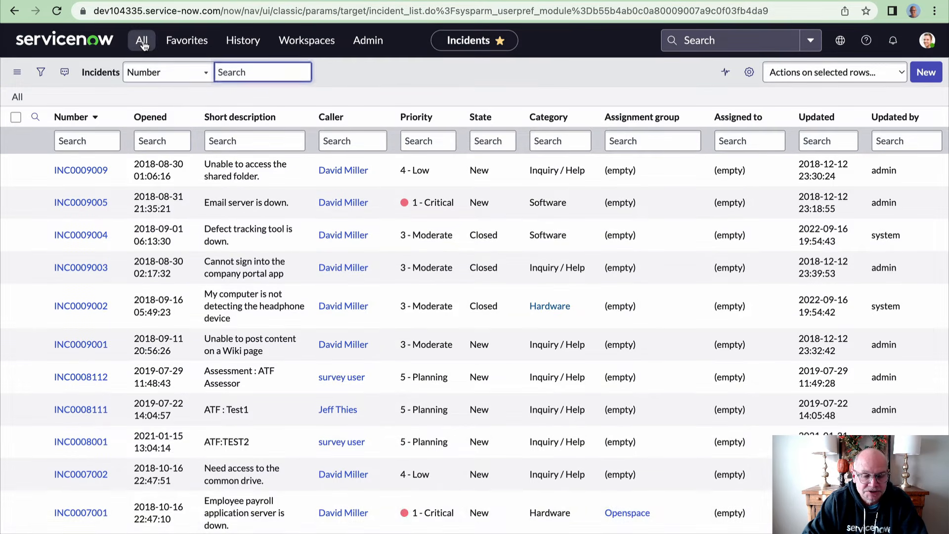
# Filter the application navigator by "user" and open the Users list under User Administration
pyautogui.click(142, 44)
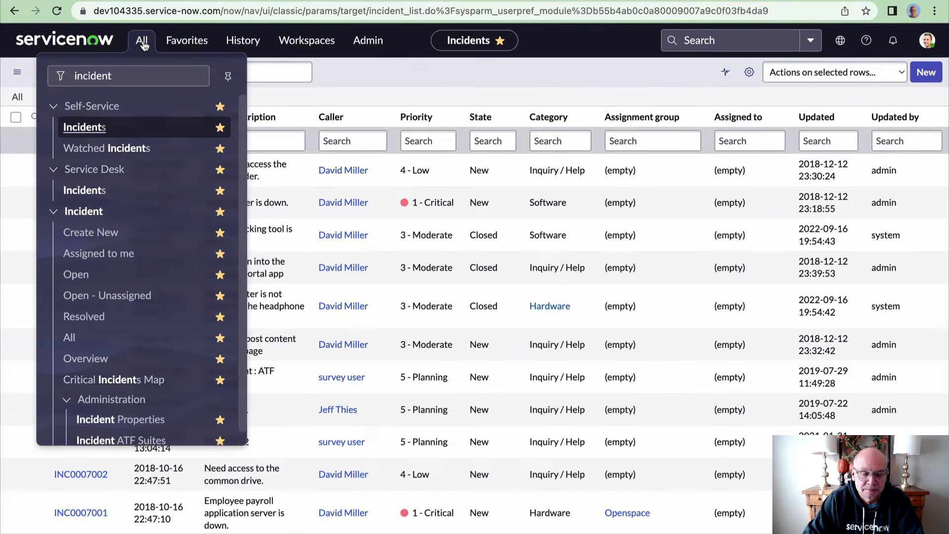
pyautogui.doubleClick(101, 75)
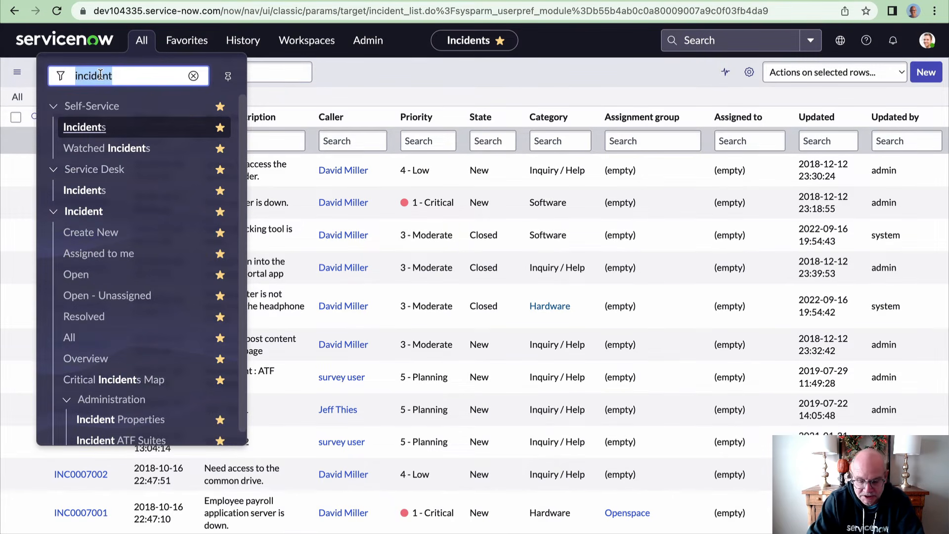
pyautogui.write('user')
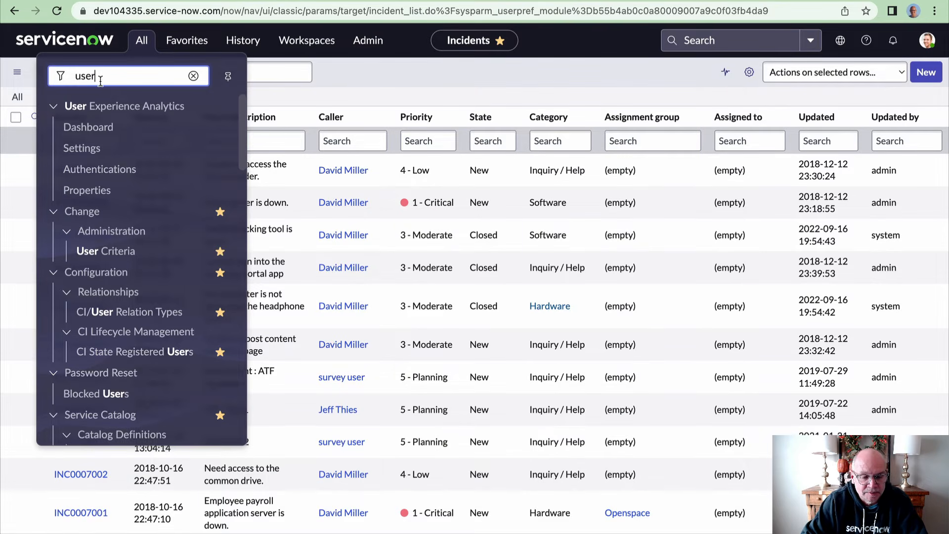
pyautogui.scroll(-3, 153, 295)
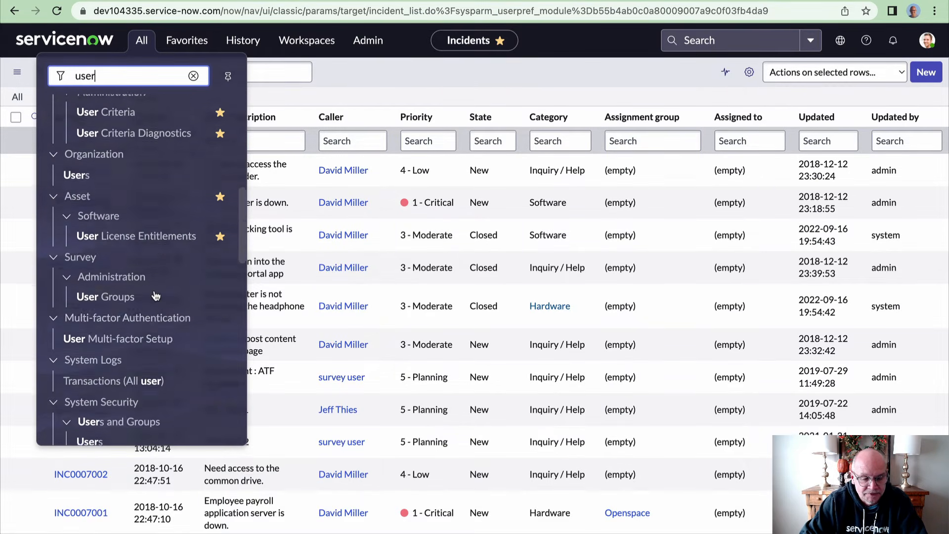
pyautogui.scroll(-10, 156, 295)
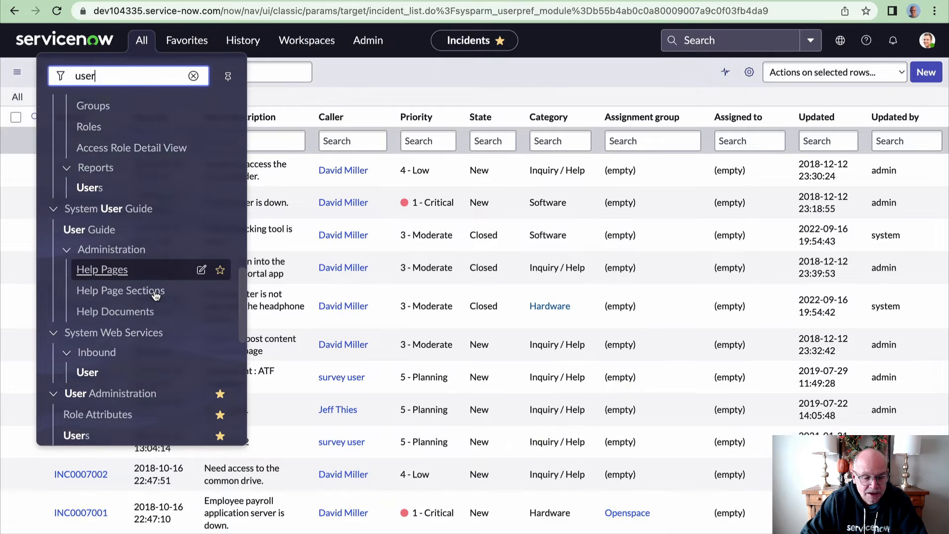
pyautogui.scroll(-5, 154, 295)
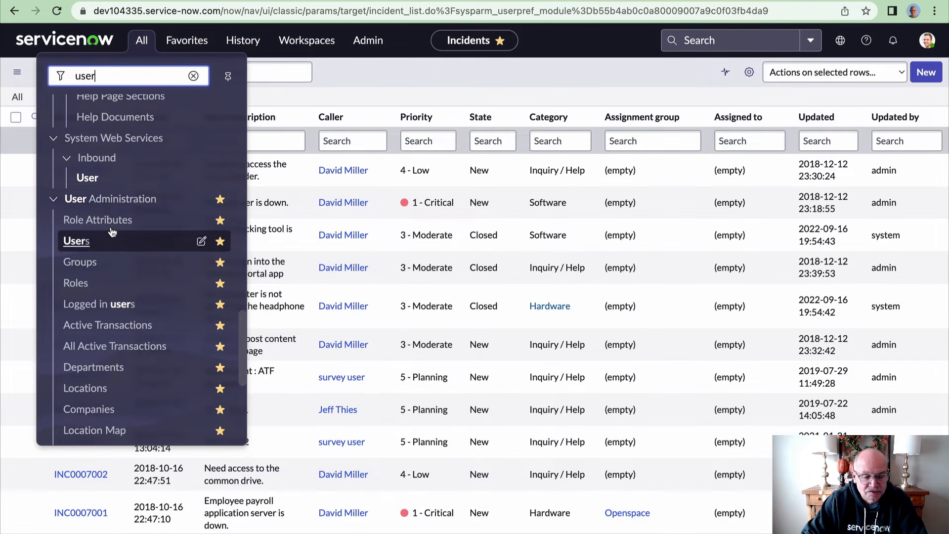
pyautogui.click(78, 241)
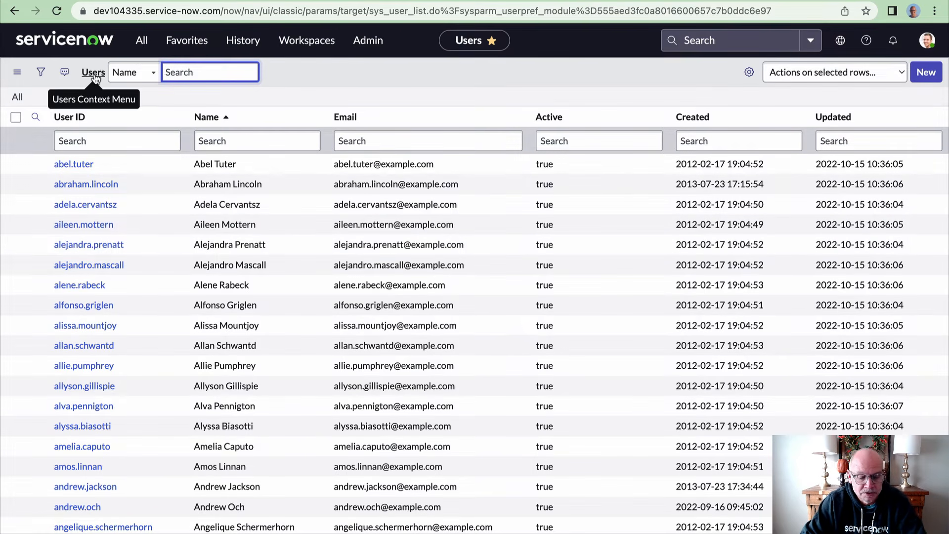
# Search the Users list's Name column for the administrator's full name and open the matching user record
pyautogui.click(216, 143)
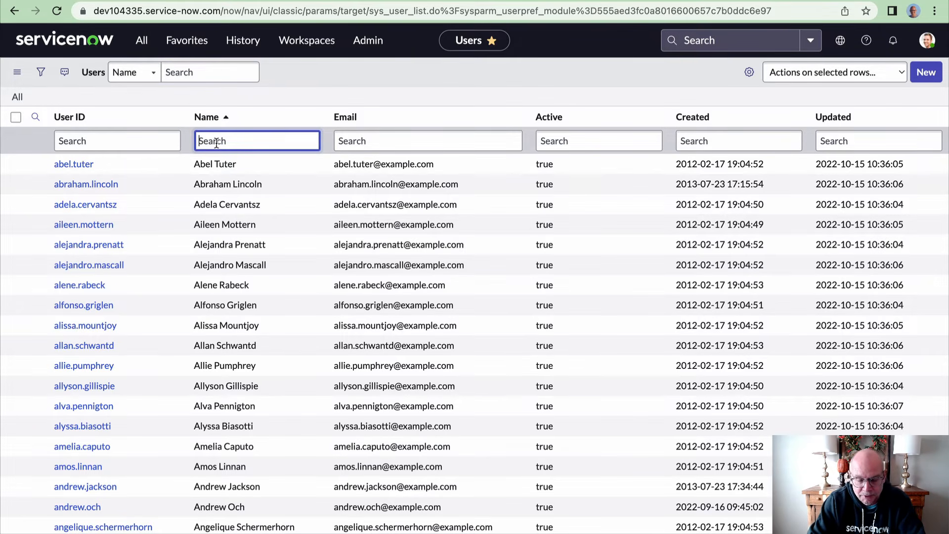
pyautogui.write('Jeff Thies')
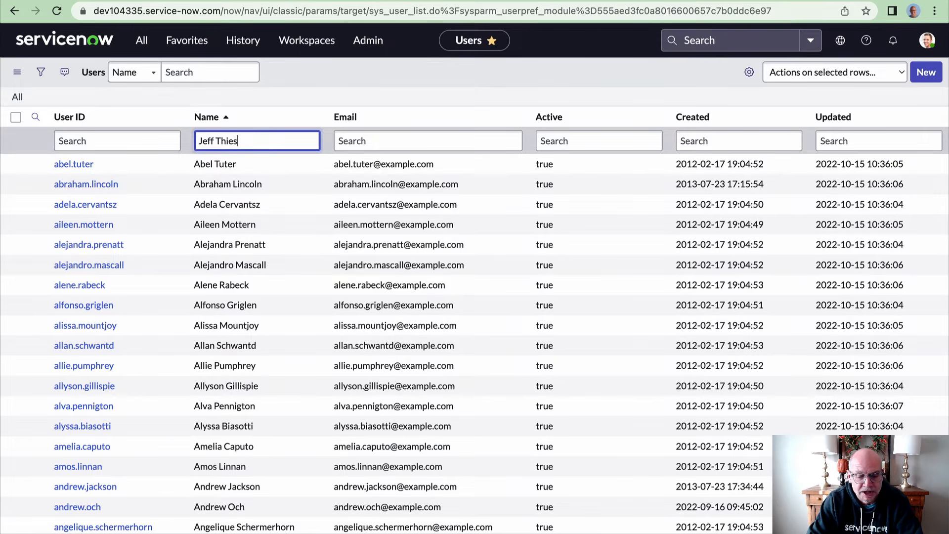
pyautogui.press('Return')
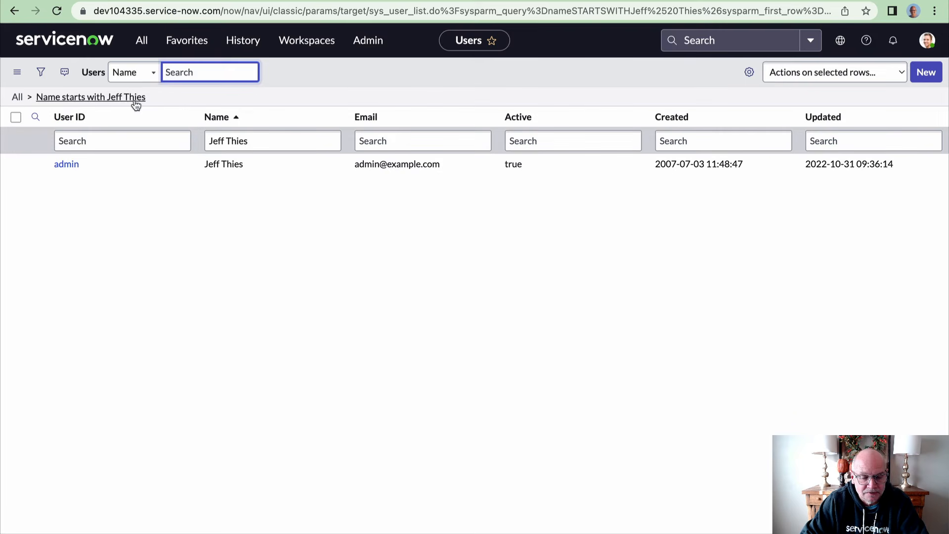
pyautogui.click(73, 167)
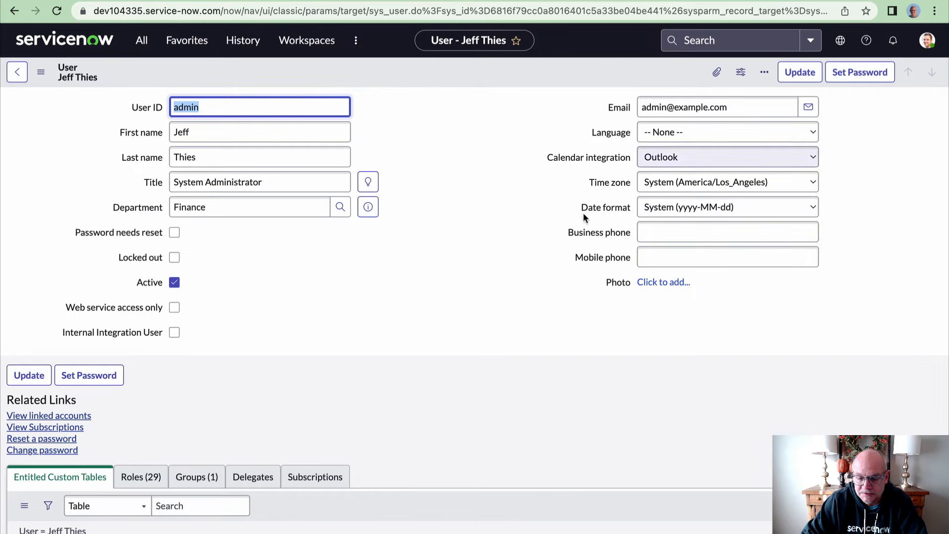
# Examine the user record's fields and related links, and show its Roles and Groups related lists
pyautogui.scroll(-5, 413, 300)
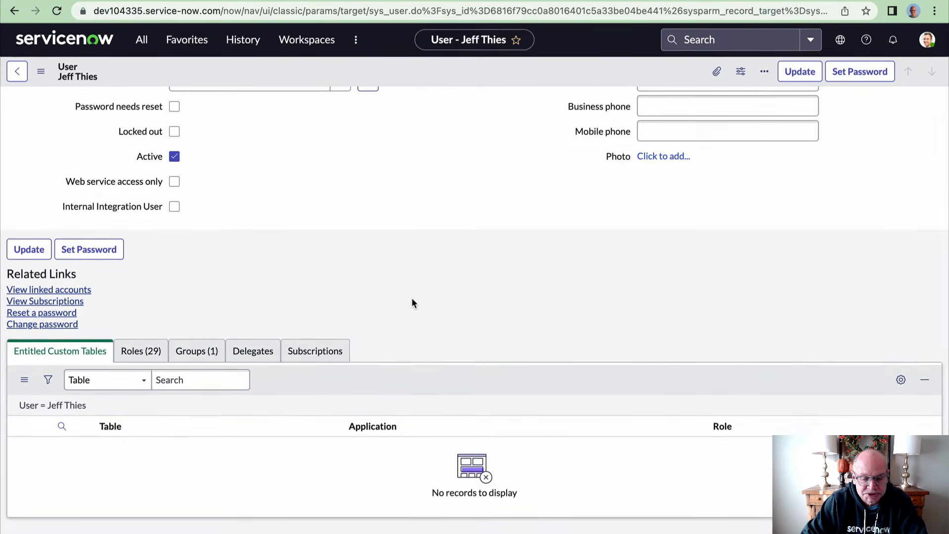
pyautogui.scroll(5, 412, 299)
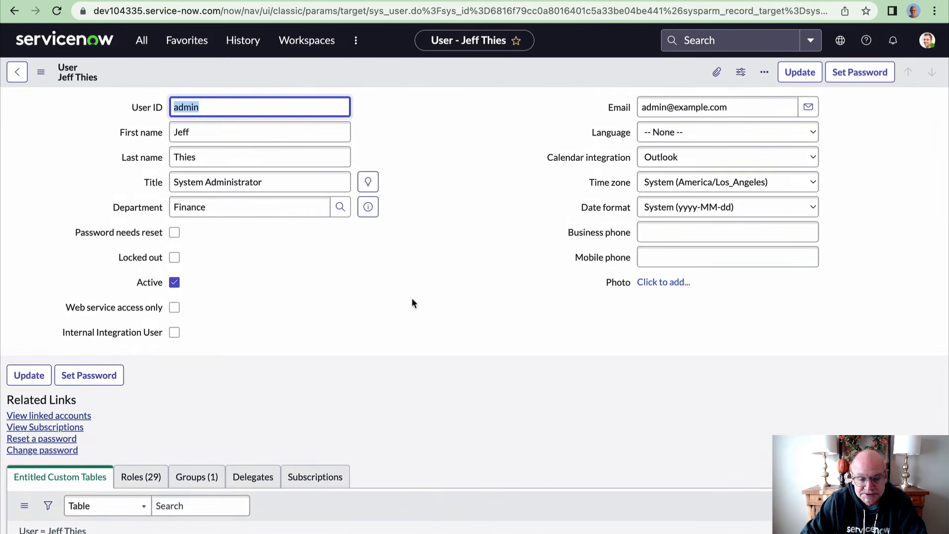
pyautogui.scroll(-2, 414, 303)
pyautogui.scroll(-3, 412, 301)
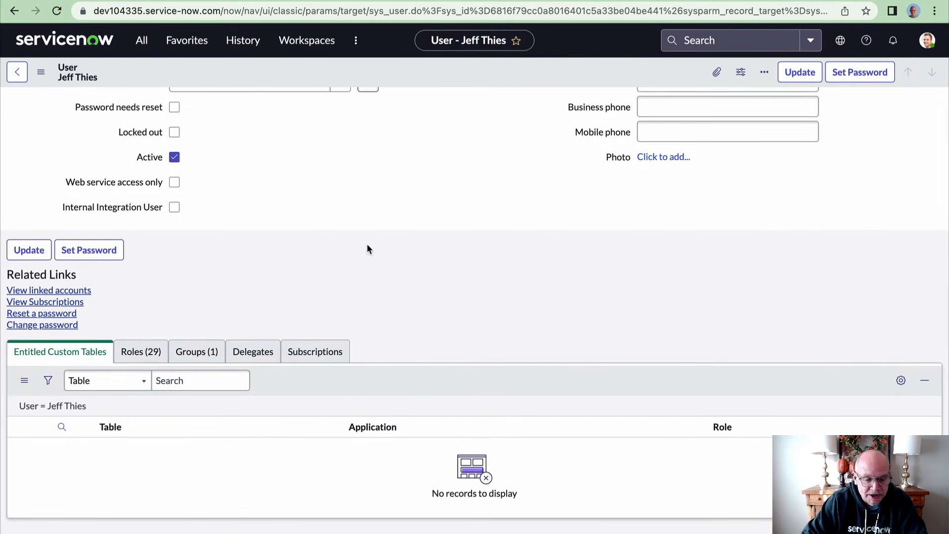
pyautogui.scroll(1, 367, 245)
pyautogui.scroll(-1, 367, 245)
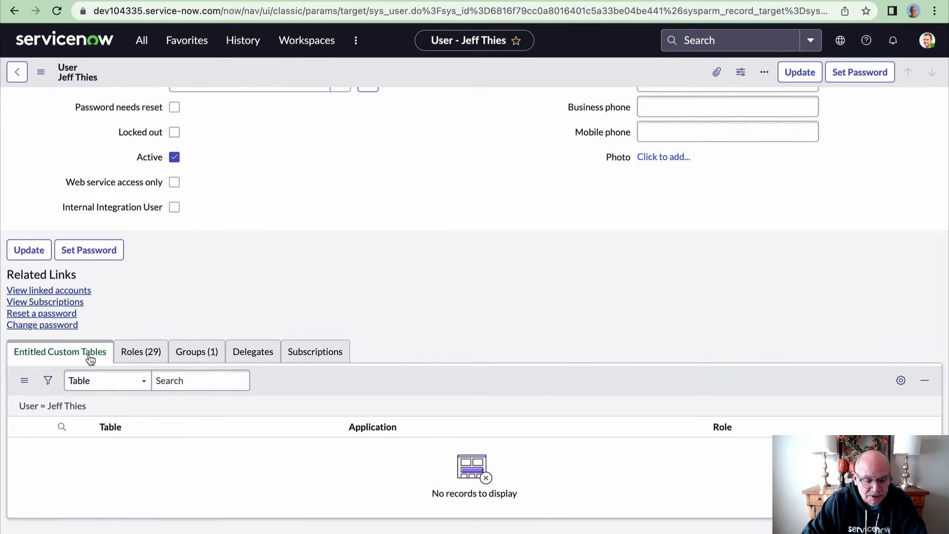
pyautogui.click(142, 355)
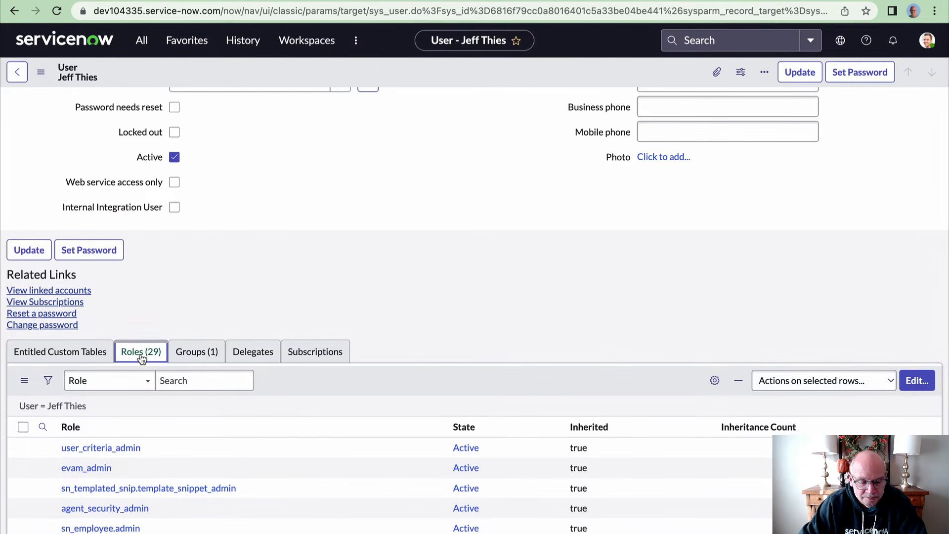
pyautogui.click(195, 354)
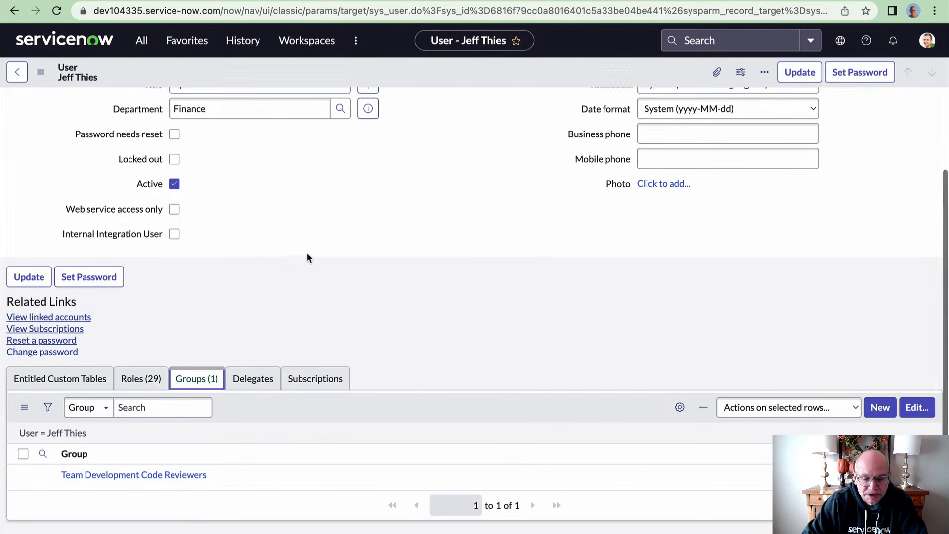
pyautogui.scroll(2, 307, 257)
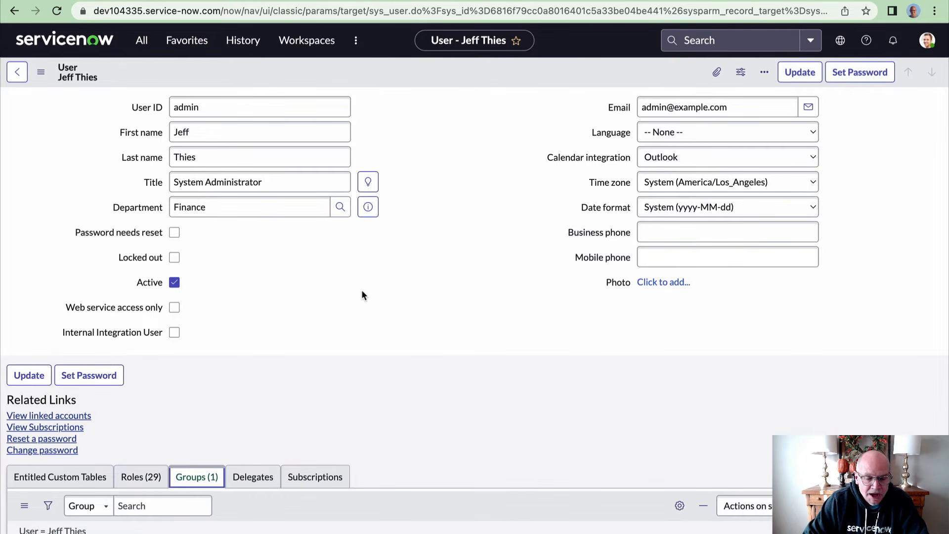
# Review the user form's additional actions, including the Export and View options, and leave them without choosing any
pyautogui.click(42, 76)
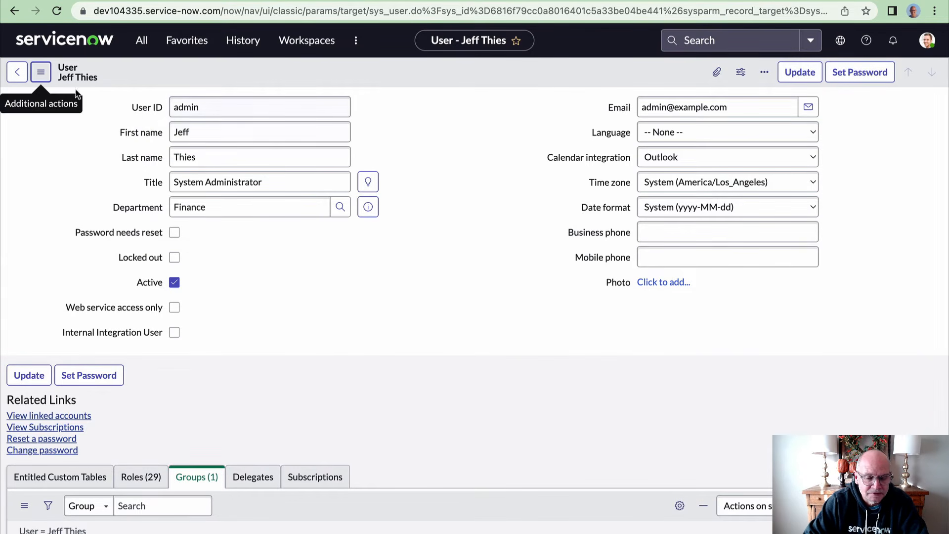
pyautogui.click(40, 73)
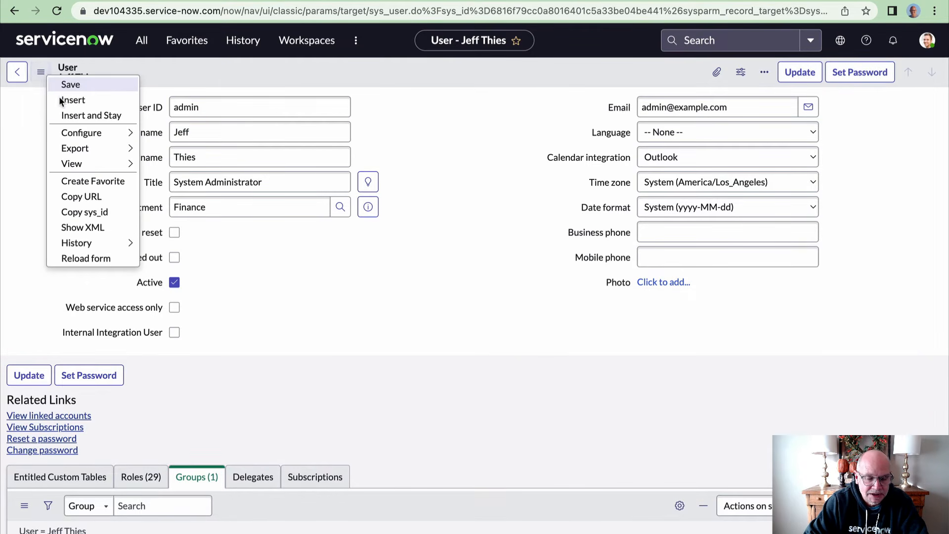
pyautogui.moveTo(75, 151)
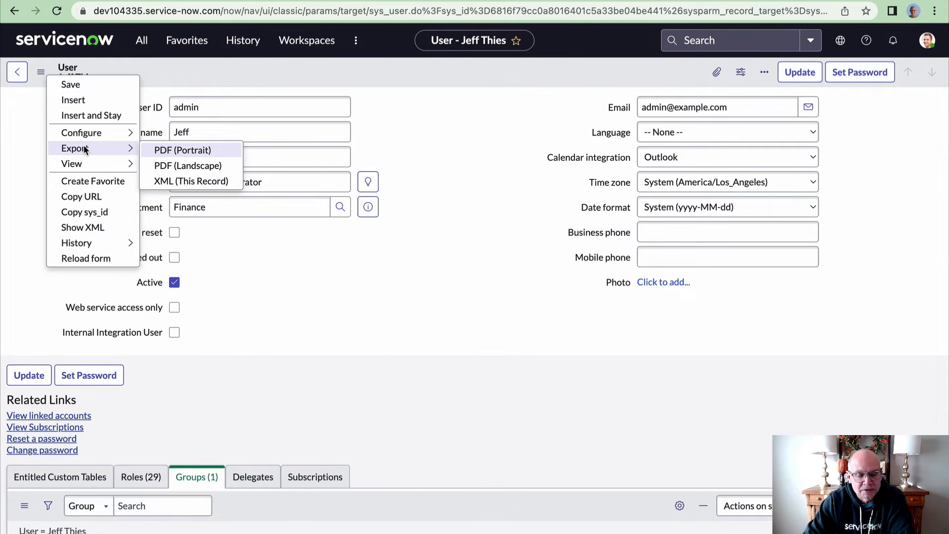
pyautogui.moveTo(79, 168)
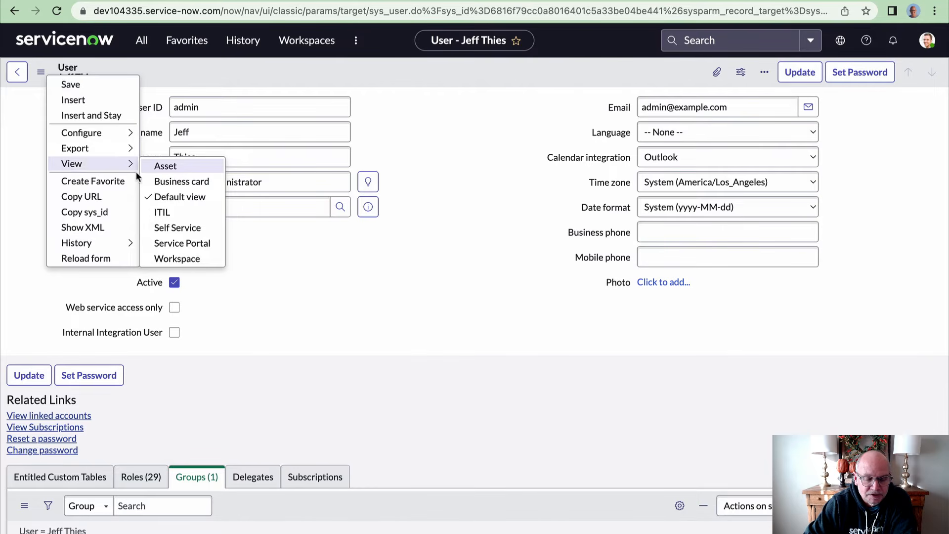
pyautogui.click(159, 173)
pyautogui.click(47, 73)
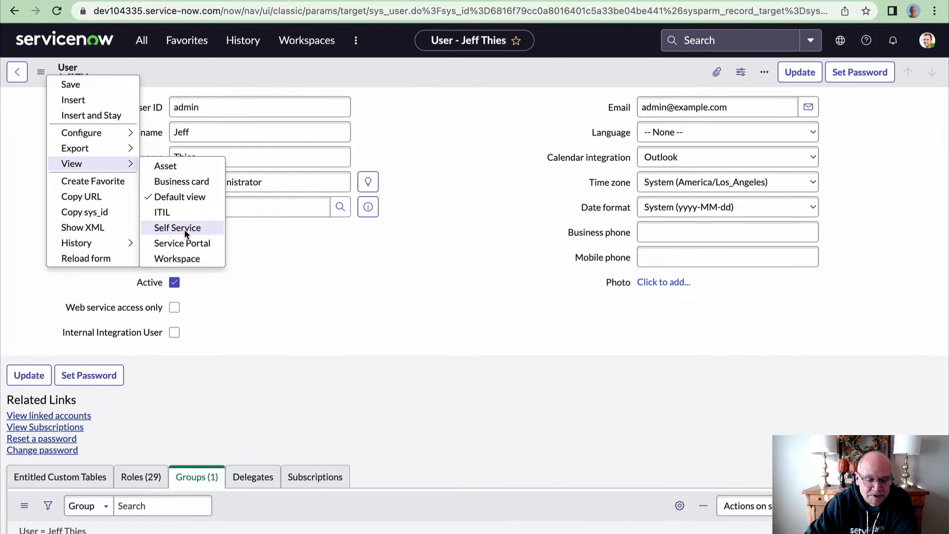
pyautogui.press('Escape')
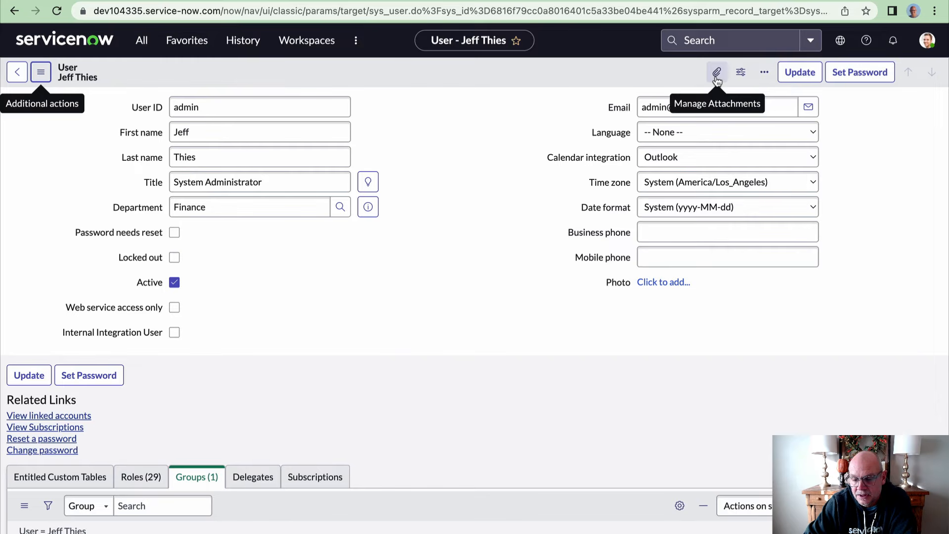
# Review the form fields offered under Personalize Form without changing any, and look over the record's related links
pyautogui.click(742, 72)
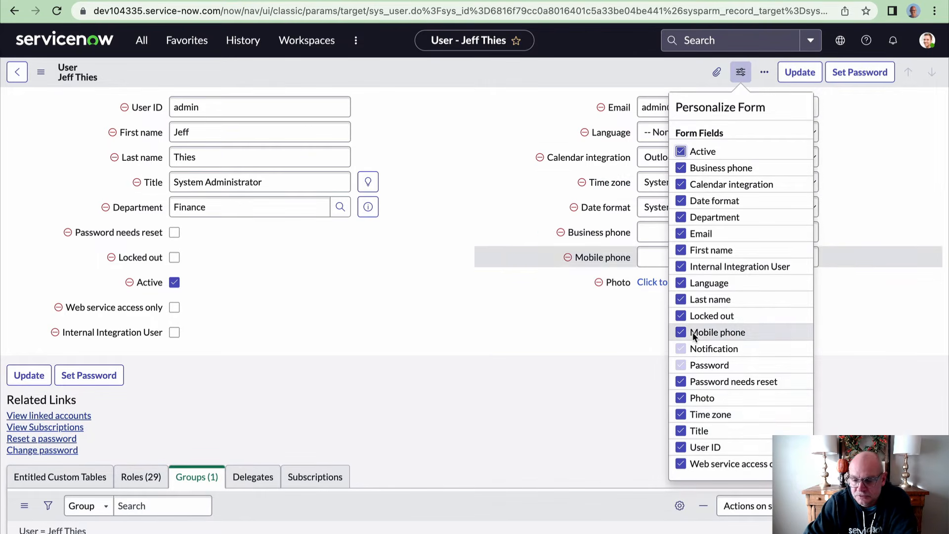
pyautogui.click(639, 73)
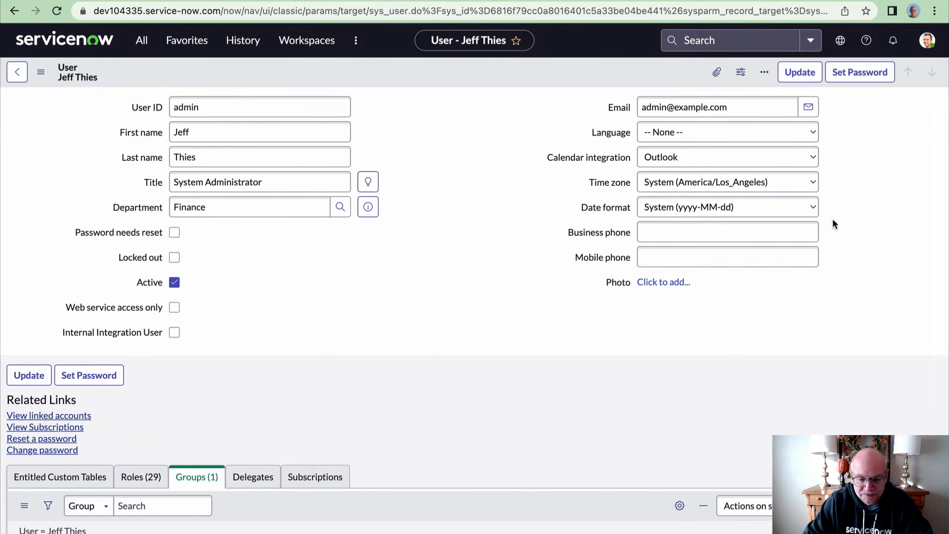
pyautogui.scroll(-4, 443, 296)
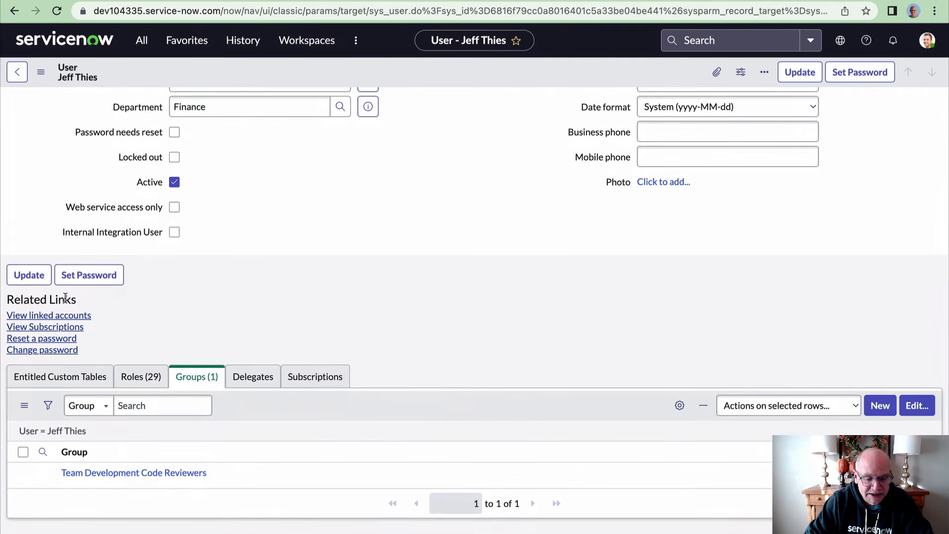
# Preview the Finance department record referenced in the Department field and close the preview
pyautogui.scroll(4, 269, 187)
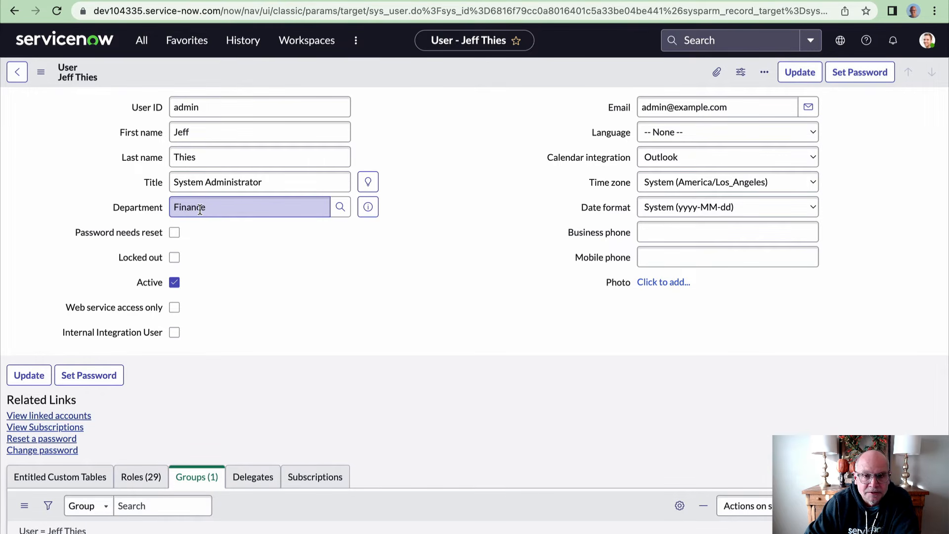
pyautogui.click(369, 210)
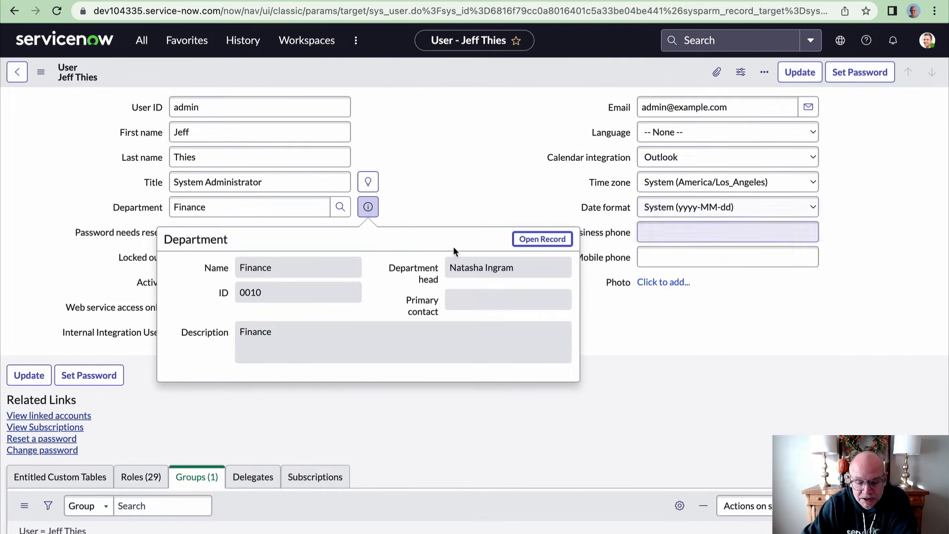
pyautogui.press('Escape')
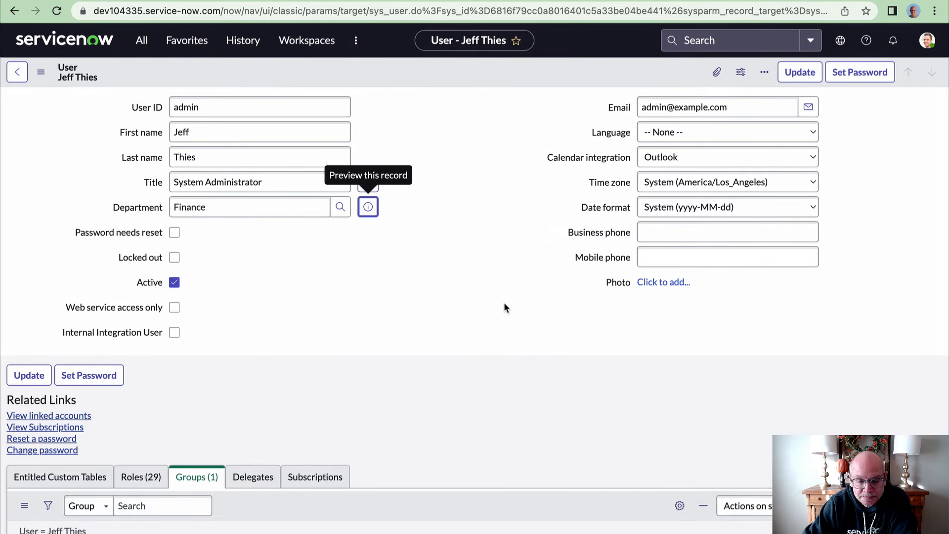
# Show the user's Roles related list and review its list actions, including the Filters options
pyautogui.scroll(-3, 505, 308)
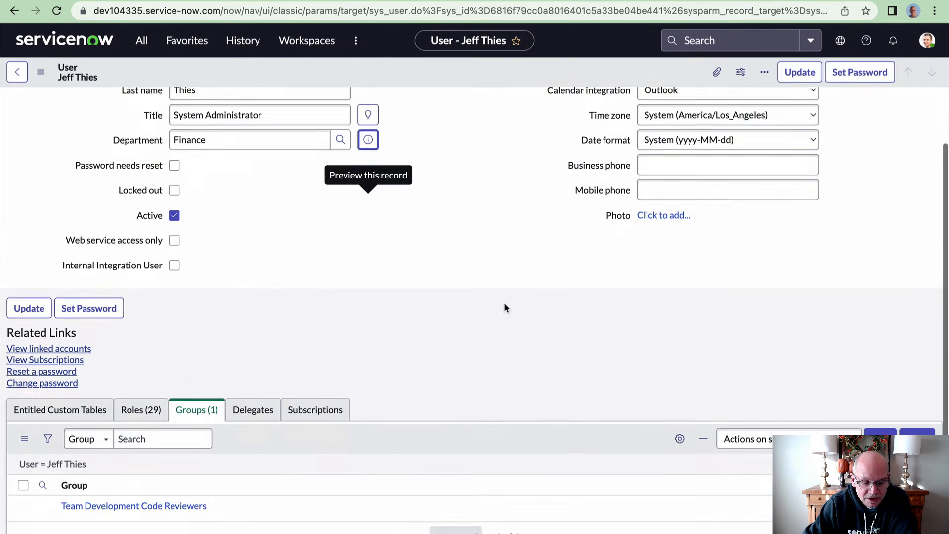
pyautogui.scroll(3, 505, 307)
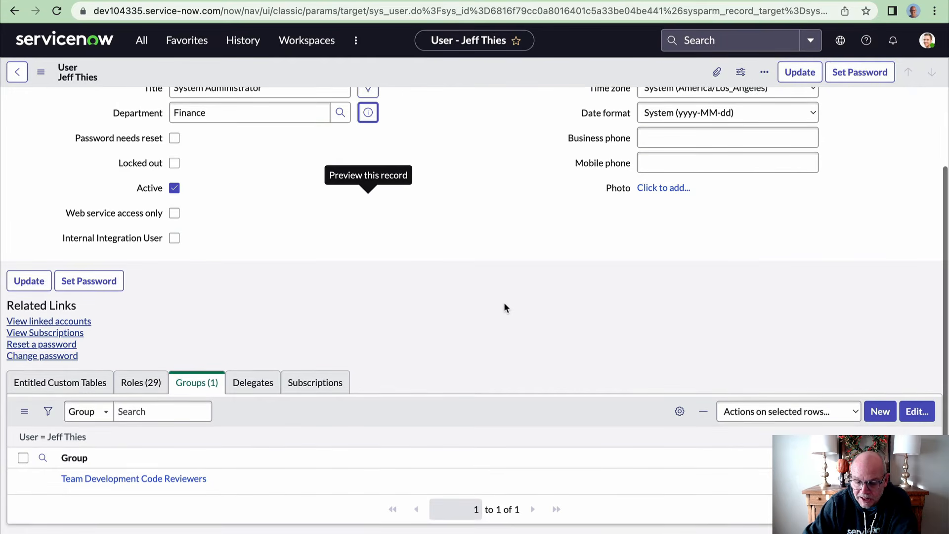
pyautogui.scroll(-3, 505, 307)
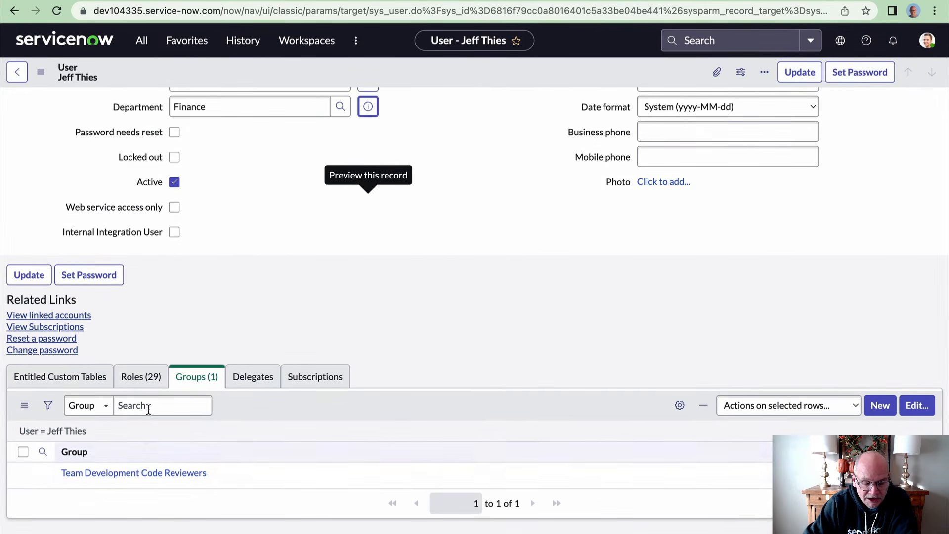
pyautogui.click(147, 385)
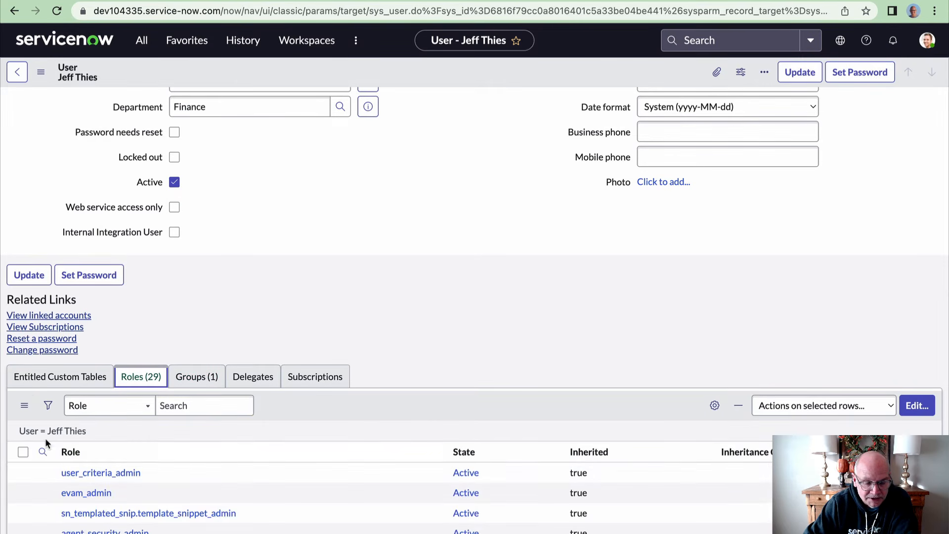
pyautogui.click(24, 406)
pyautogui.moveTo(69, 414)
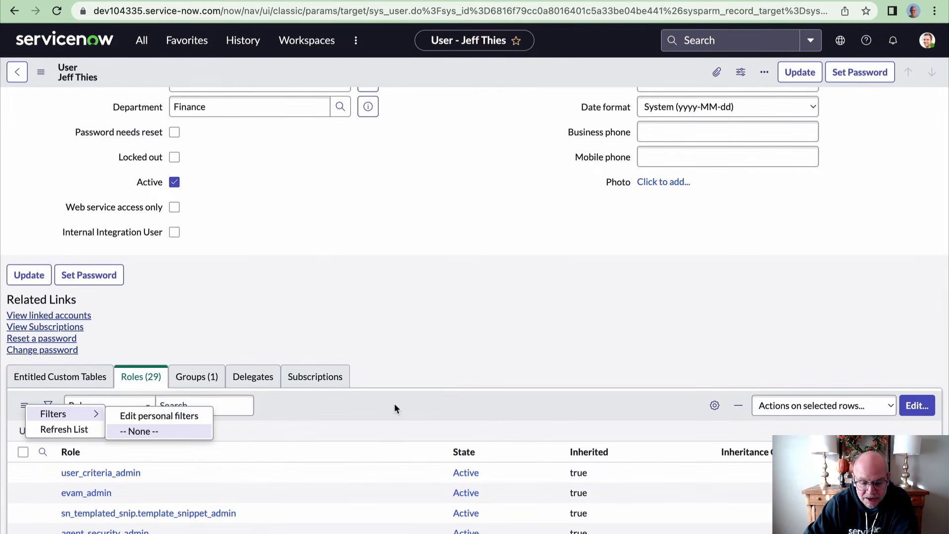
# Leave the Roles list's filter options and review the actions offered for selected rows without choosing any
pyautogui.click(590, 342)
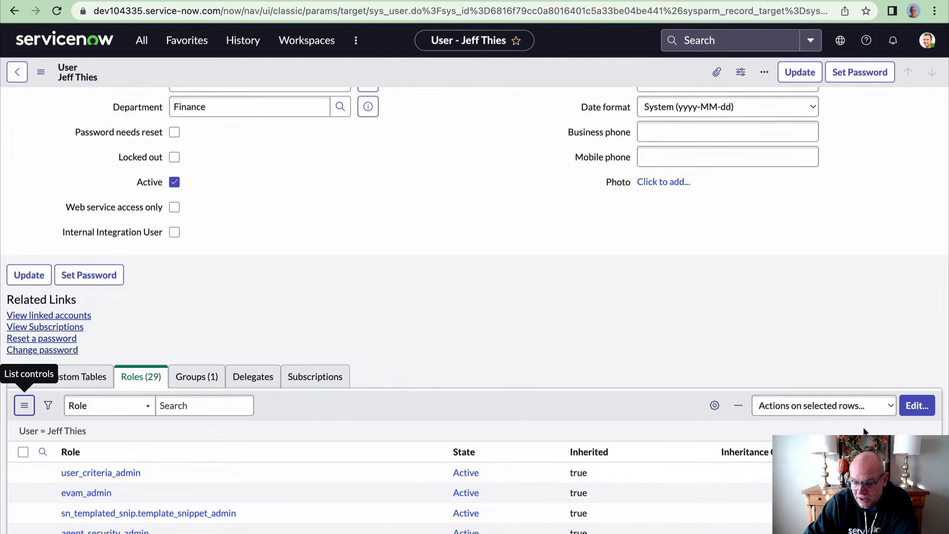
pyautogui.click(871, 413)
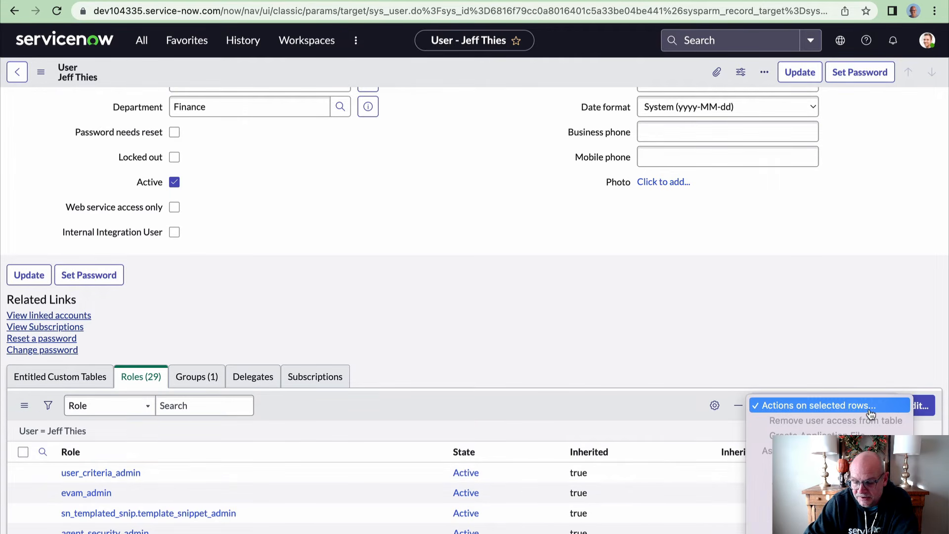
pyautogui.click(666, 346)
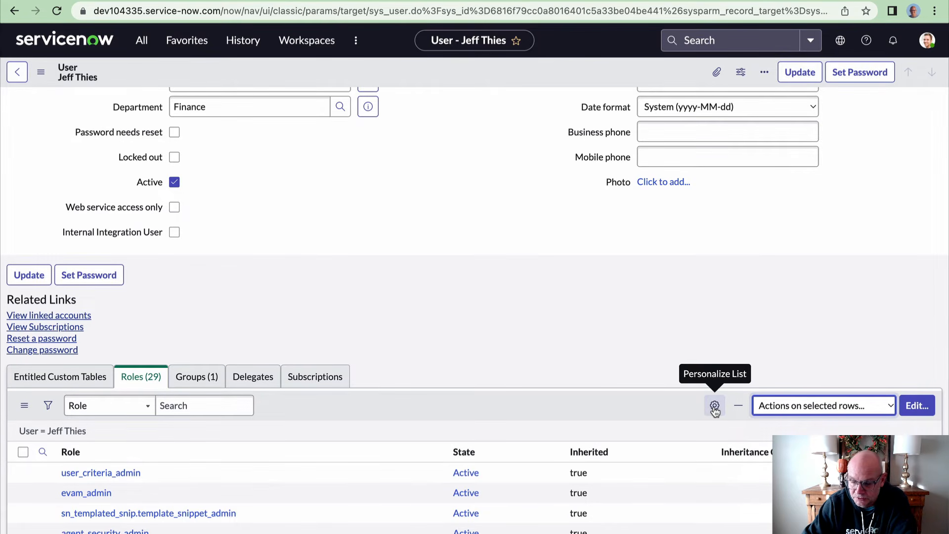
pyautogui.scroll(3, 537, 331)
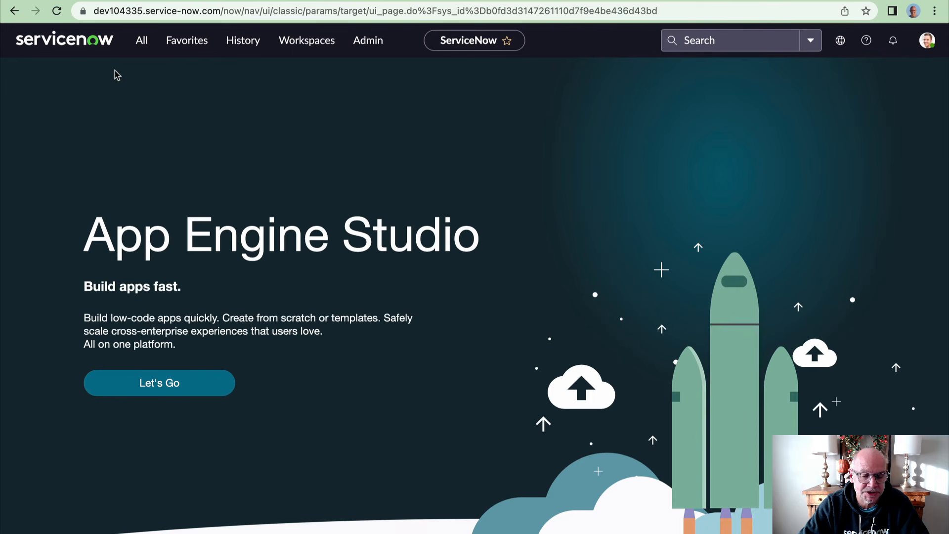
# Filter the application navigator for "knowledge" and open the Homepage module of the Knowledge application
pyautogui.click(142, 44)
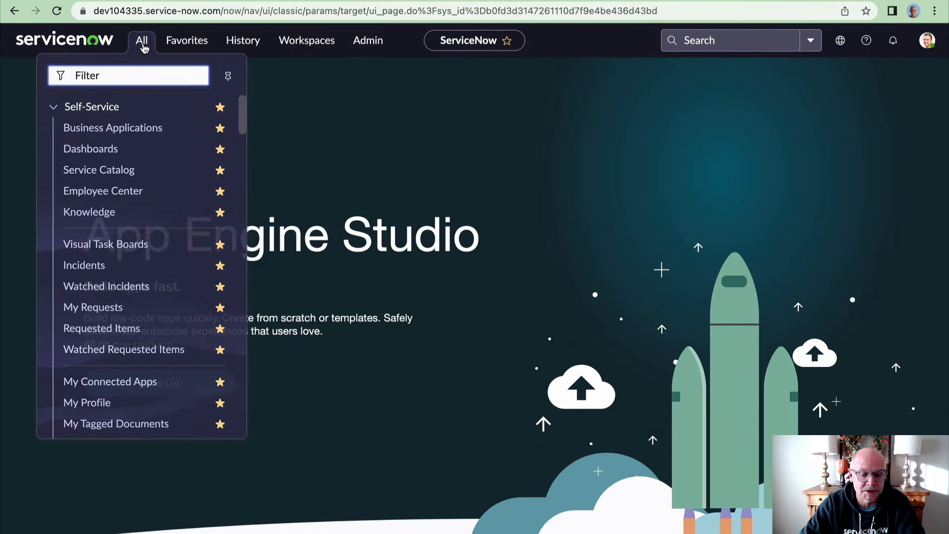
pyautogui.write('kno')
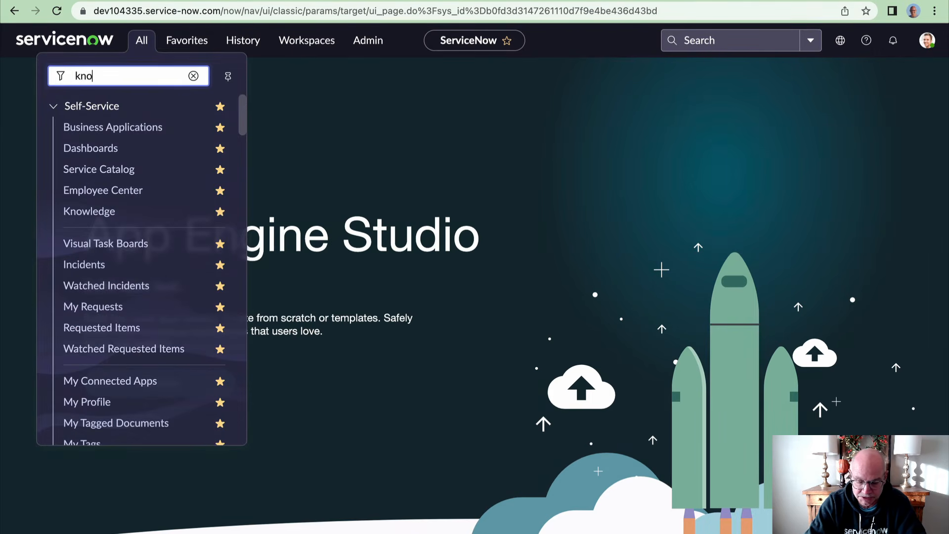
pyautogui.write('wledg')
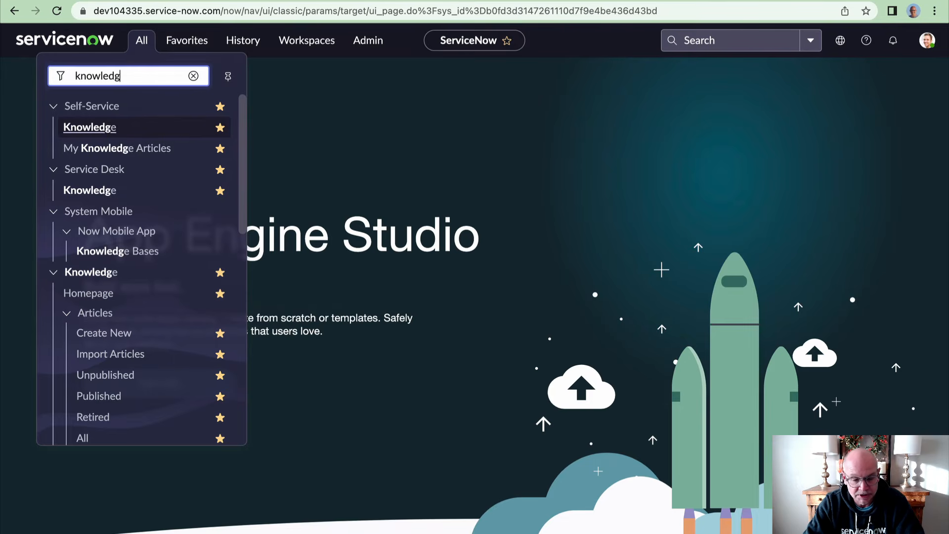
pyautogui.write('e')
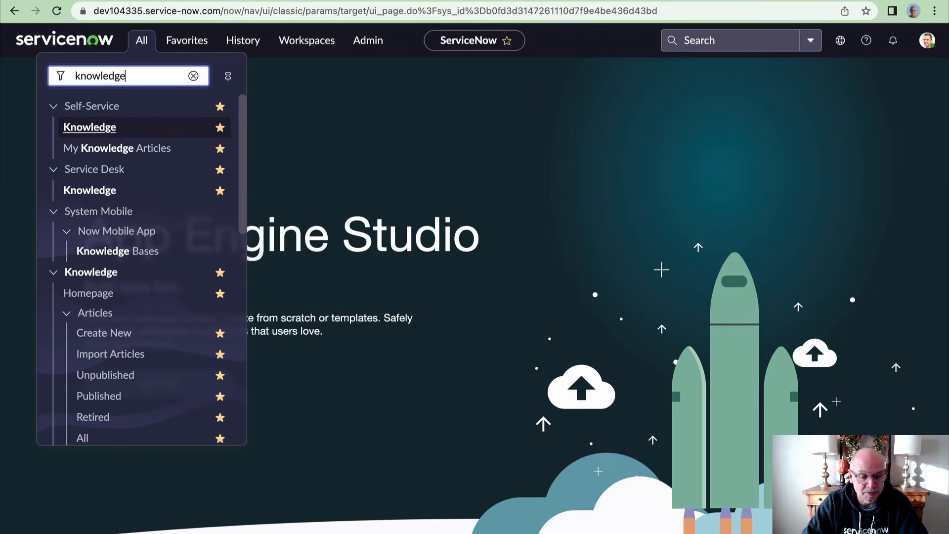
pyautogui.click(98, 297)
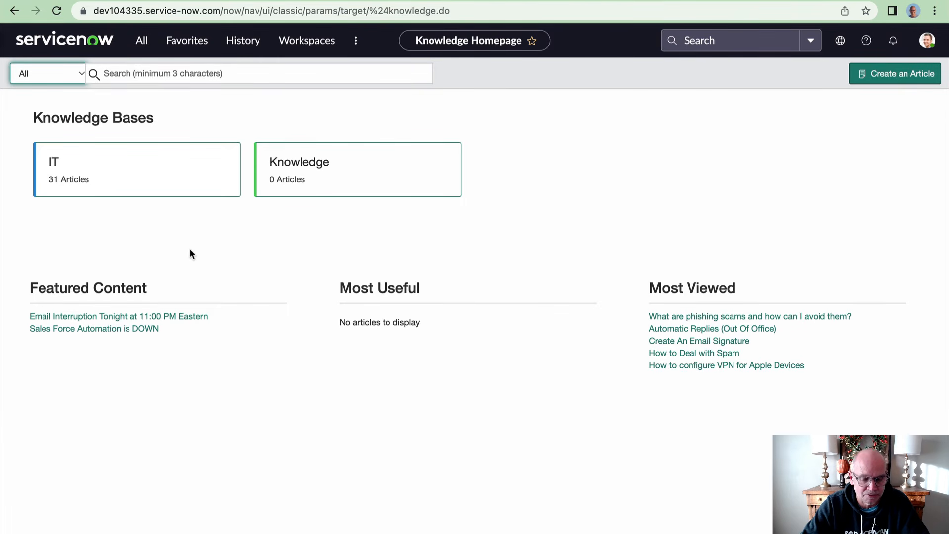
# Browse the IT knowledge base by category, showing the Devices articles and its Apple subcategory
pyautogui.click(94, 186)
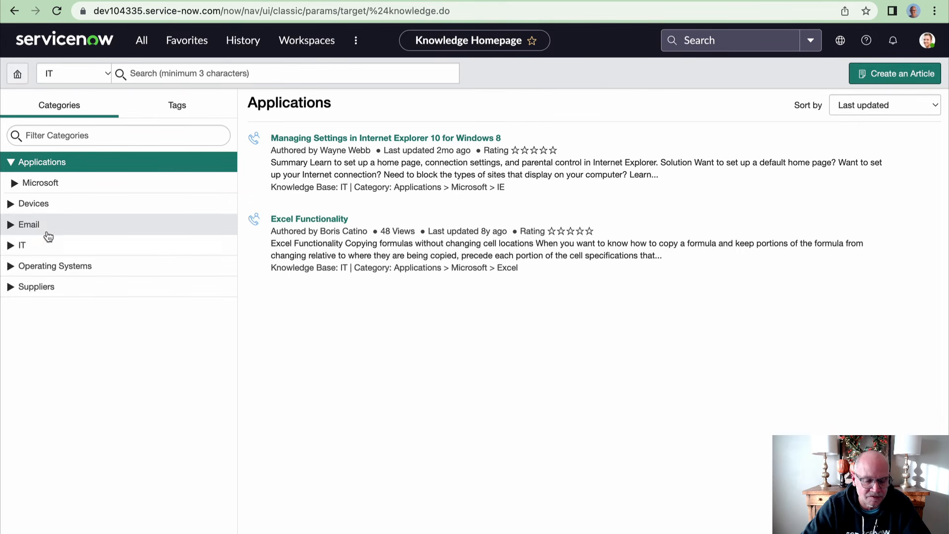
pyautogui.click(18, 208)
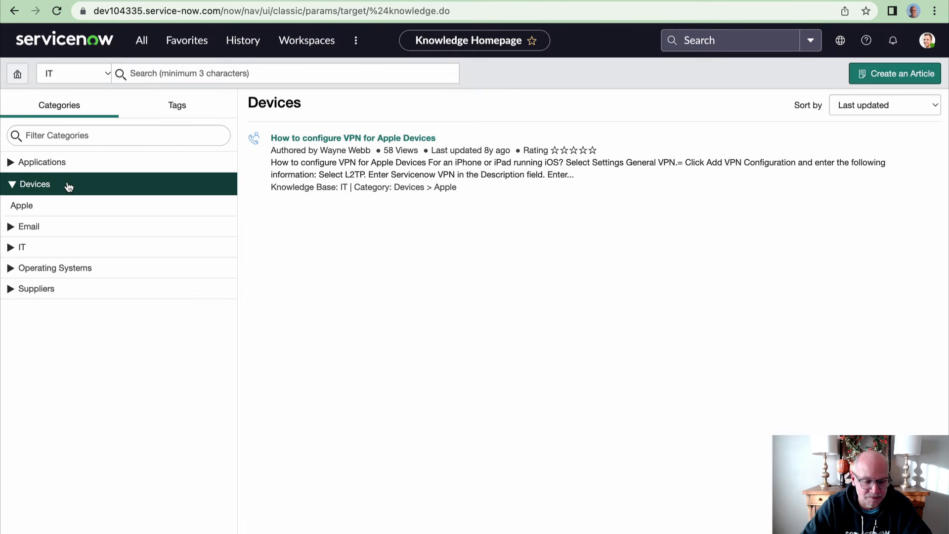
pyautogui.click(34, 211)
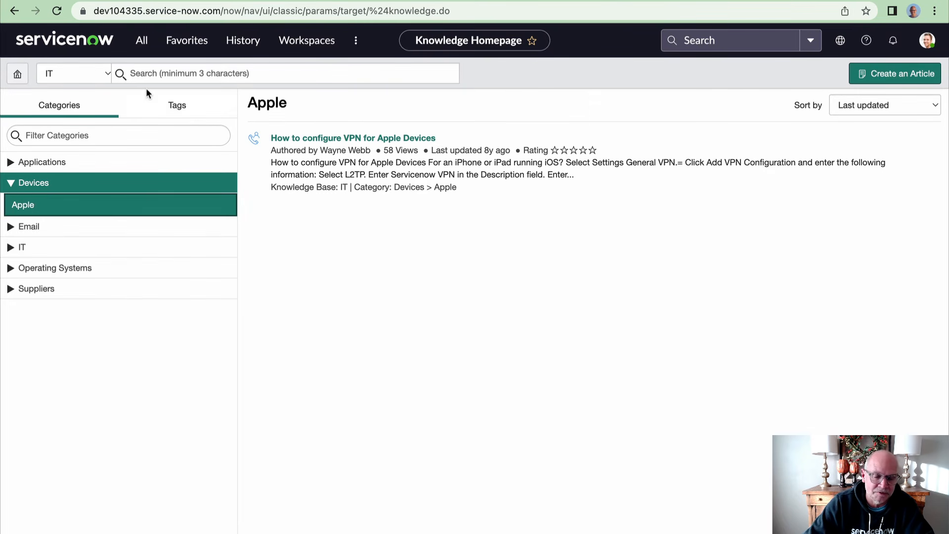
# Widen the search scope from the IT knowledge base to All and search the articles for "apple"
pyautogui.click(147, 73)
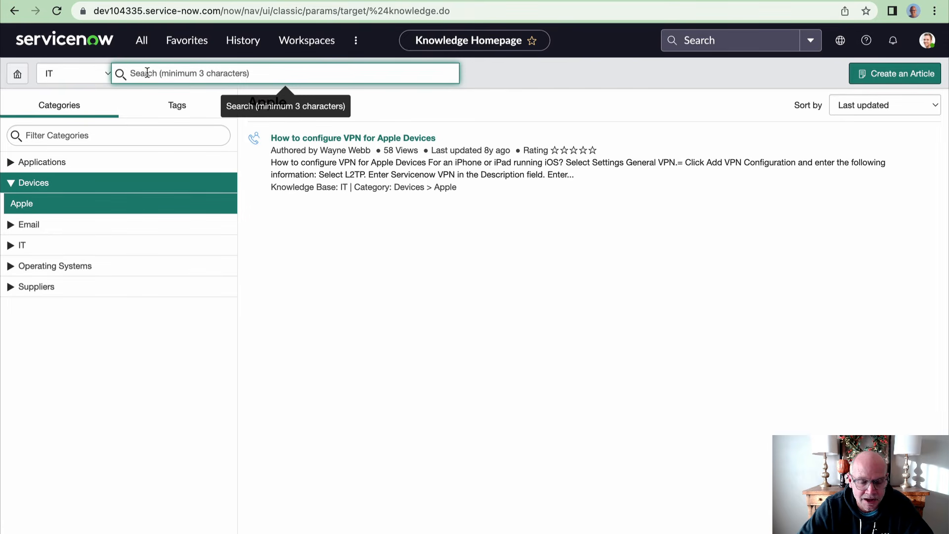
pyautogui.click(108, 73)
pyautogui.click(73, 60)
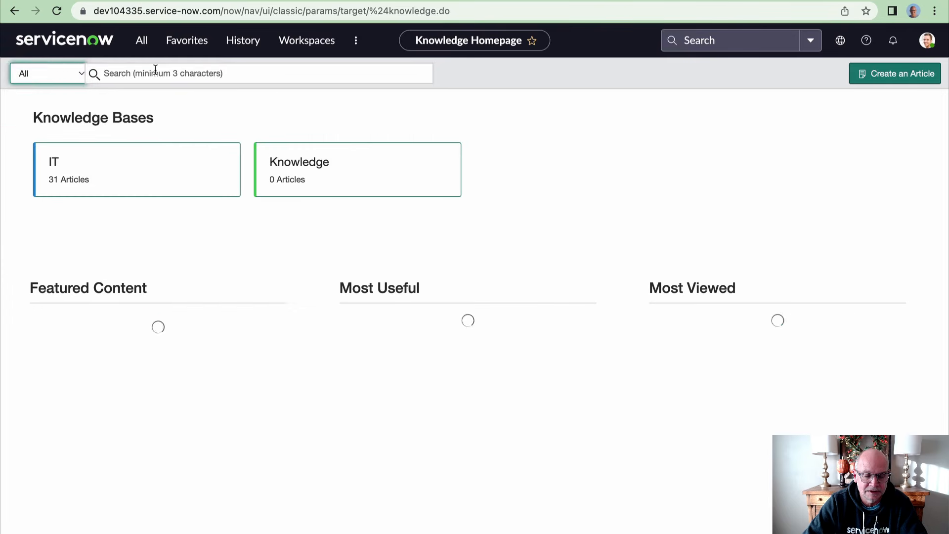
pyautogui.write('apple')
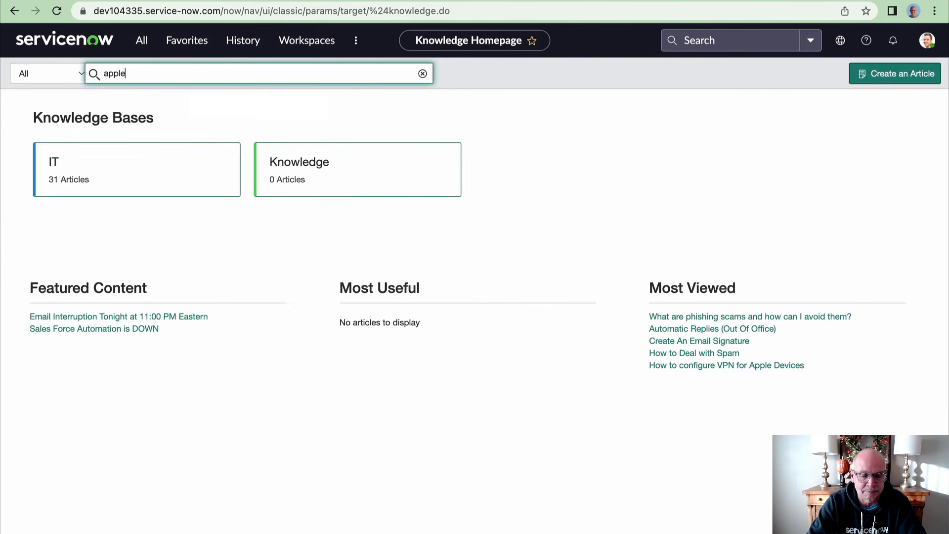
pyautogui.press('Return')
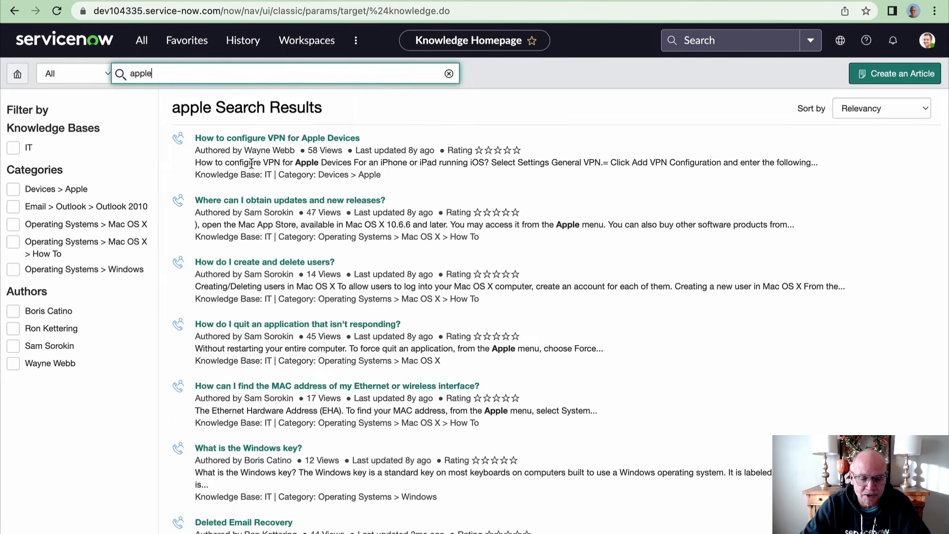
# Open the article "How to configure VPN for Apple Devices" from the search results and look through its content
pyautogui.click(240, 139)
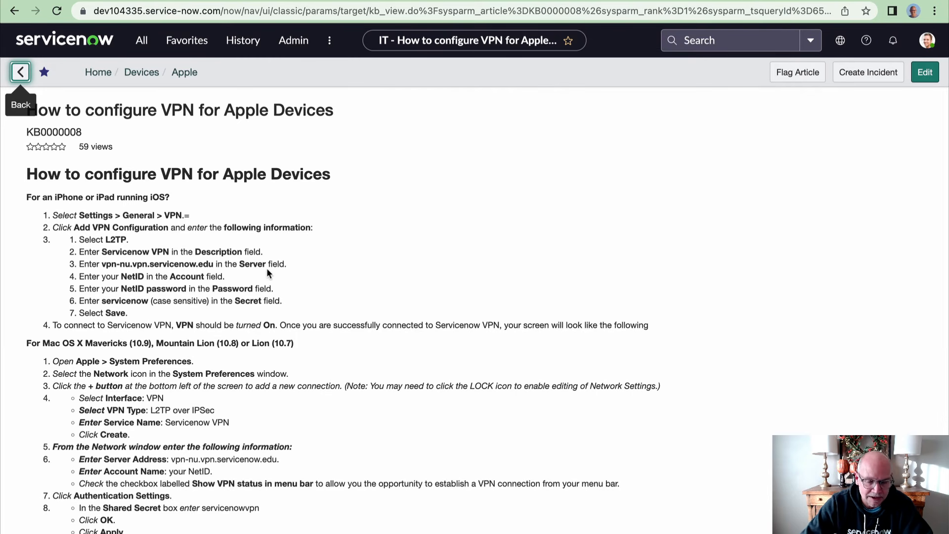
pyautogui.scroll(-5, 266, 268)
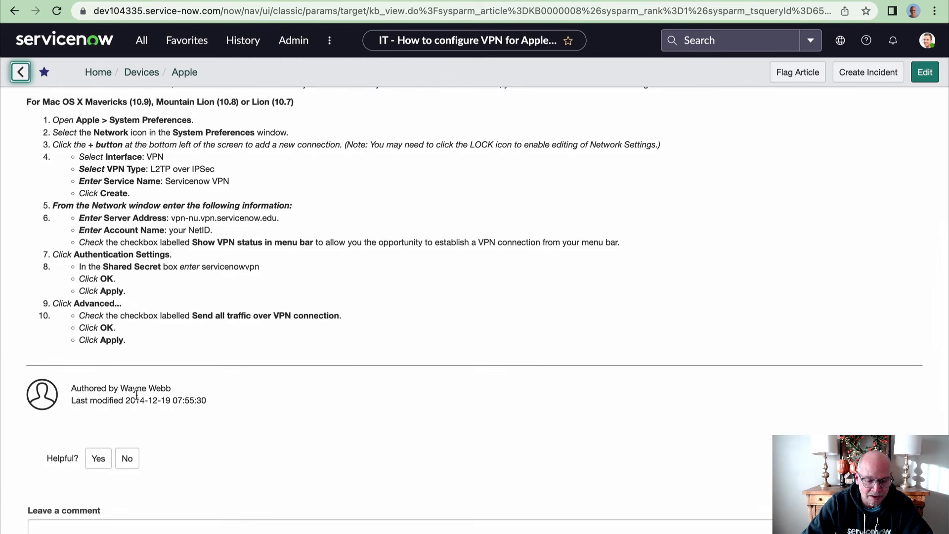
pyautogui.scroll(1, 290, 242)
pyautogui.scroll(5, 292, 233)
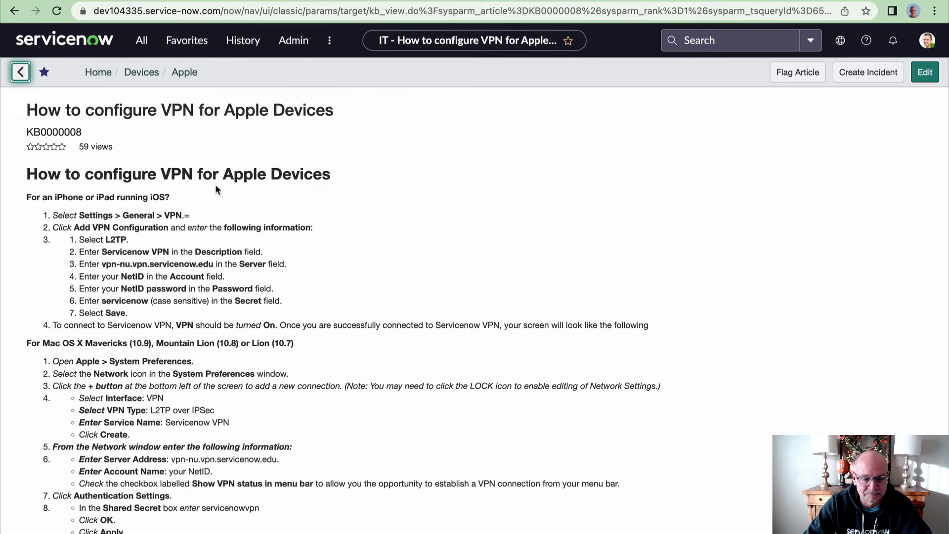
# Show the VPN article's Flag Article form and cancel it without entering a reason
pyautogui.click(790, 76)
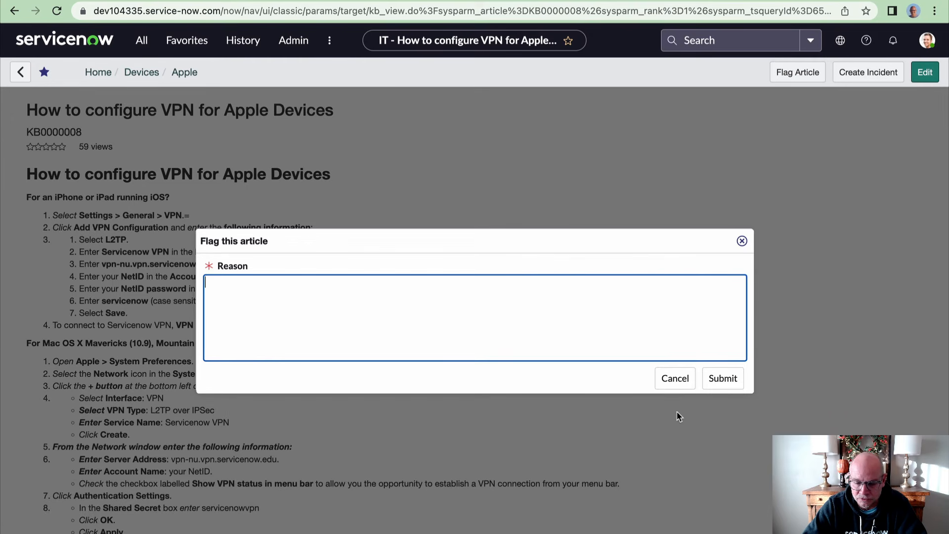
pyautogui.click(676, 379)
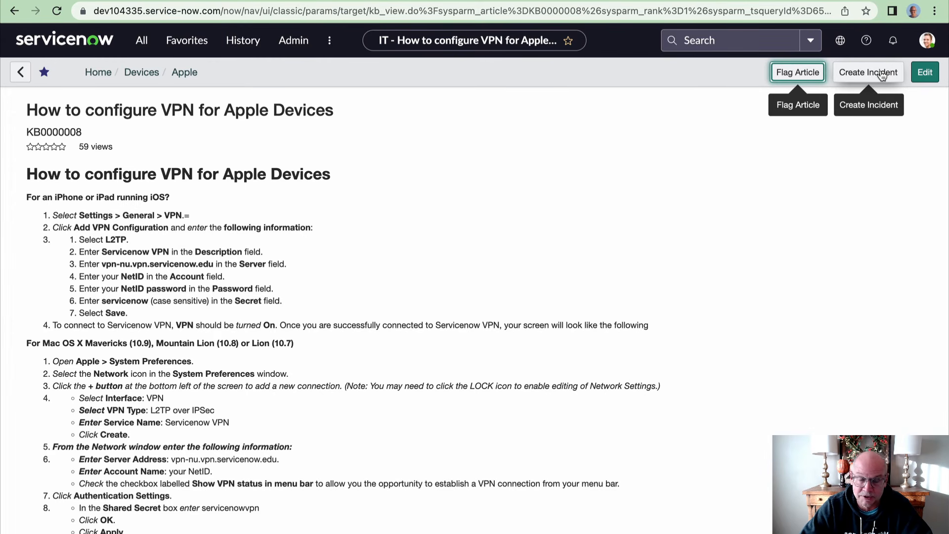
pyautogui.click(699, 172)
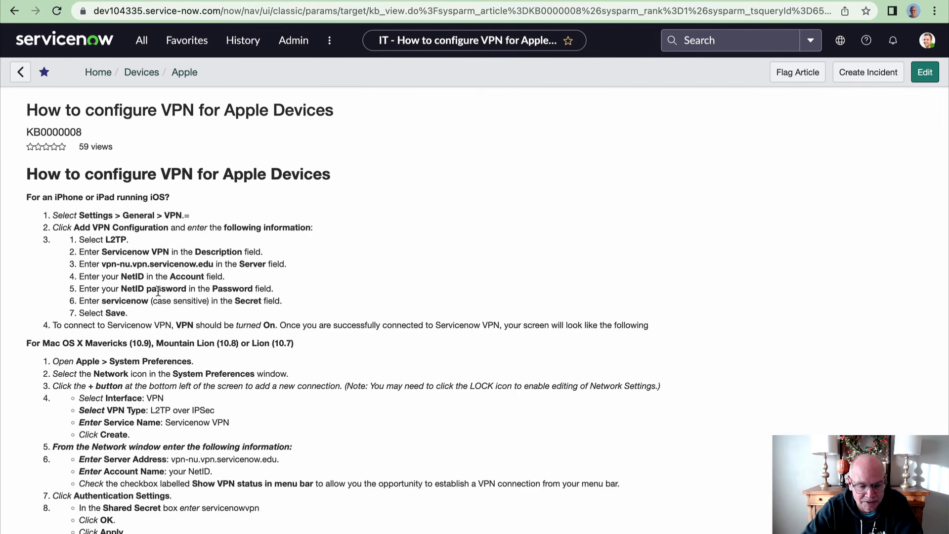
# Examine the article's Helpful rating and comment section without submitting feedback, and return to the knowledge home
pyautogui.scroll(-3, 169, 311)
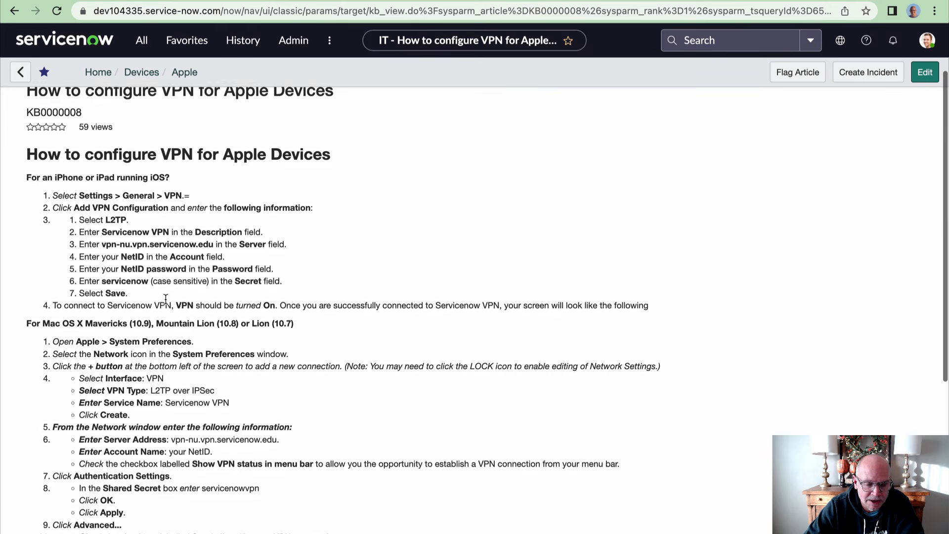
pyautogui.scroll(-3, 166, 303)
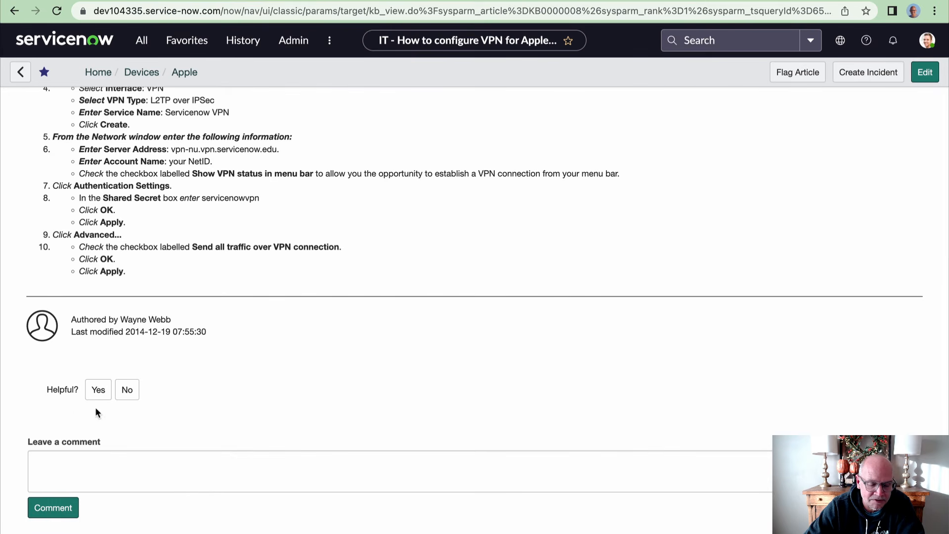
pyautogui.click(94, 464)
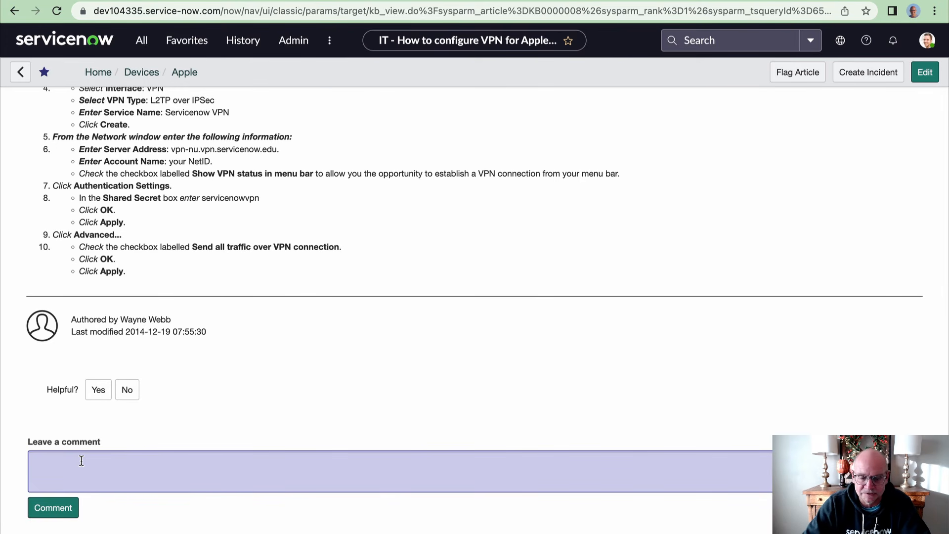
pyautogui.scroll(10, 355, 253)
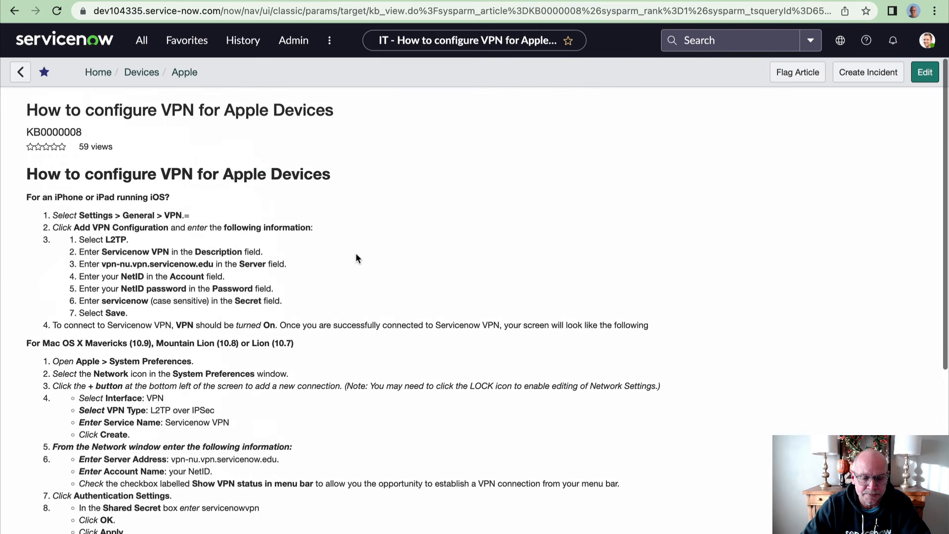
pyautogui.click(99, 73)
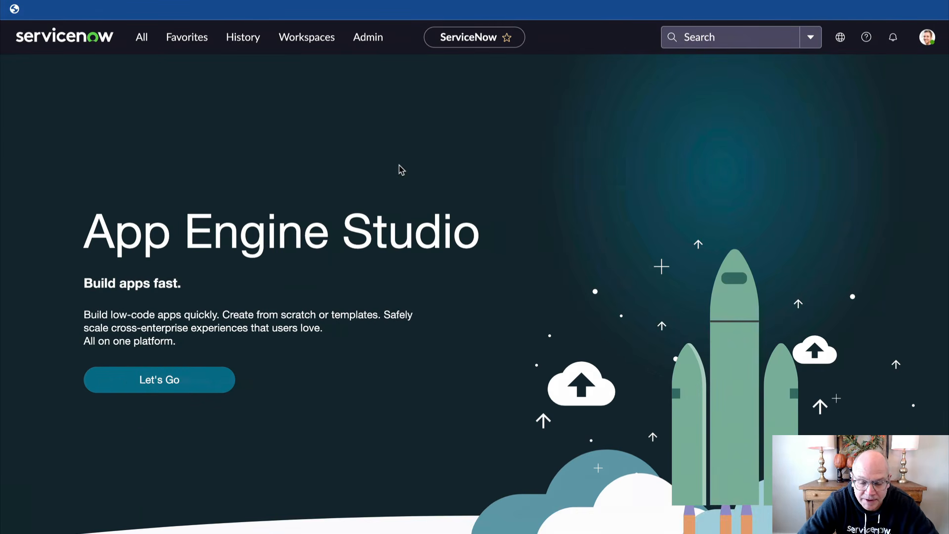
# Filter the application navigator for "system def", open Tables under System Definition, and browse the list of tables
pyautogui.click(143, 40)
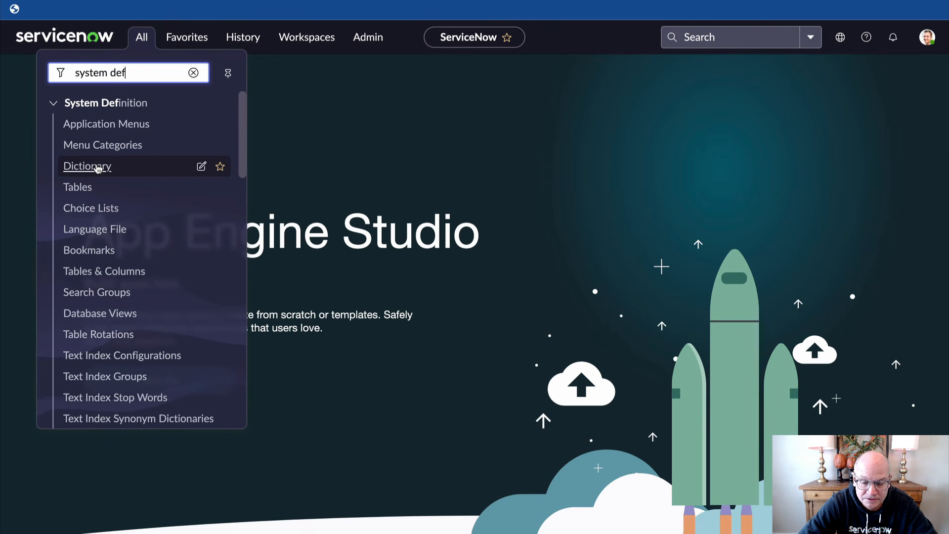
pyautogui.click(78, 187)
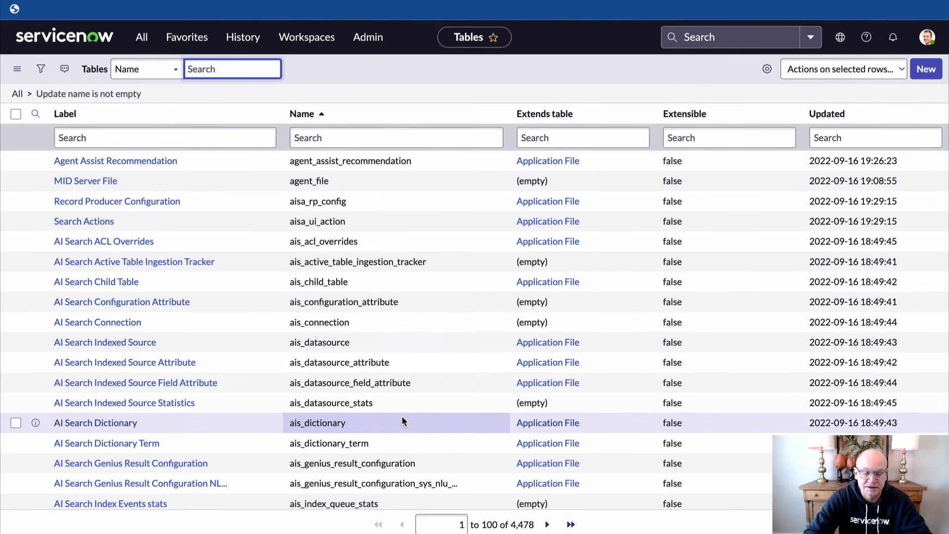
pyautogui.scroll(-5, 403, 419)
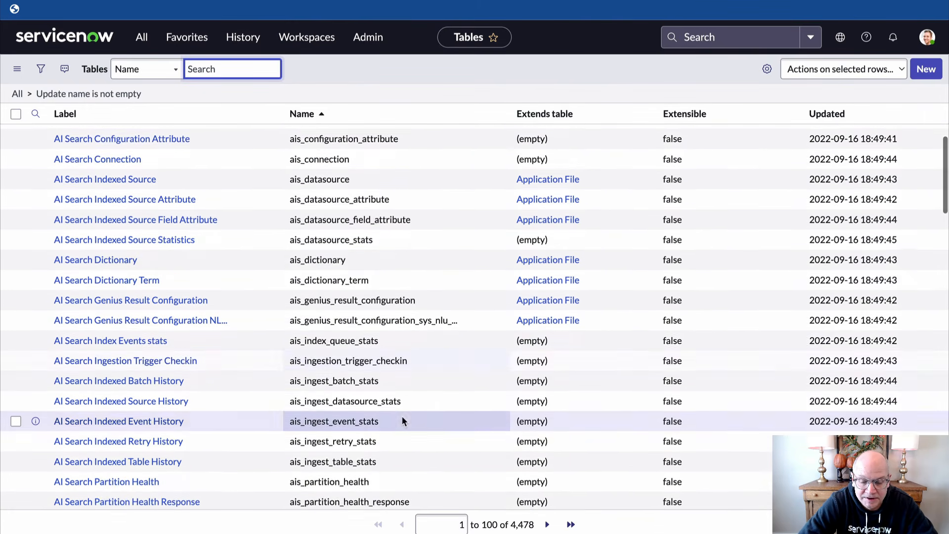
pyautogui.scroll(-10, 402, 420)
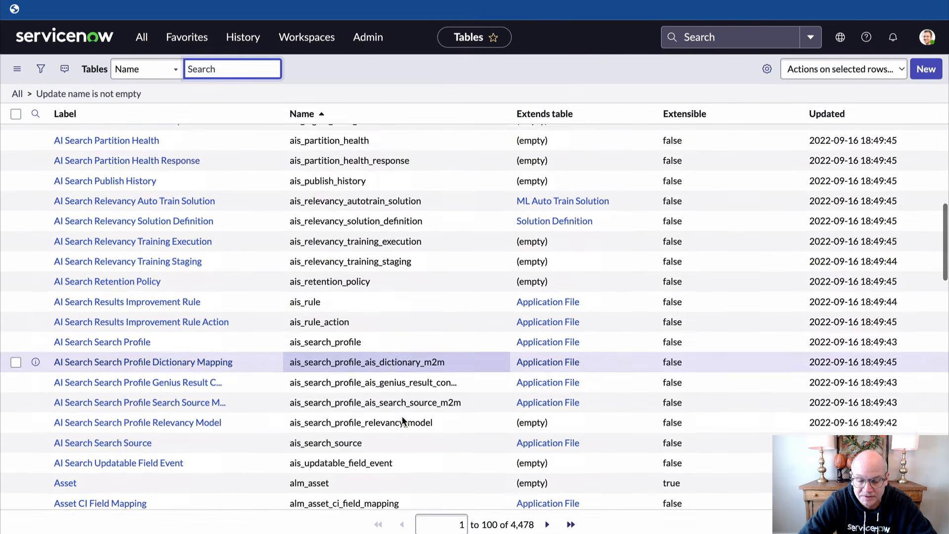
pyautogui.scroll(-5, 403, 420)
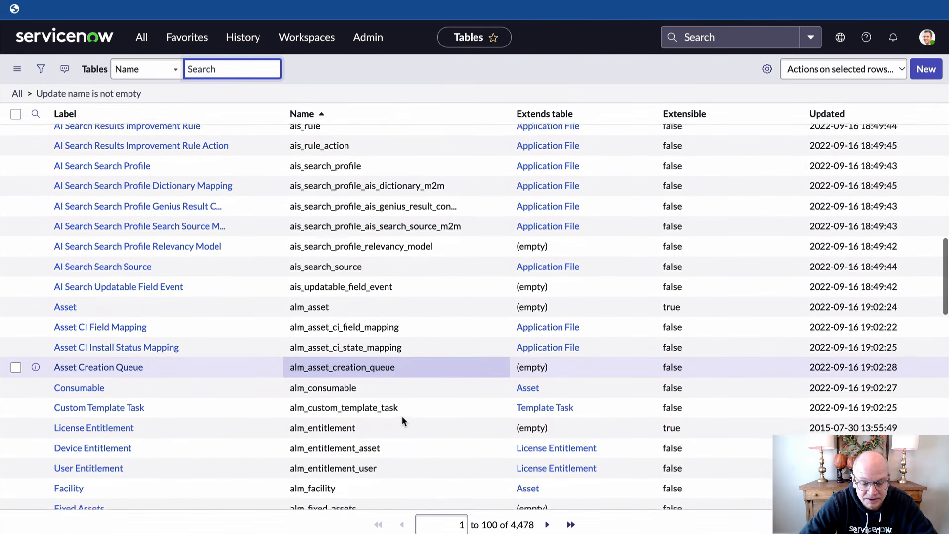
pyautogui.scroll(-2, 402, 420)
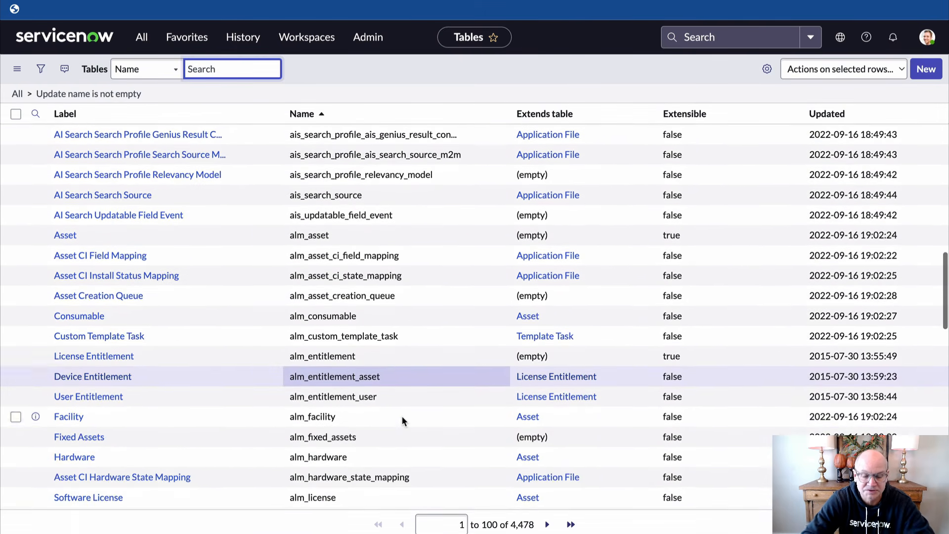
pyautogui.scroll(-3, 403, 420)
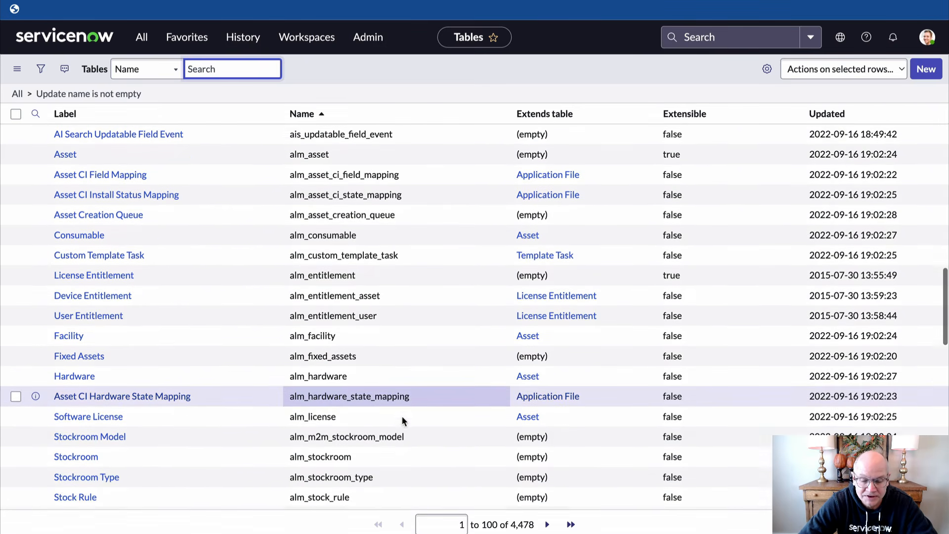
pyautogui.scroll(-3, 403, 419)
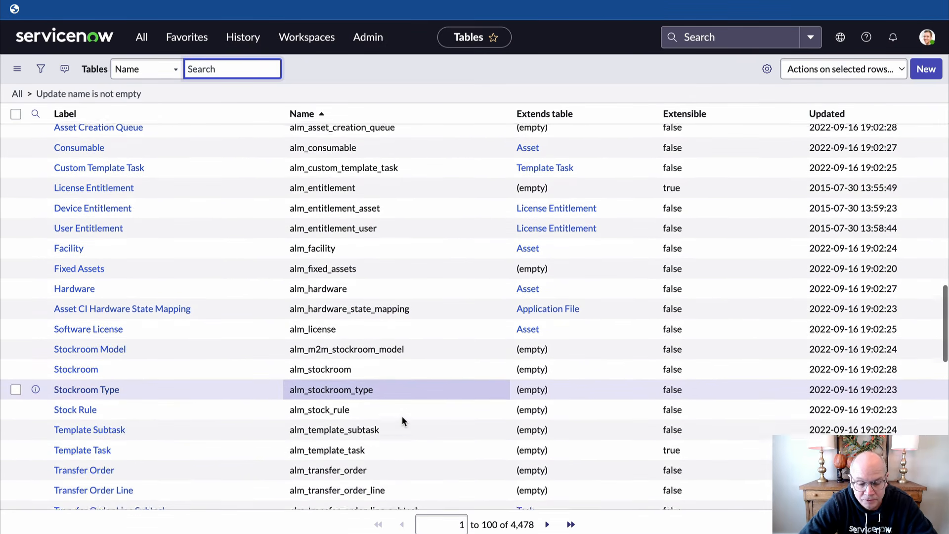
# Examine the labels, names and parent tables of the entries in the Tables list, from the asset tables through the assessment tables
pyautogui.scroll(-5, 403, 420)
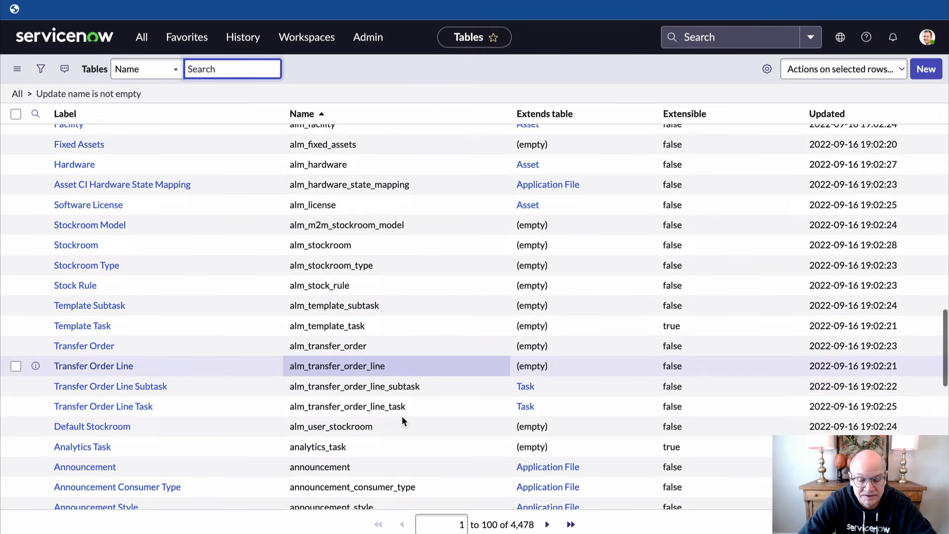
pyautogui.scroll(-5, 402, 420)
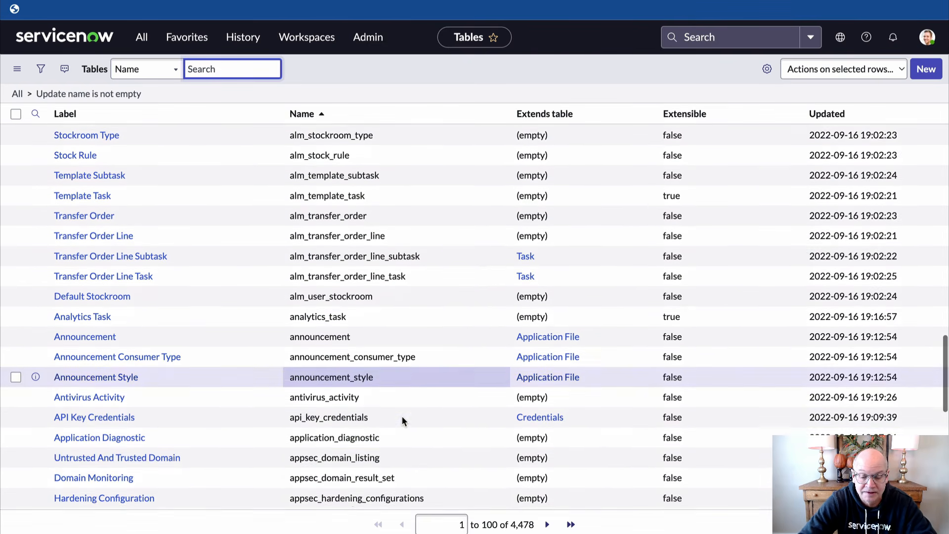
pyautogui.scroll(-4, 402, 421)
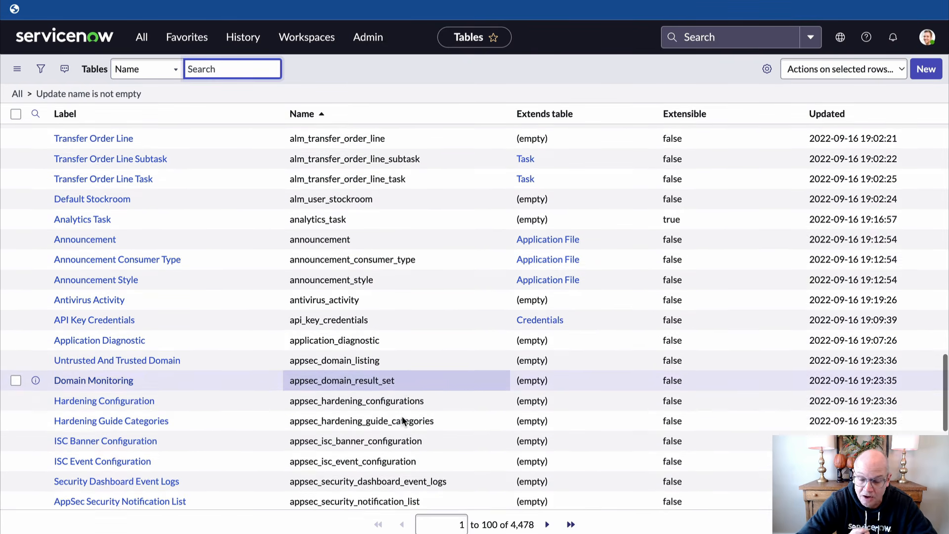
pyautogui.scroll(-5, 402, 421)
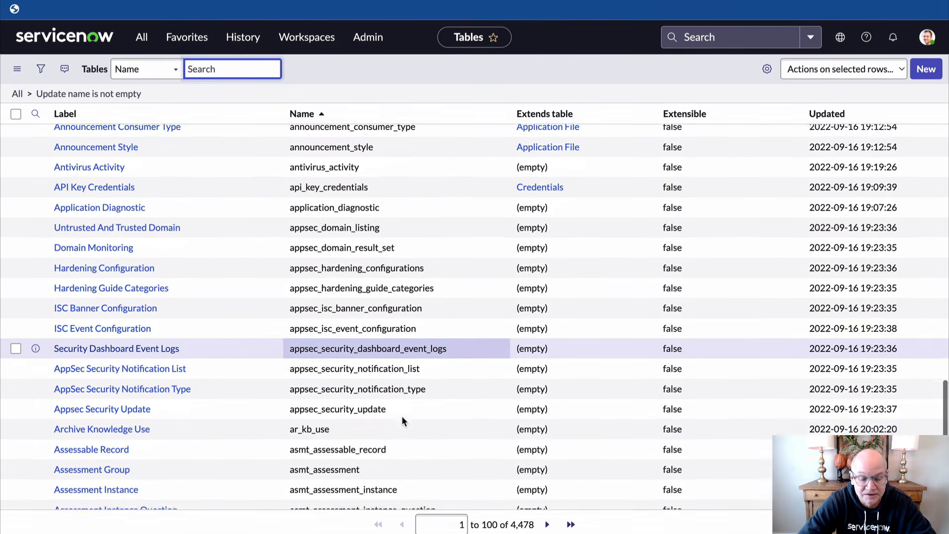
pyautogui.scroll(-6, 403, 420)
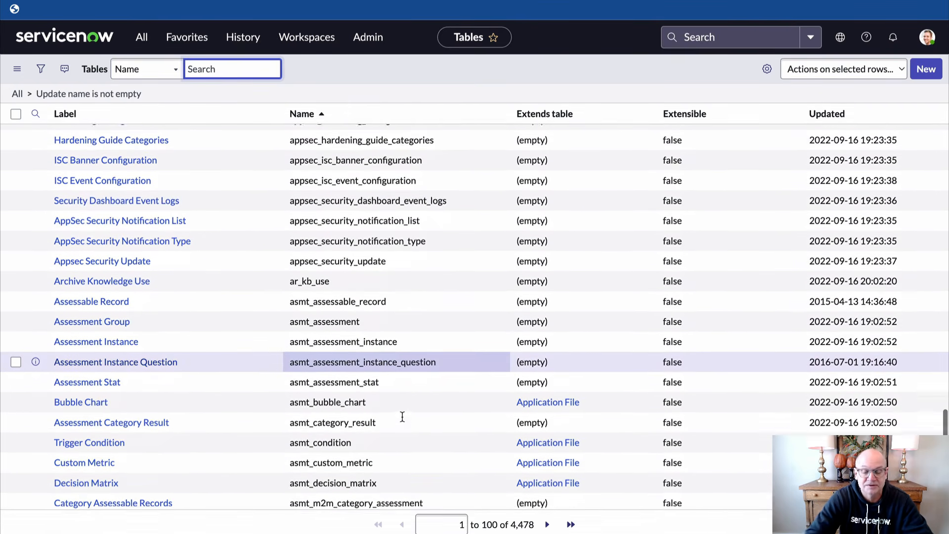
pyautogui.scroll(-5, 402, 418)
pyautogui.scroll(6, 403, 420)
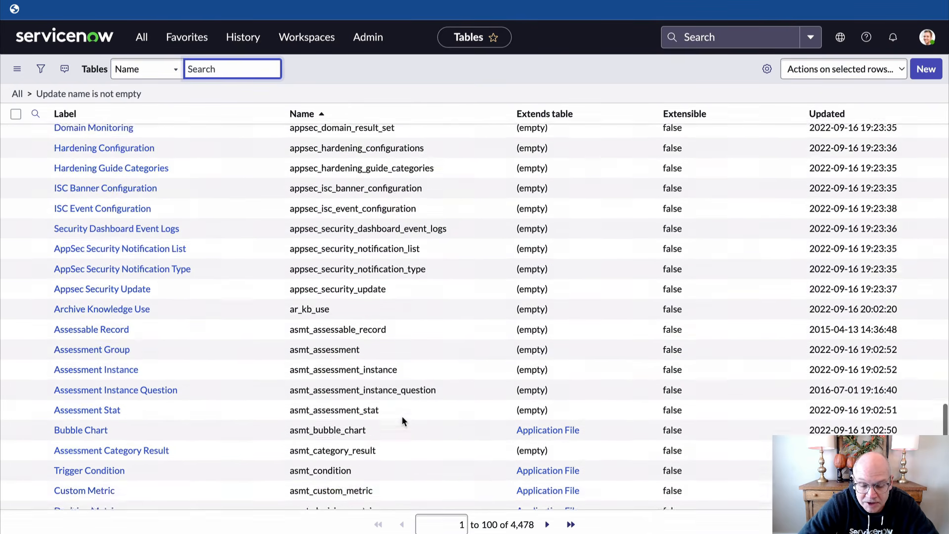
pyautogui.scroll(20, 402, 420)
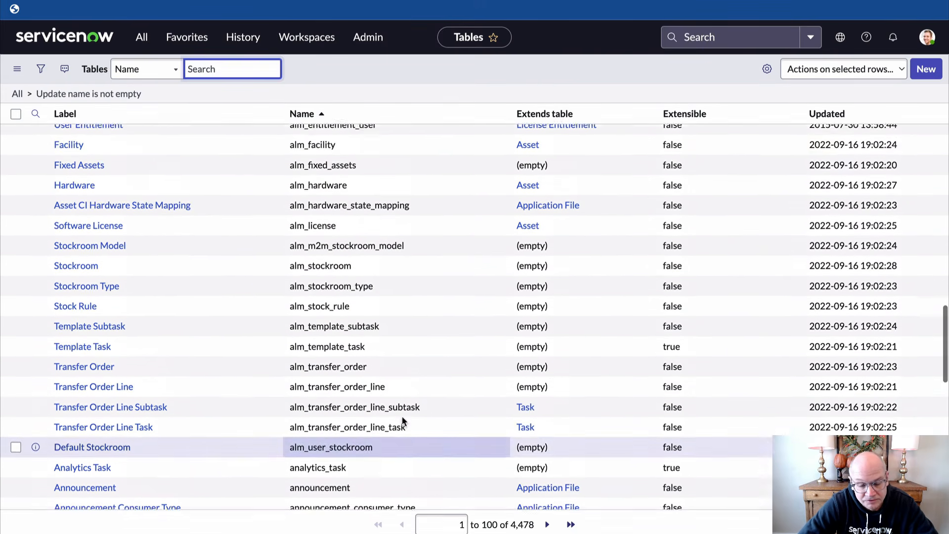
pyautogui.scroll(13, 402, 421)
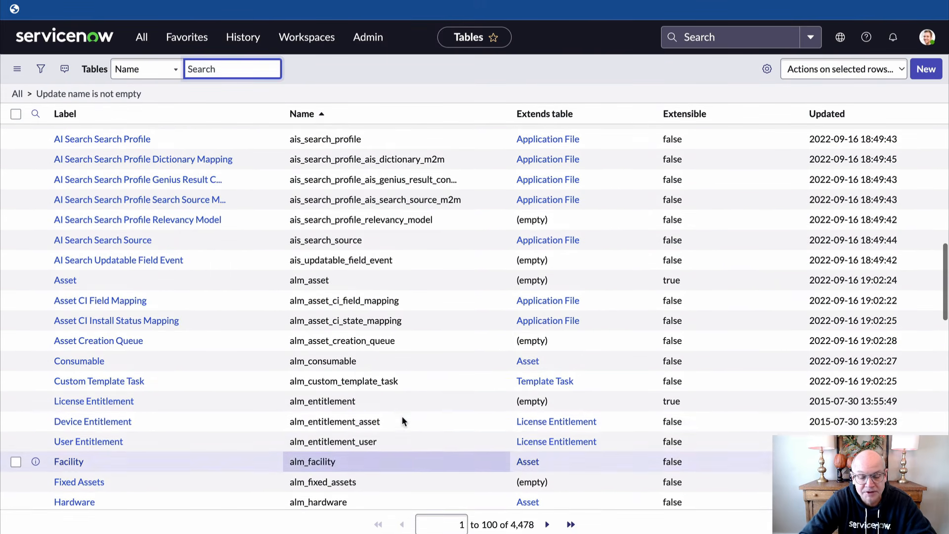
# Open the Asset table's record, look through its column definitions, and return to the list of tables
pyautogui.click(70, 282)
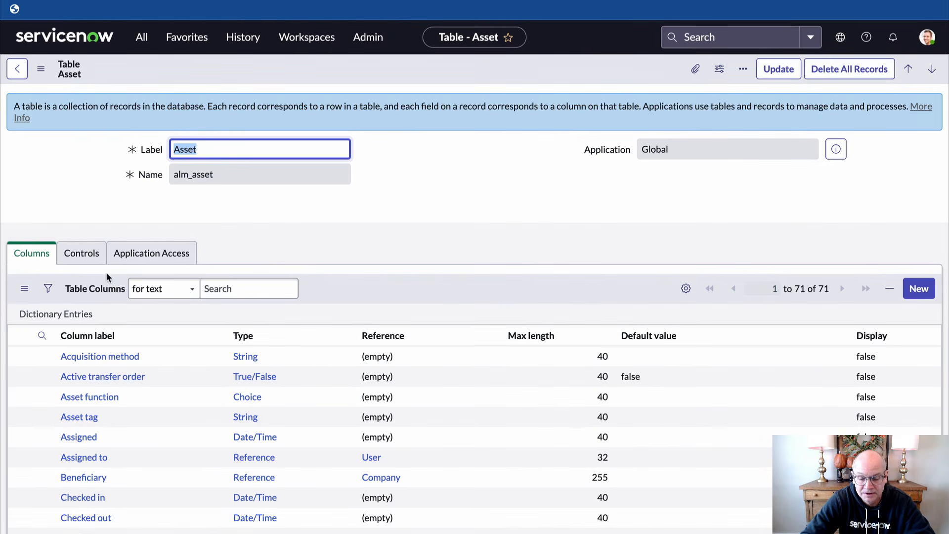
pyautogui.scroll(-2, 219, 361)
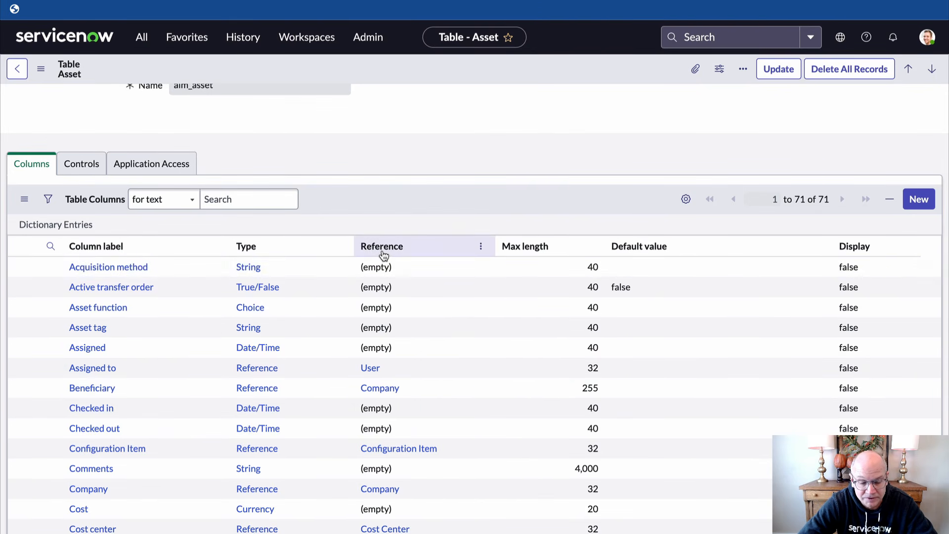
pyautogui.click(19, 72)
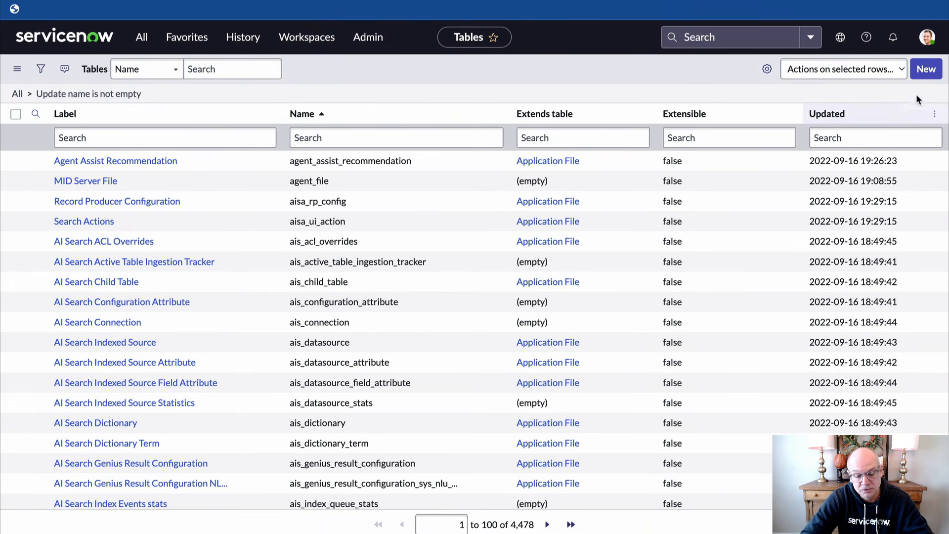
# Start a new table labelled "My Table" with the name u_my_table, and cancel the record without submitting it
pyautogui.click(927, 72)
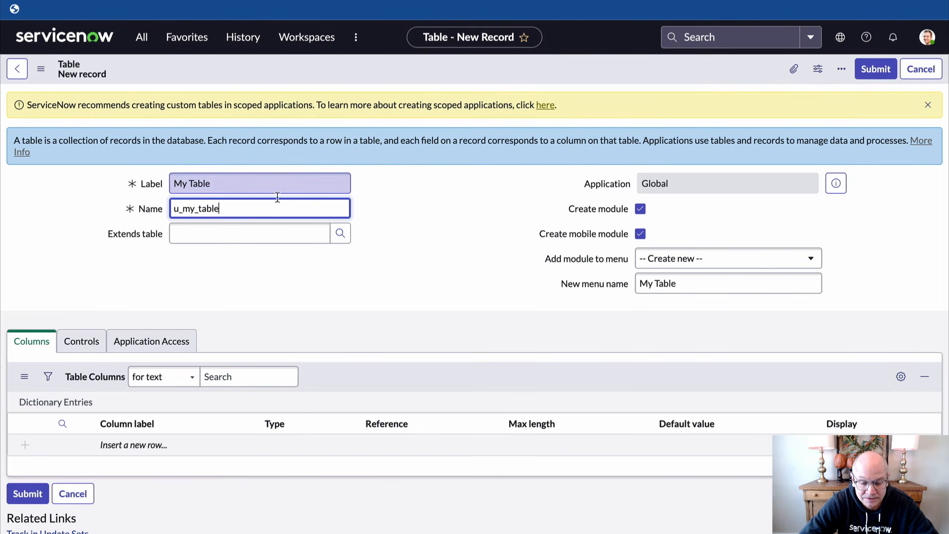
pyautogui.click(921, 70)
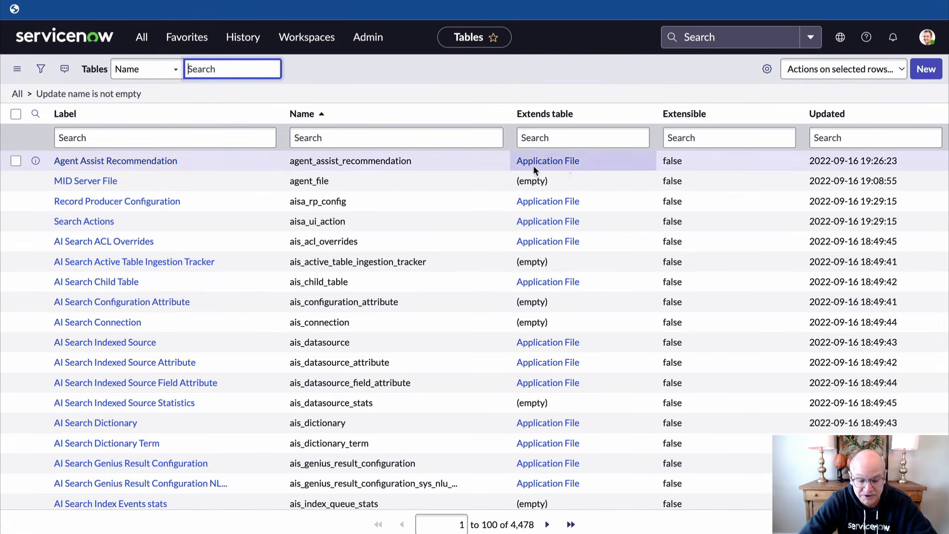
# Filter the tables list to names starting with "cmdb" and look through the matching configuration item tables
pyautogui.click(352, 138)
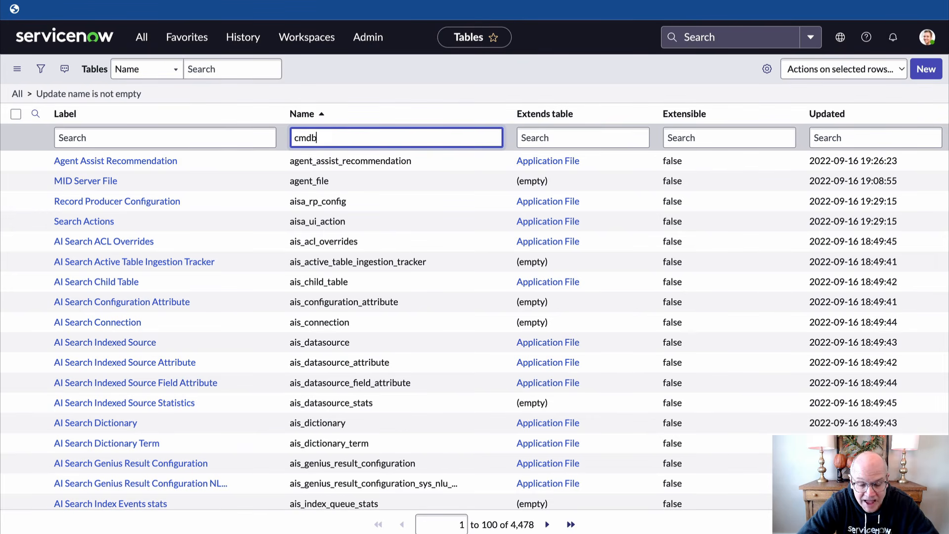
pyautogui.press('Return')
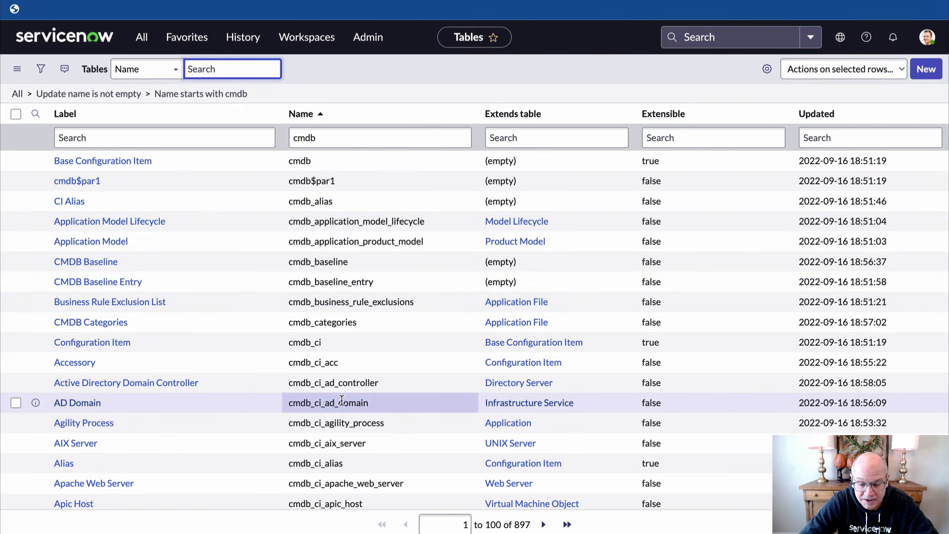
pyautogui.scroll(-3, 342, 400)
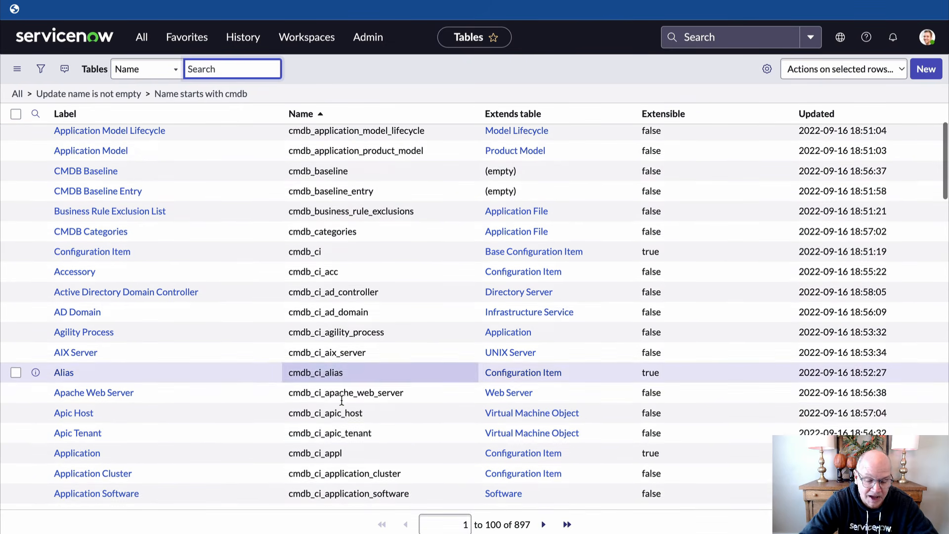
pyautogui.scroll(-6, 342, 401)
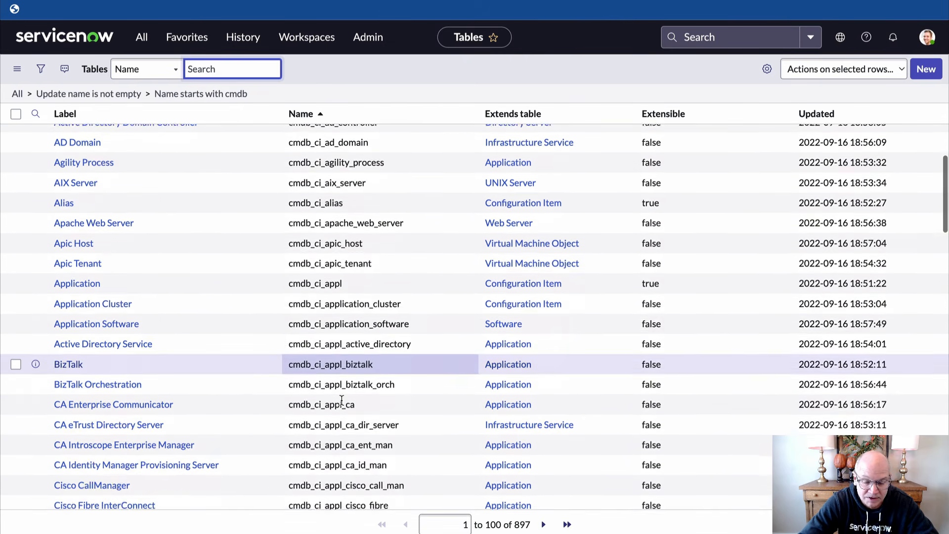
pyautogui.scroll(-4, 342, 399)
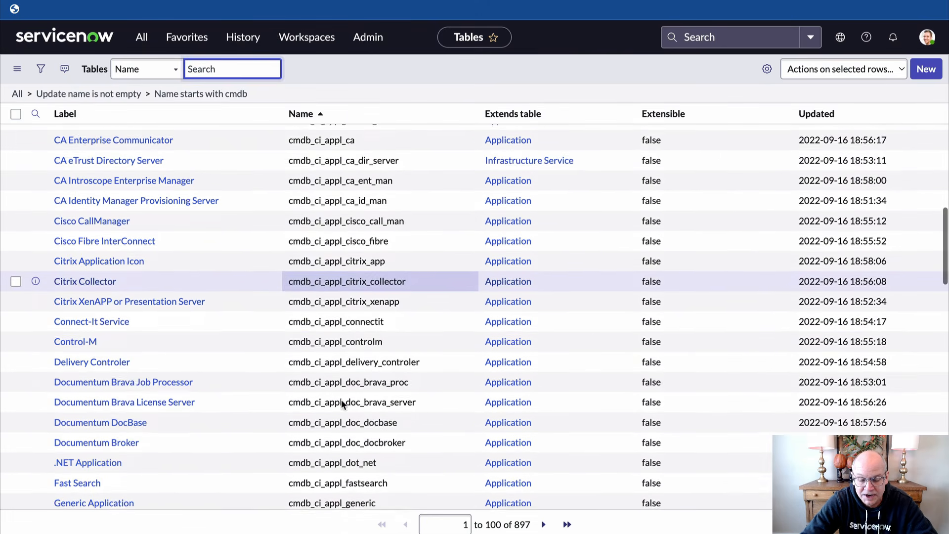
pyautogui.scroll(-4, 341, 400)
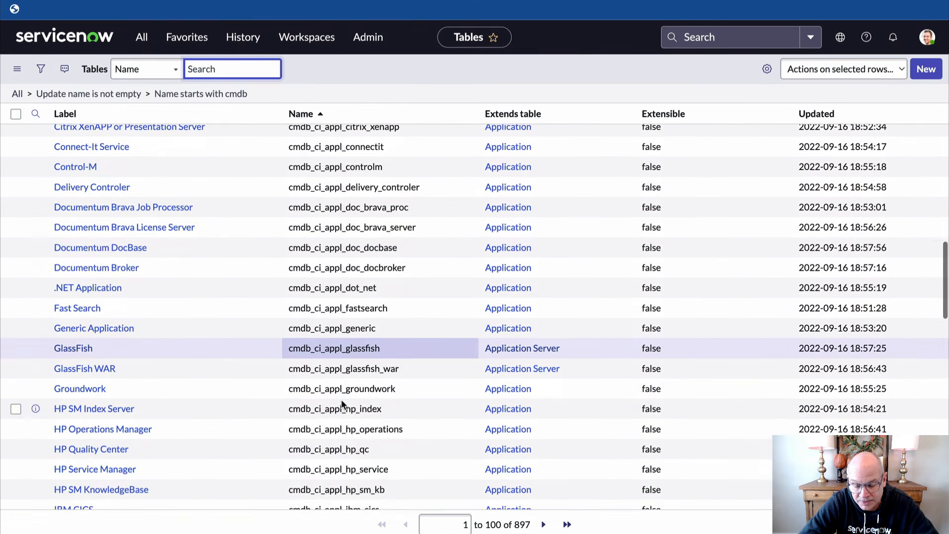
pyautogui.scroll(-3, 342, 405)
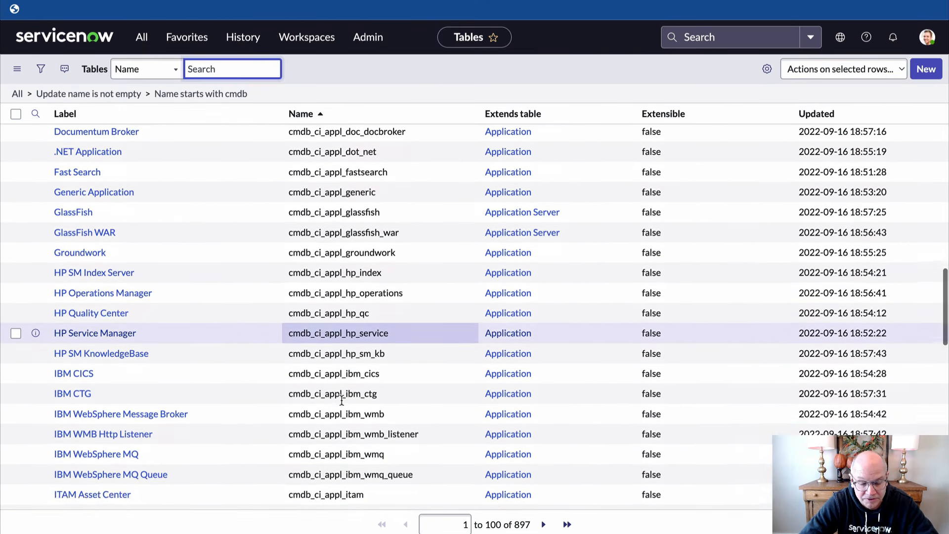
pyautogui.scroll(-3, 342, 403)
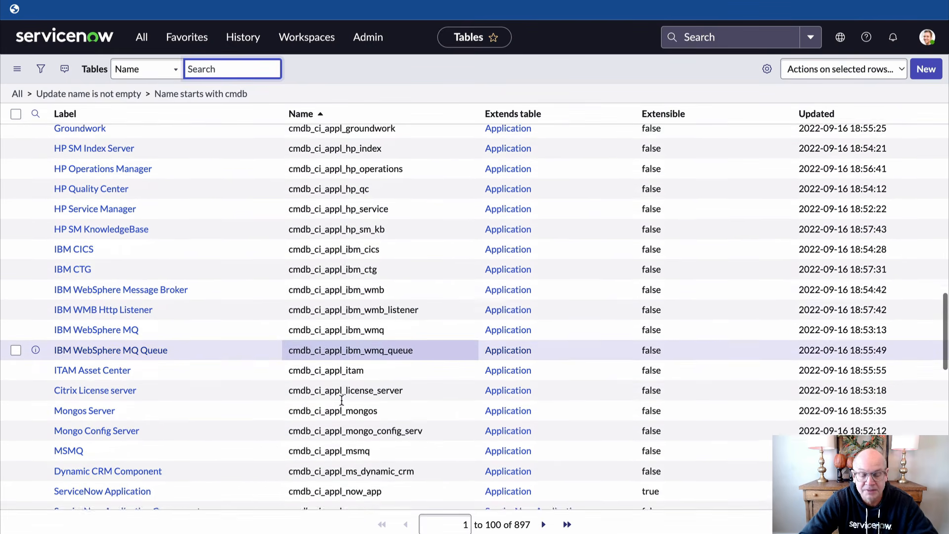
pyautogui.scroll(-3, 342, 400)
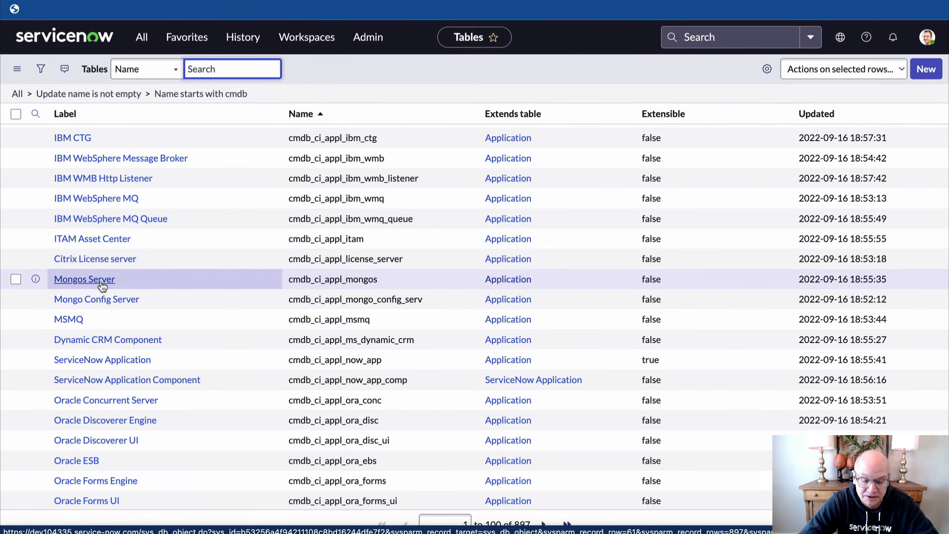
pyautogui.scroll(-4, 102, 286)
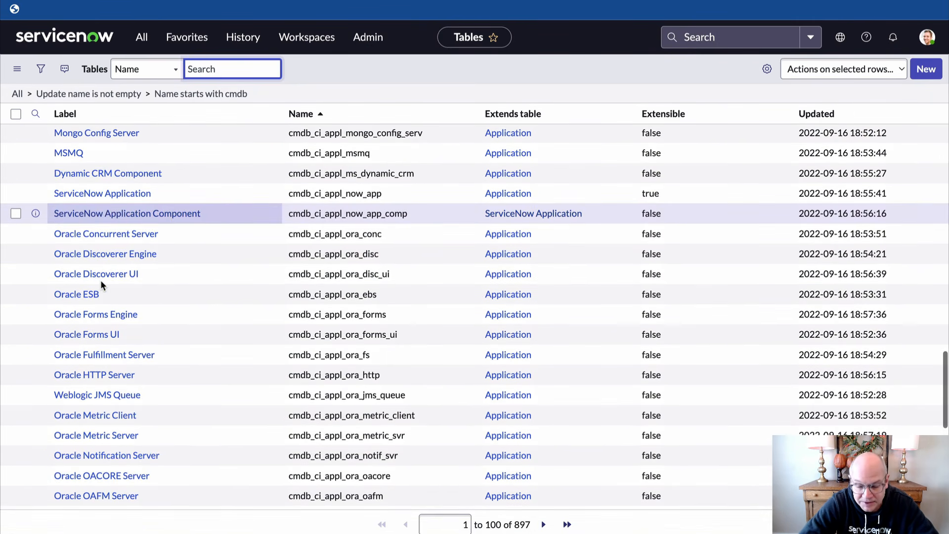
pyautogui.scroll(-2, 101, 285)
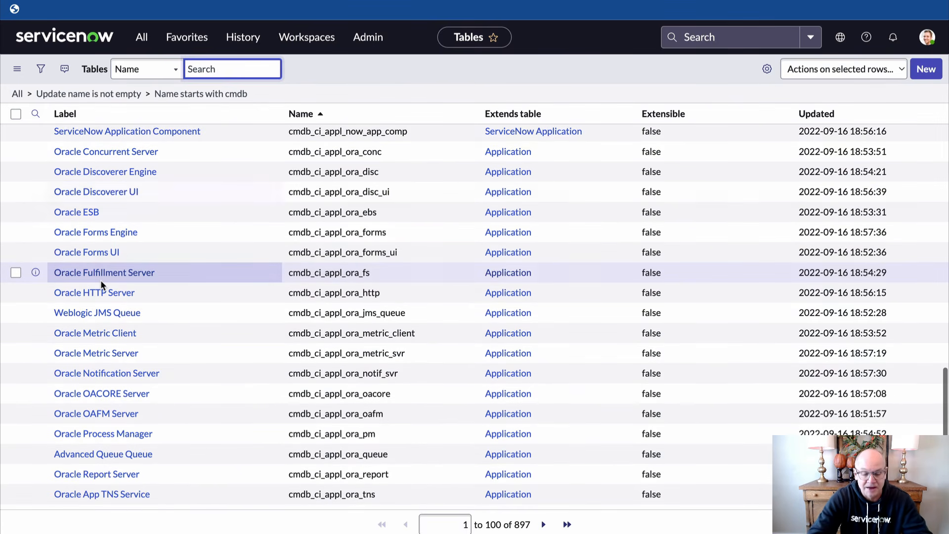